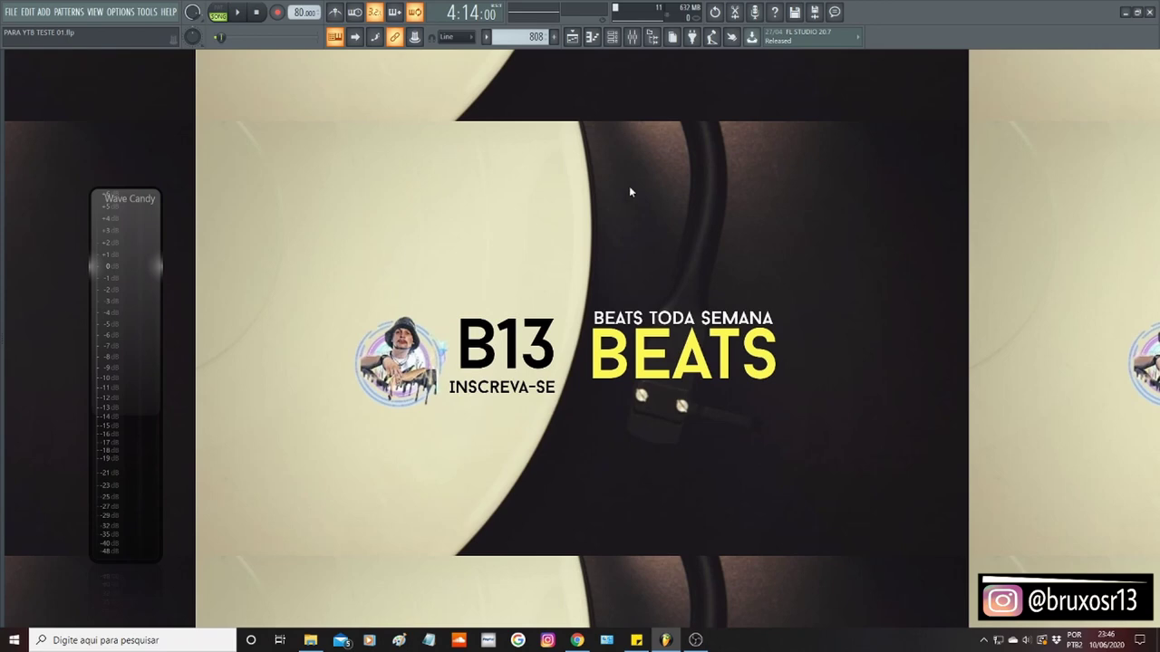
Load ZGameEditor Visualizer into the tenth effect slot of the Master mixer track.
click(633, 38)
click(781, 387)
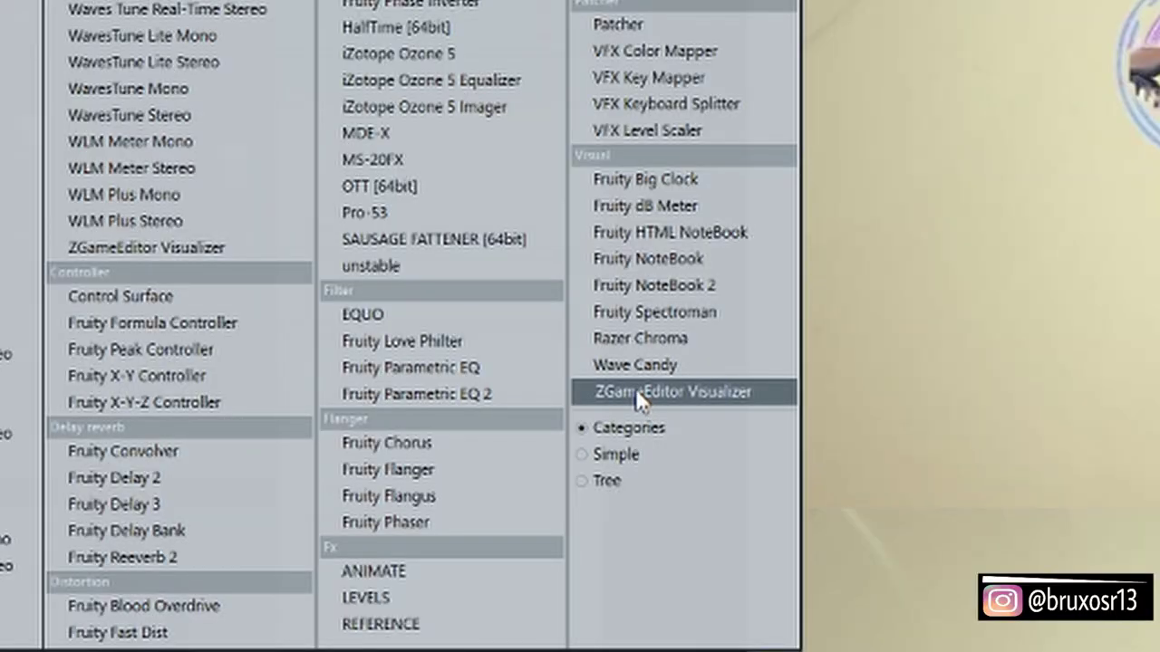
click(637, 393)
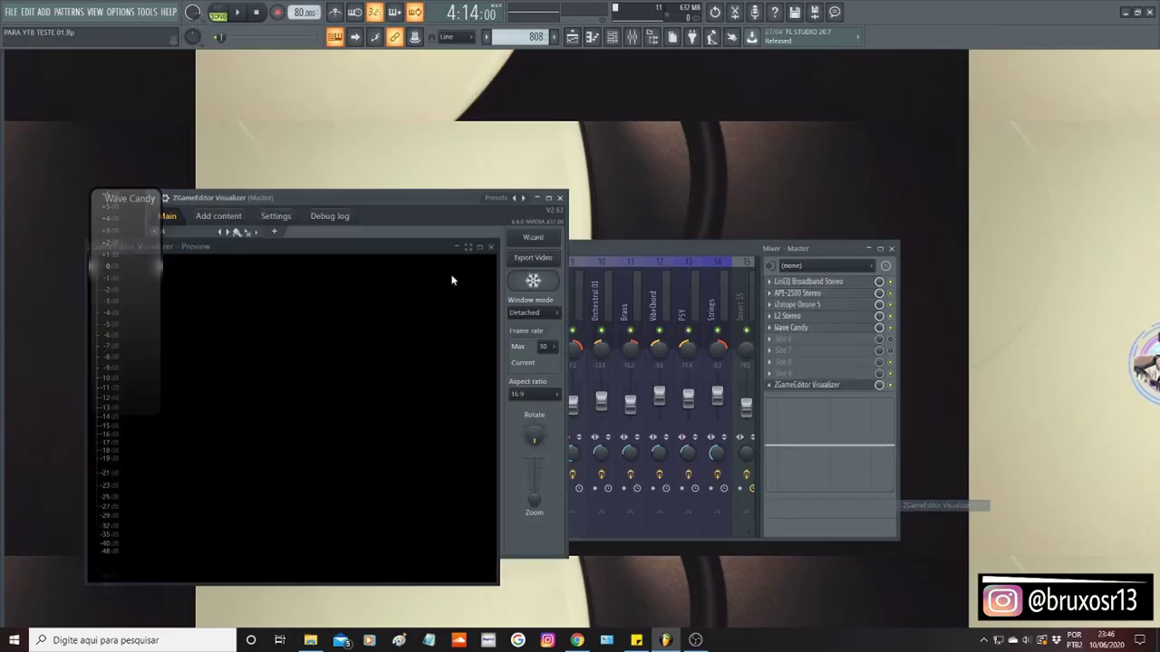
Arrange the ZGameEditor Visualizer editor and its preview window side by side.
drag(352, 194, 328, 154)
drag(341, 245, 844, 151)
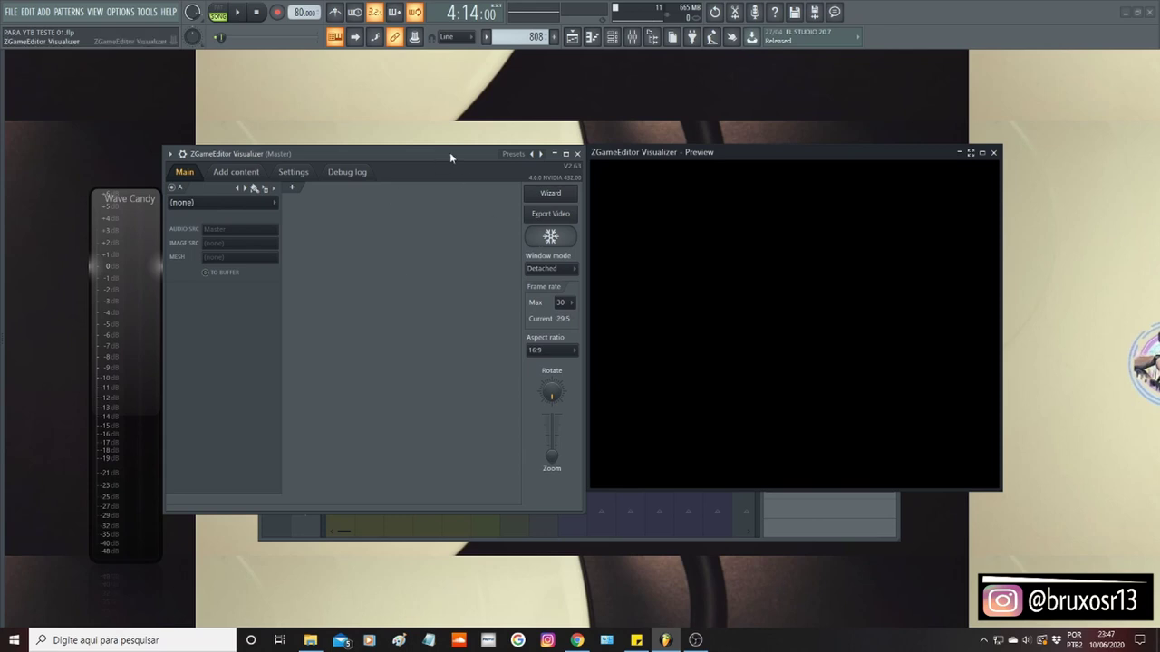
drag(445, 155, 412, 171)
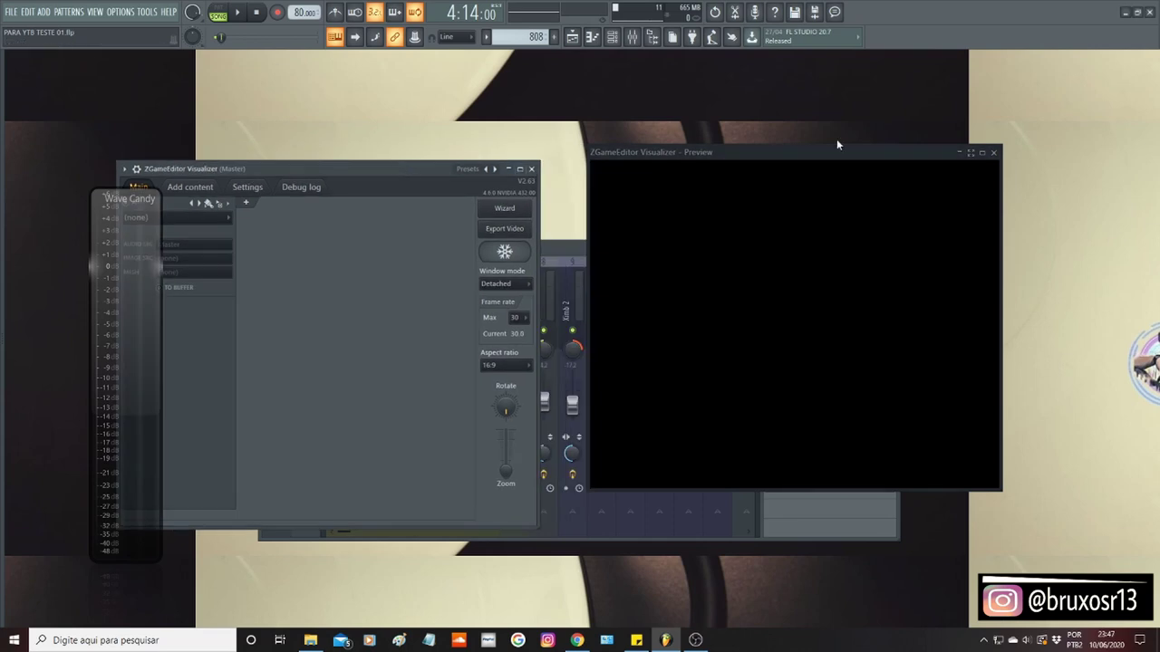
drag(825, 154, 788, 170)
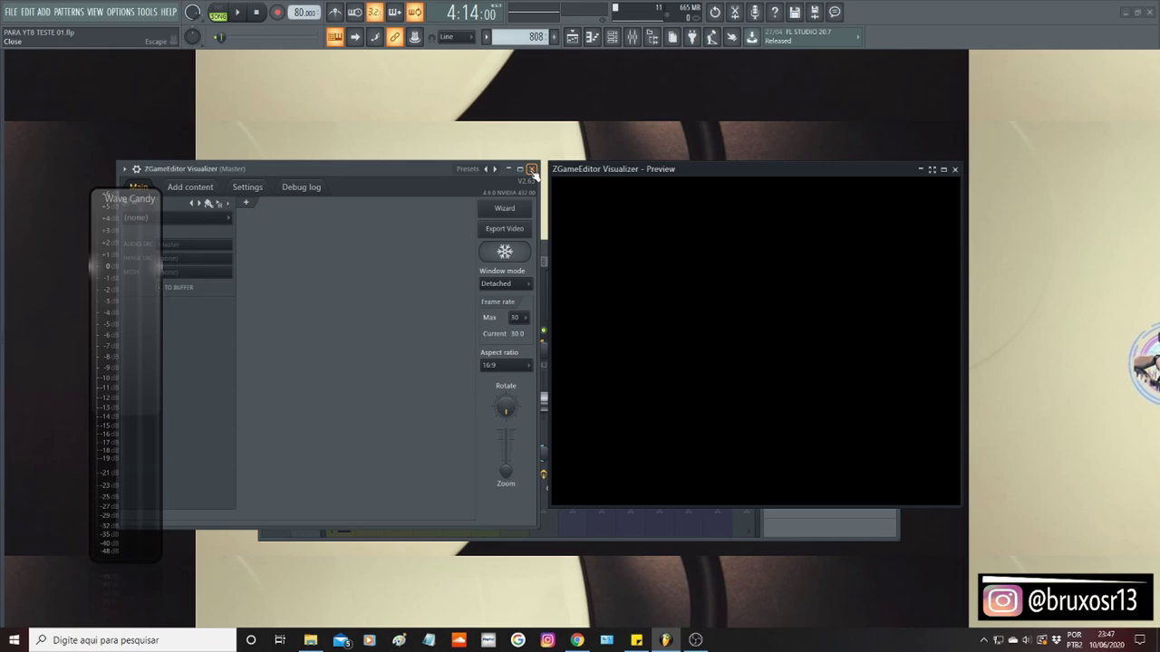
Close the visualizer and mixer windows, and play the song with the playlist open.
click(532, 169)
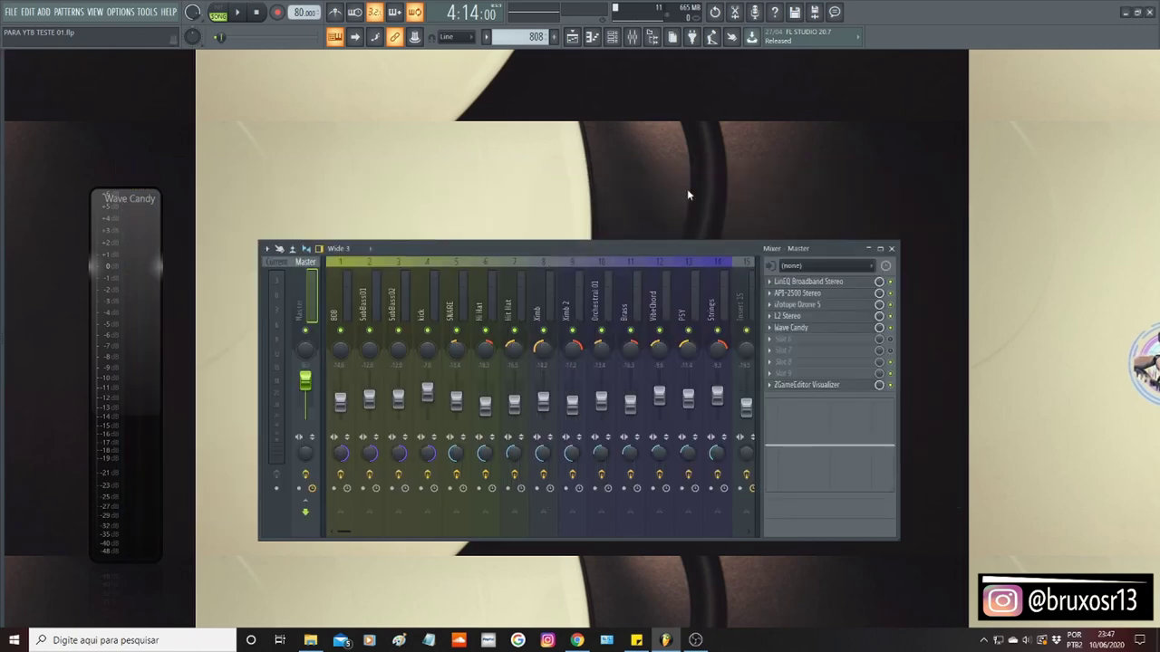
click(891, 249)
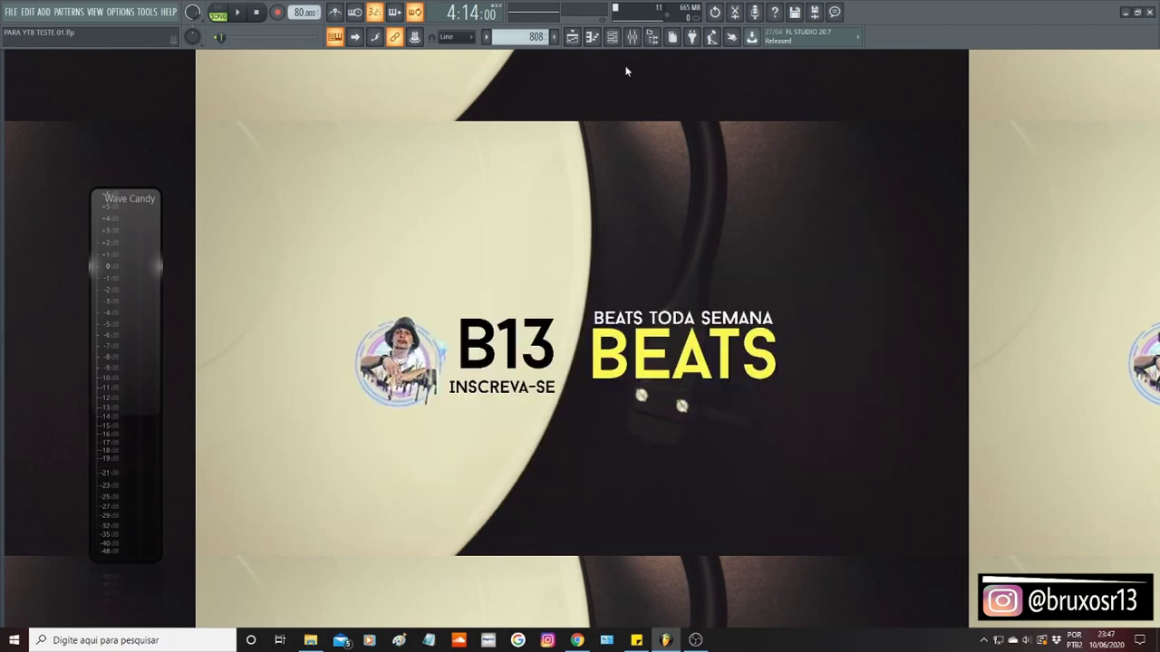
click(579, 40)
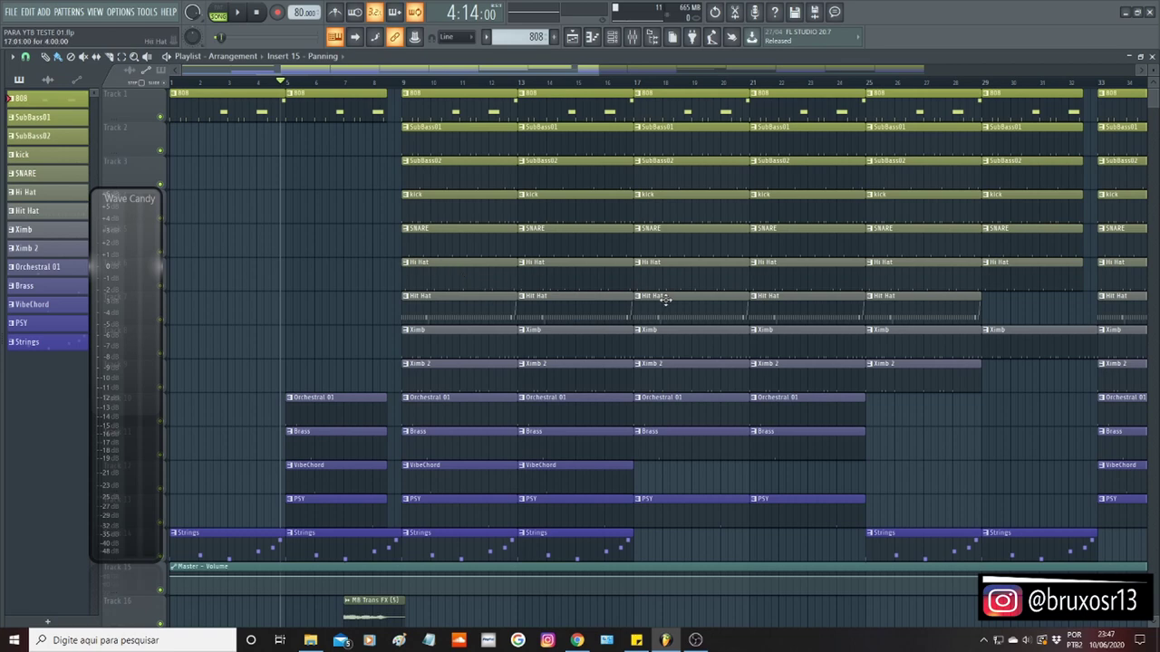
key(space)
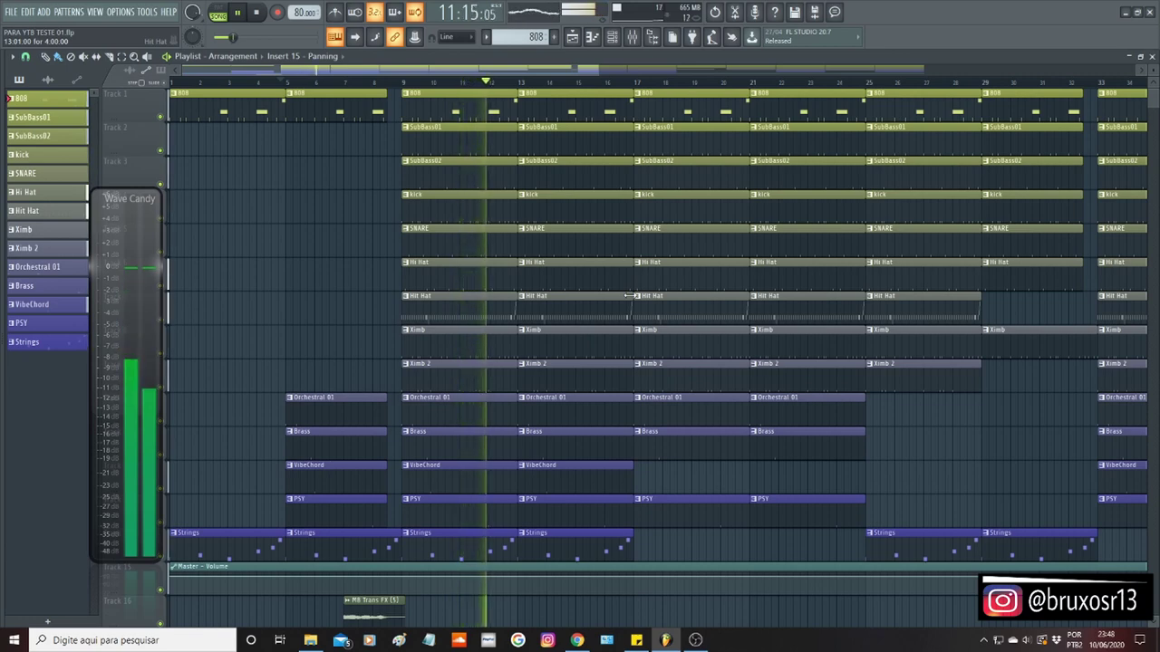
Show the channel rack and the mixer, with the mixer moved higher over the playlist.
click(612, 38)
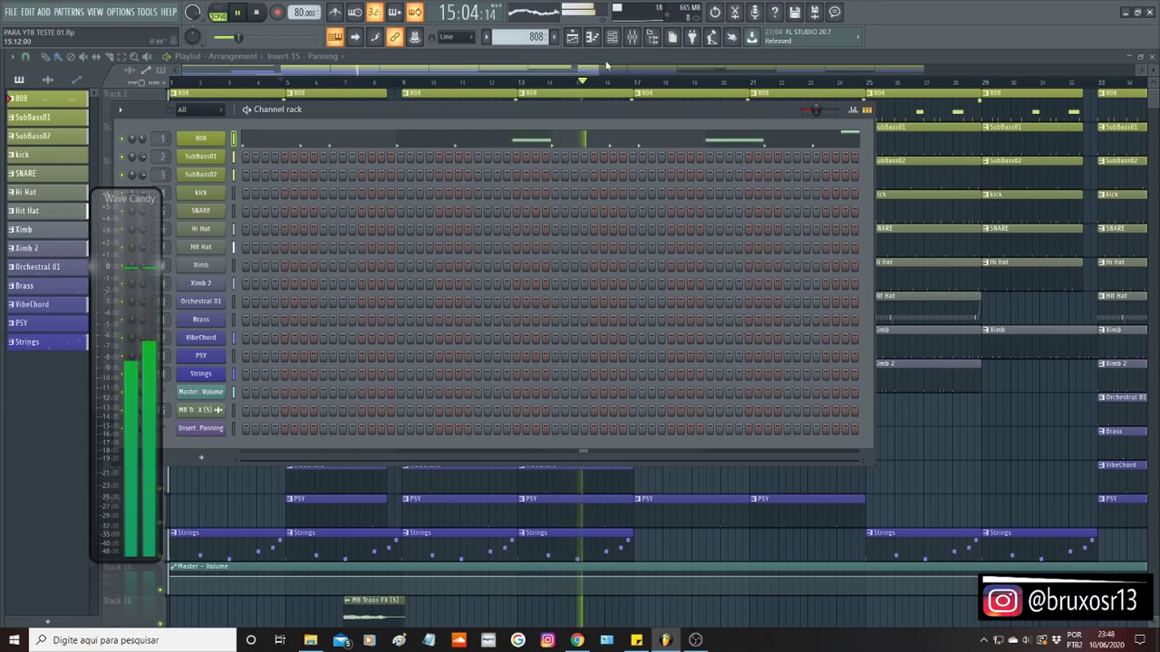
click(632, 36)
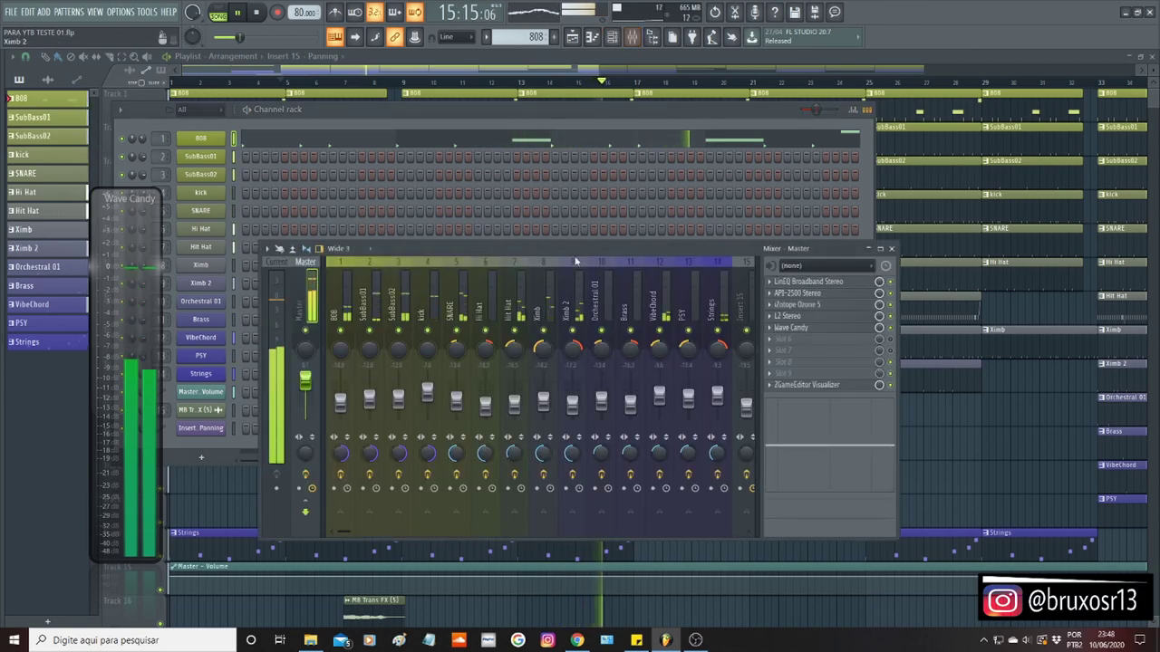
drag(567, 247, 587, 183)
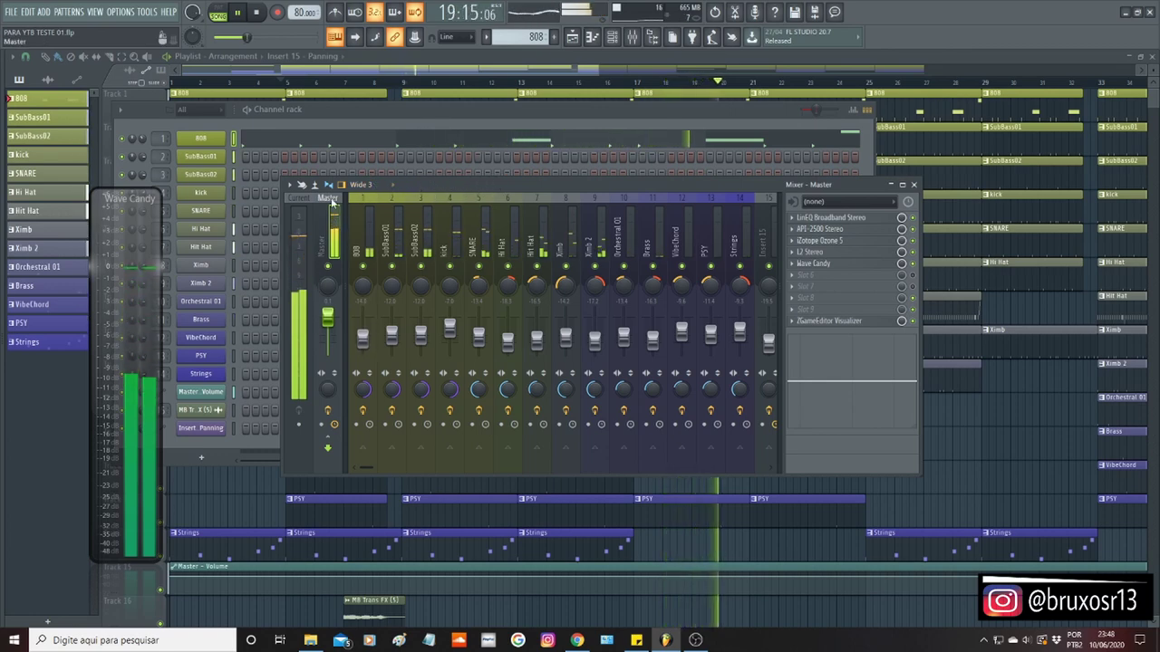
Examine the effect chains of individual mixer tracks, including 808, kick and SNARE.
click(369, 202)
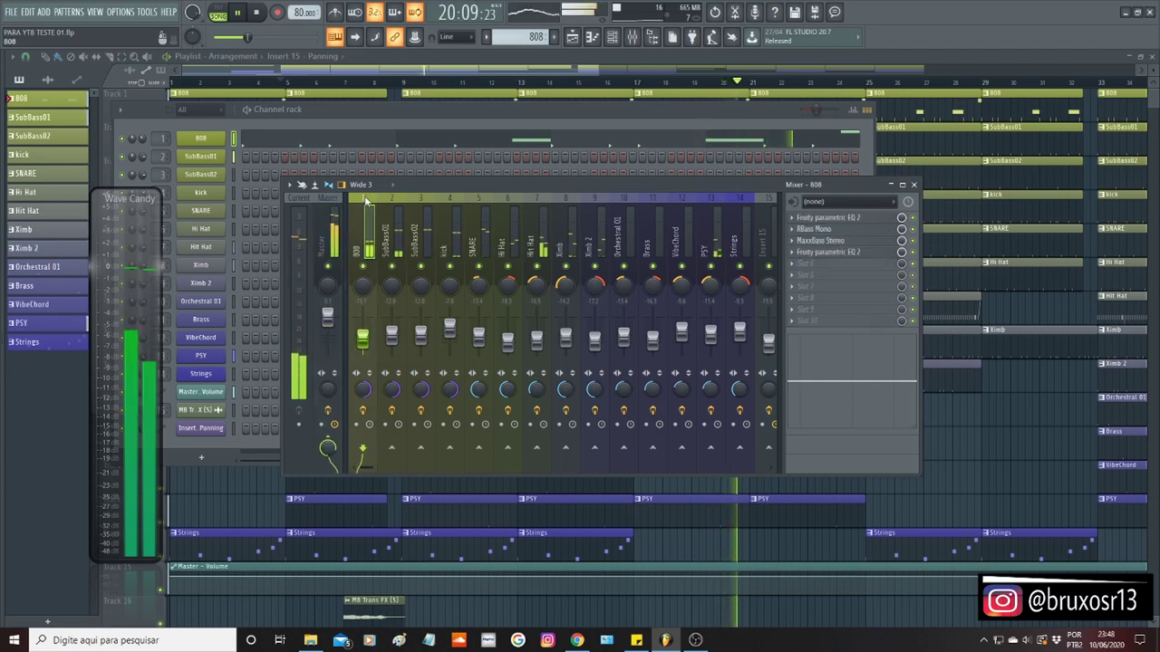
click(404, 199)
click(449, 195)
click(478, 197)
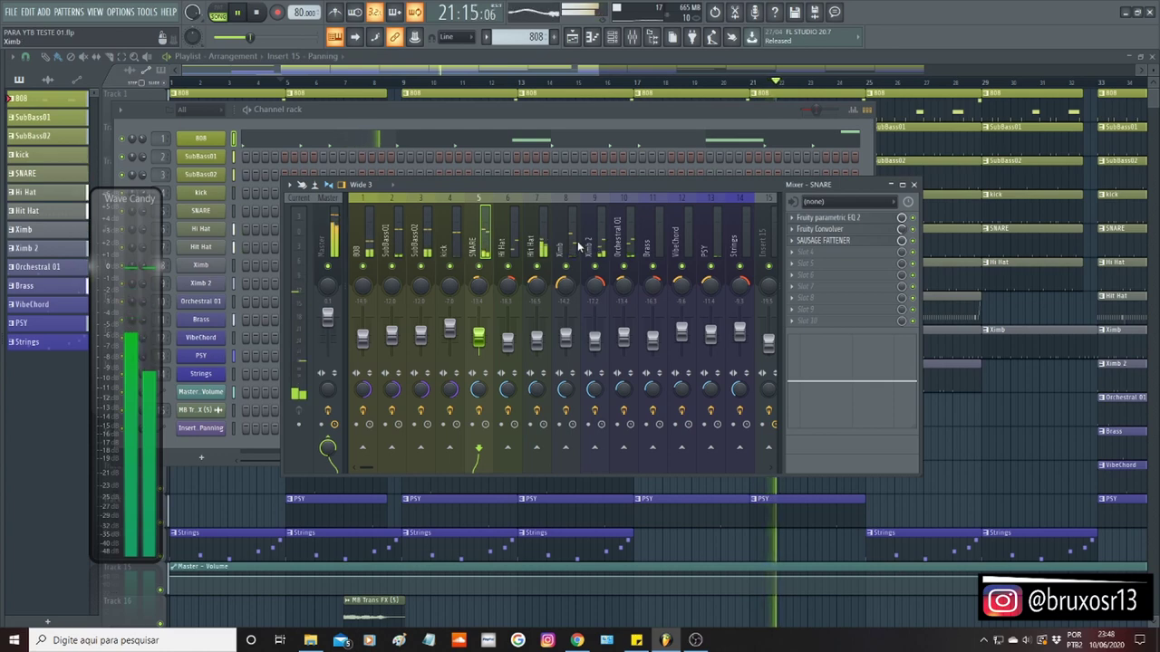
click(362, 216)
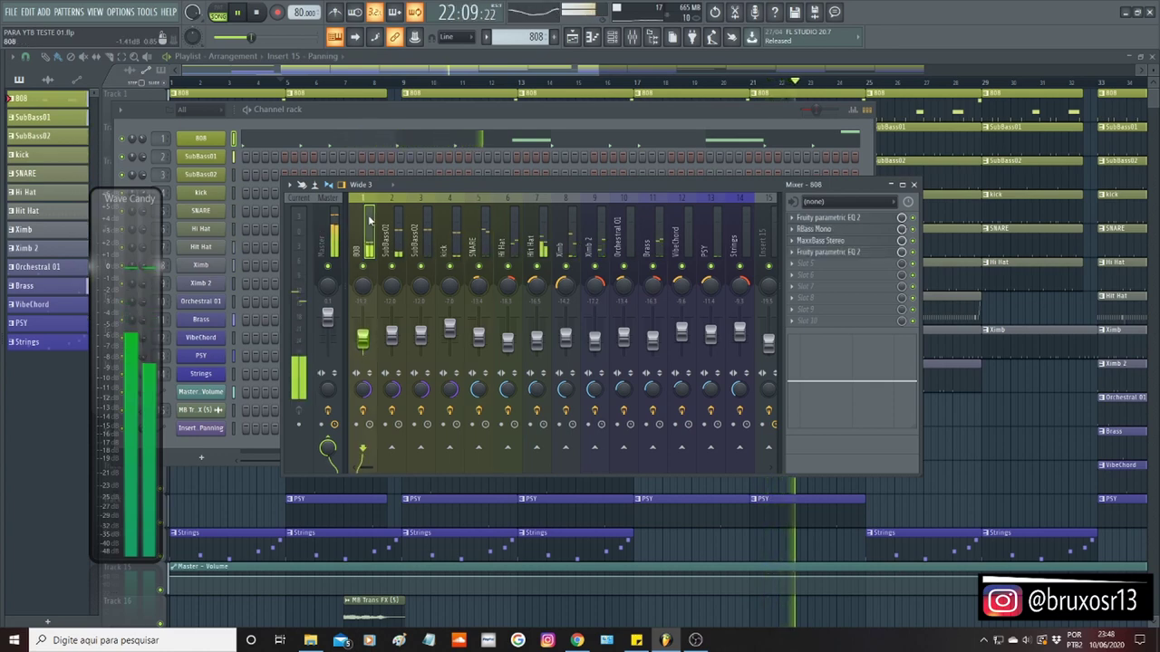
Remove ZGameEditor Visualizer from slot 10 of the Master mixer track.
click(331, 201)
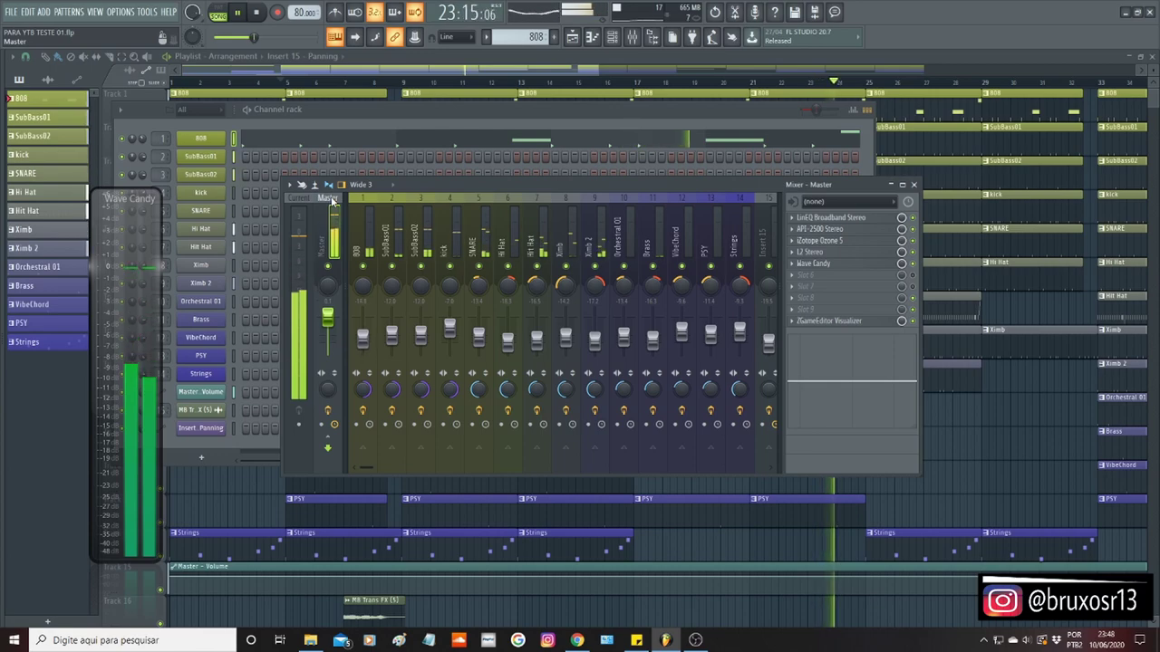
click(791, 322)
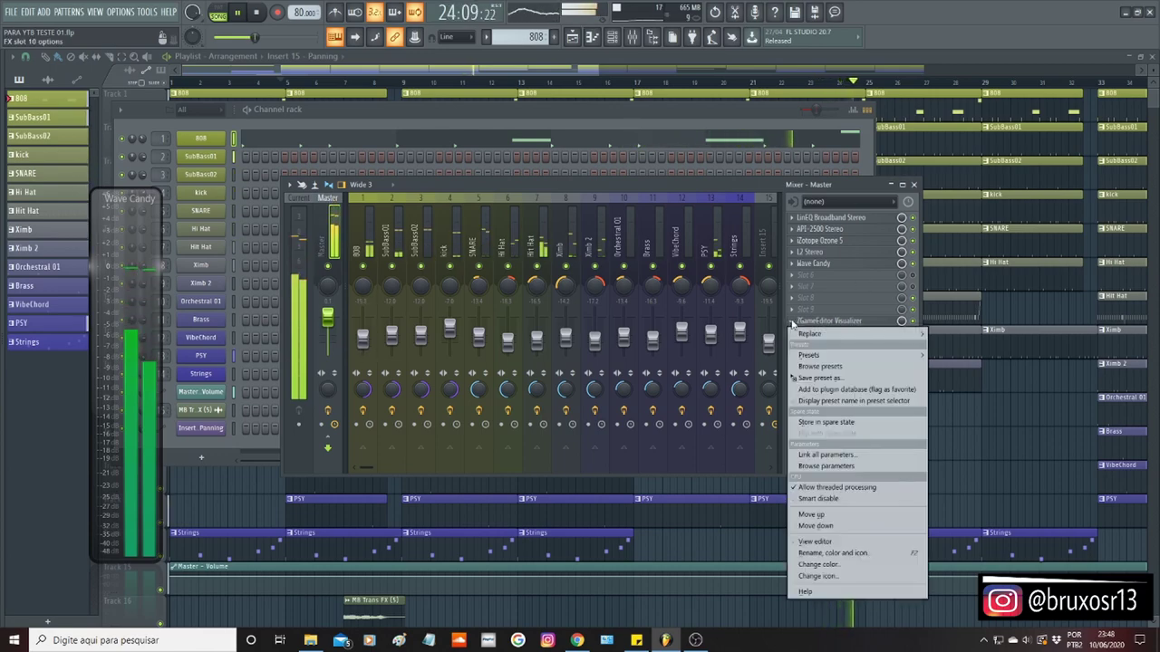
mouse_move(801, 335)
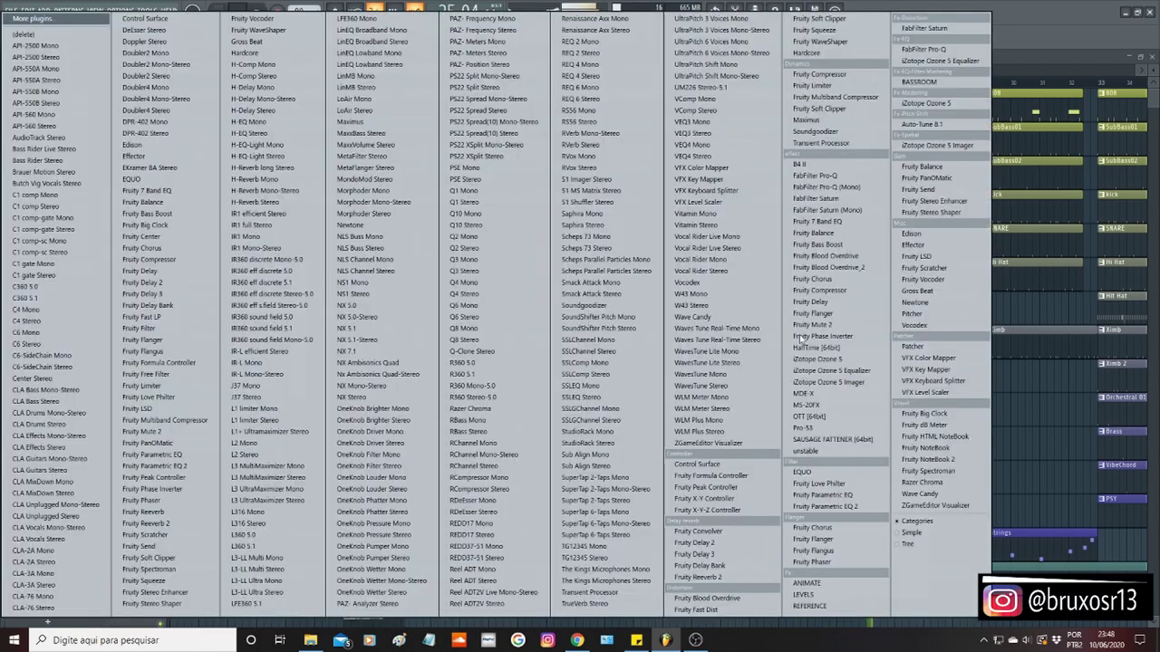
click(692, 316)
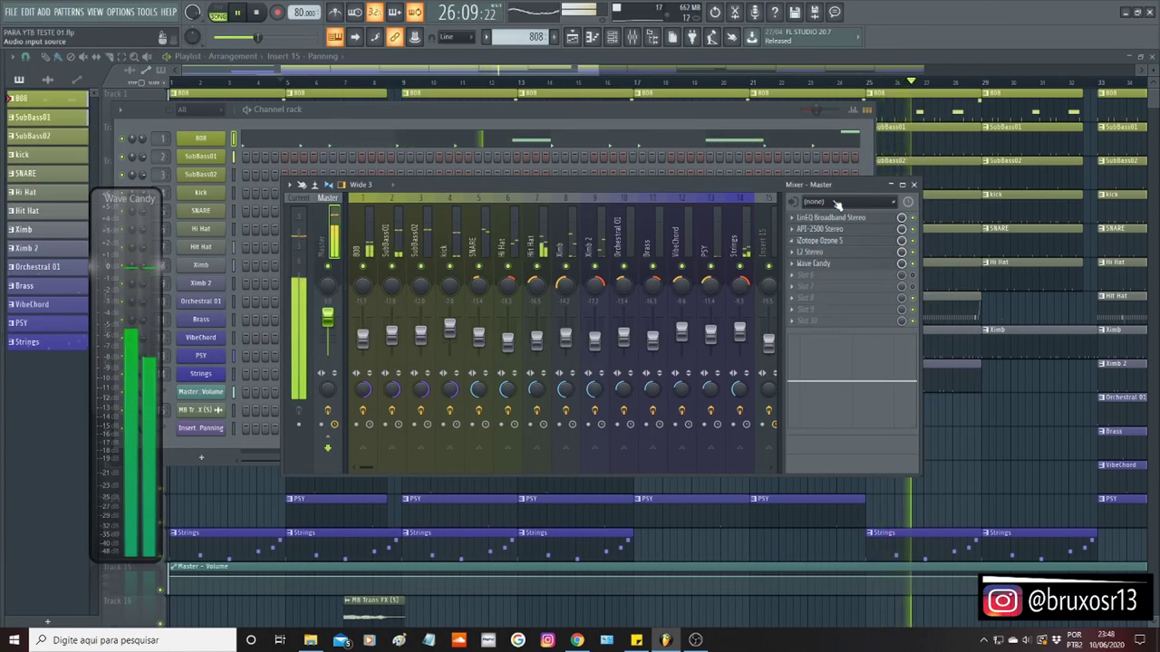
Load ZGameEditor Visualizer into slot 10 of the Master track and place its preview window beside the editor.
click(799, 322)
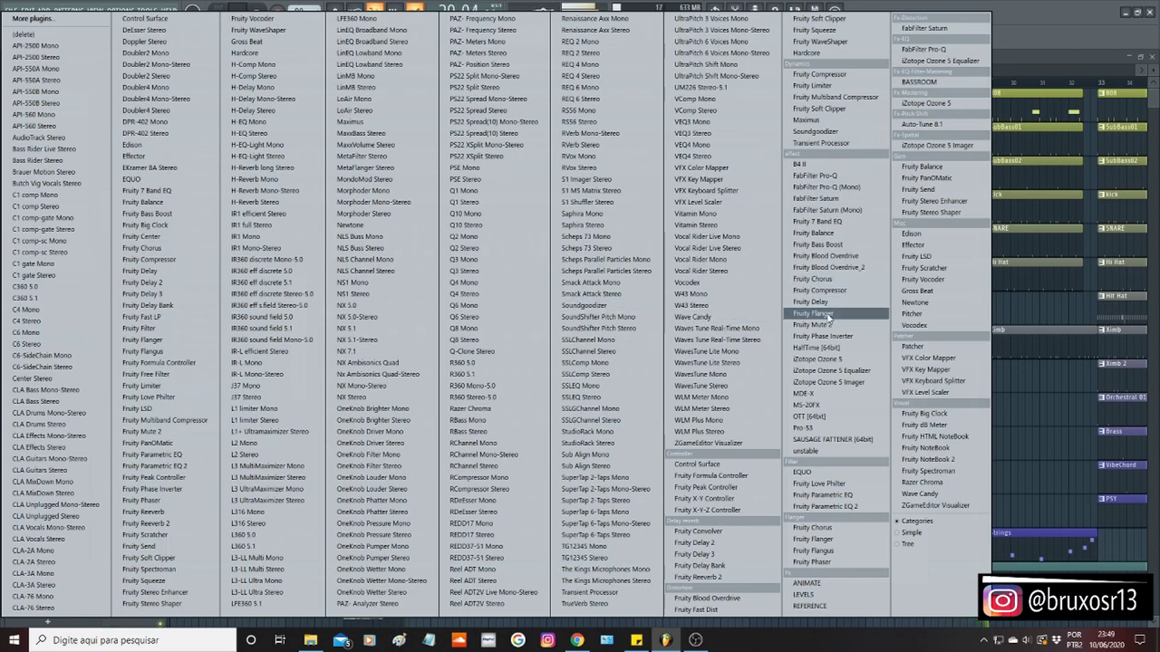
click(930, 505)
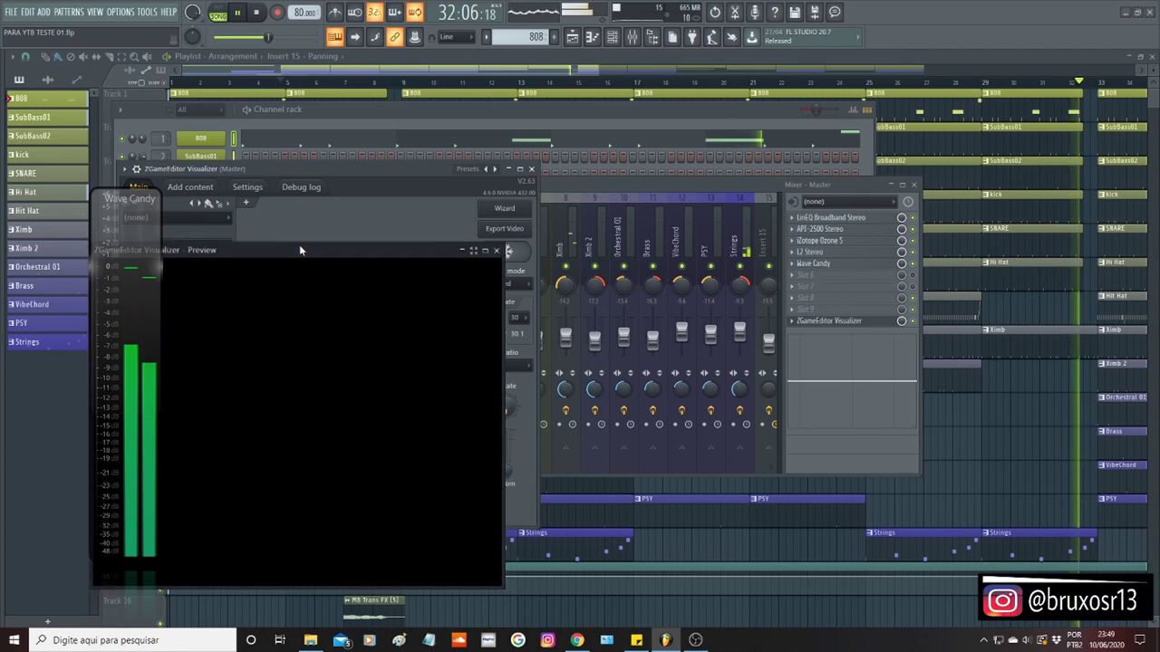
drag(299, 244, 786, 164)
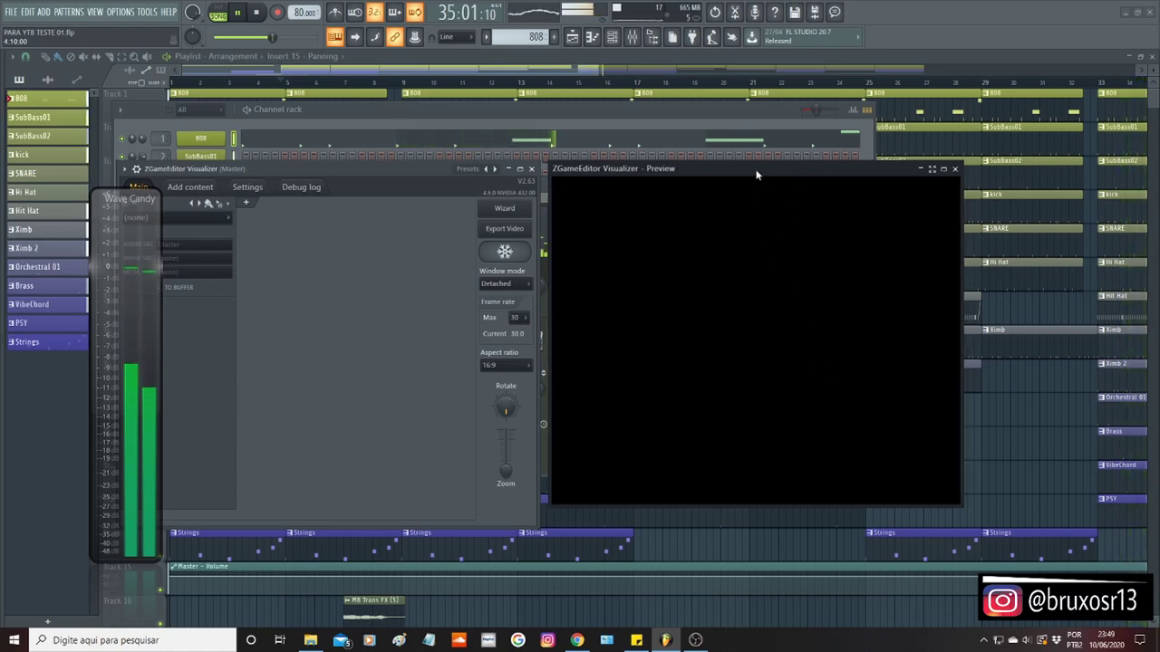
drag(757, 175, 592, 170)
drag(388, 168, 418, 171)
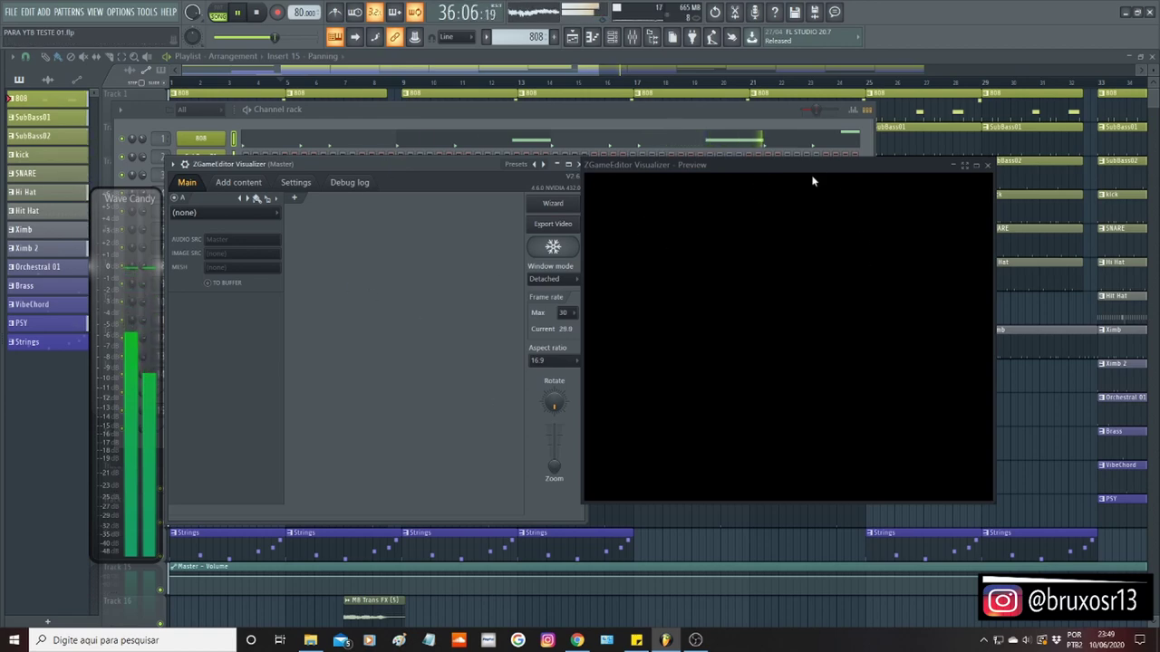
drag(784, 165, 811, 170)
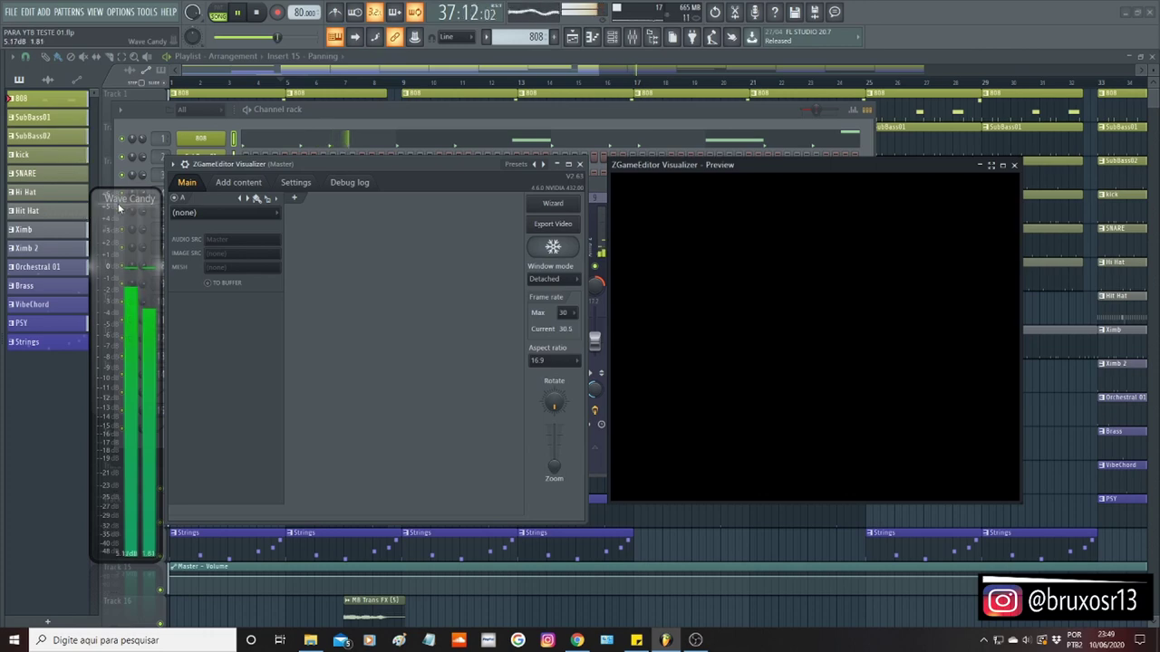
Move the Wave Candy meter slightly lower and close the channel rack.
drag(118, 208, 111, 238)
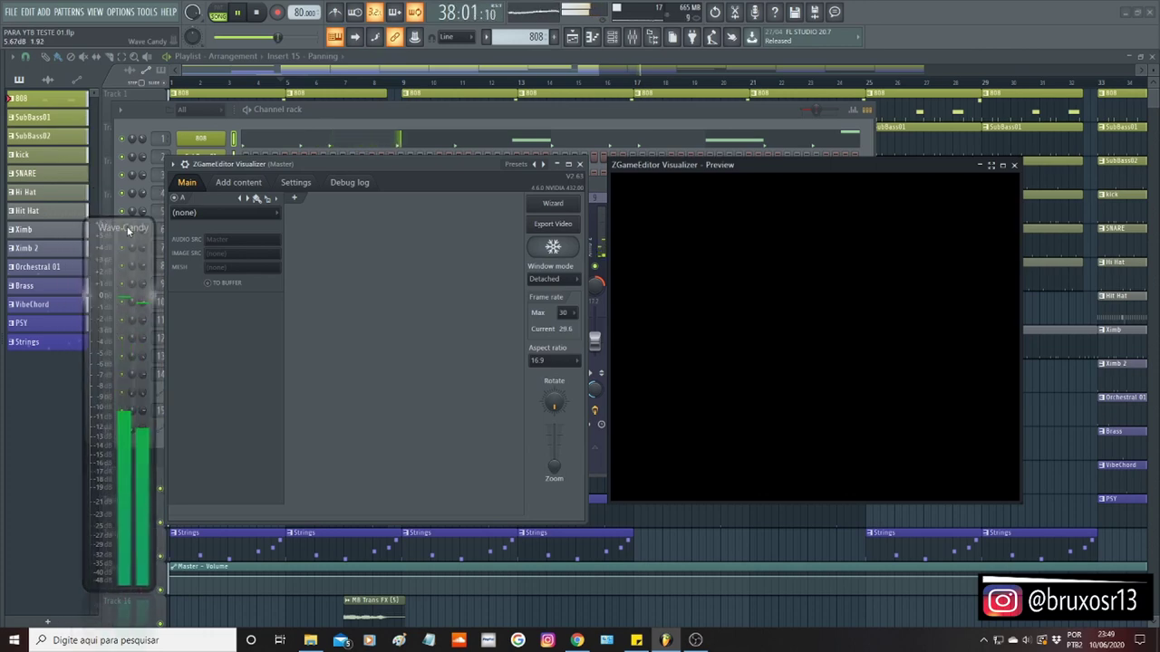
click(662, 117)
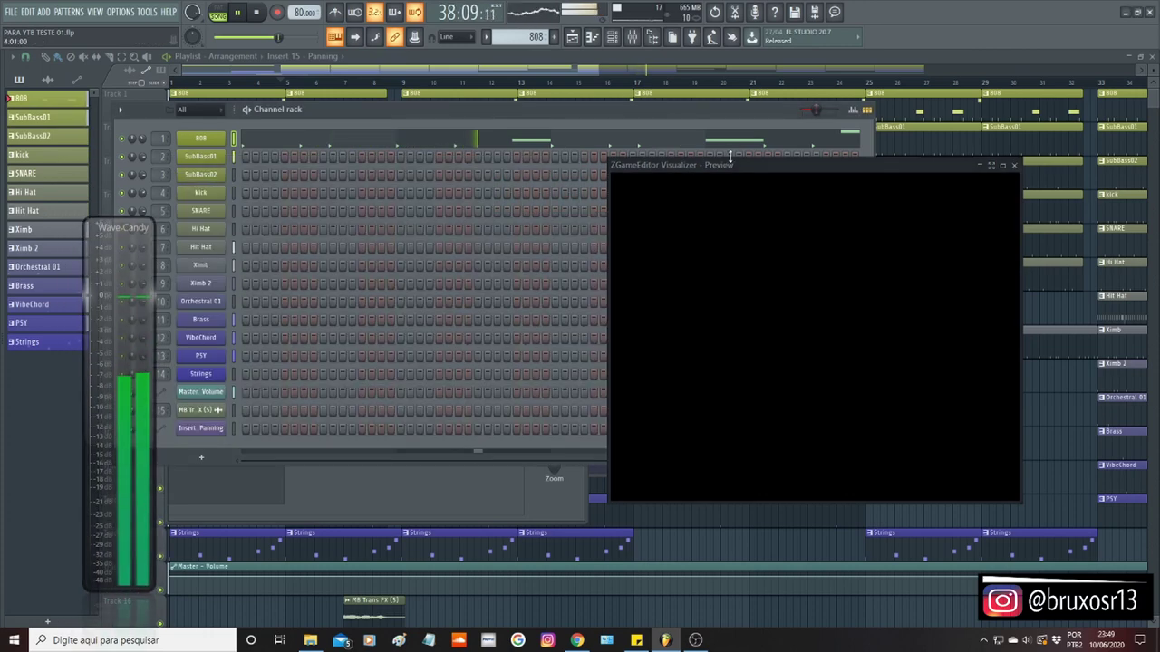
click(612, 37)
Remove Wave Candy from slot 5 of the Master mixer track and hide the mixer again.
click(631, 36)
drag(530, 179, 238, 221)
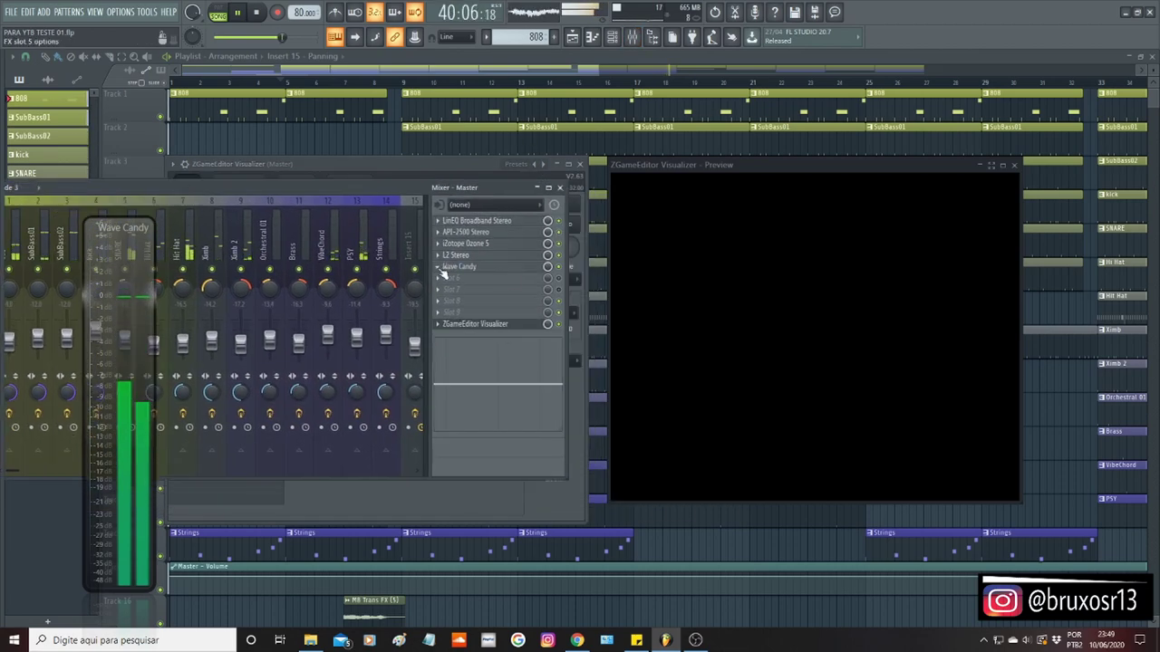
click(448, 268)
mouse_move(454, 275)
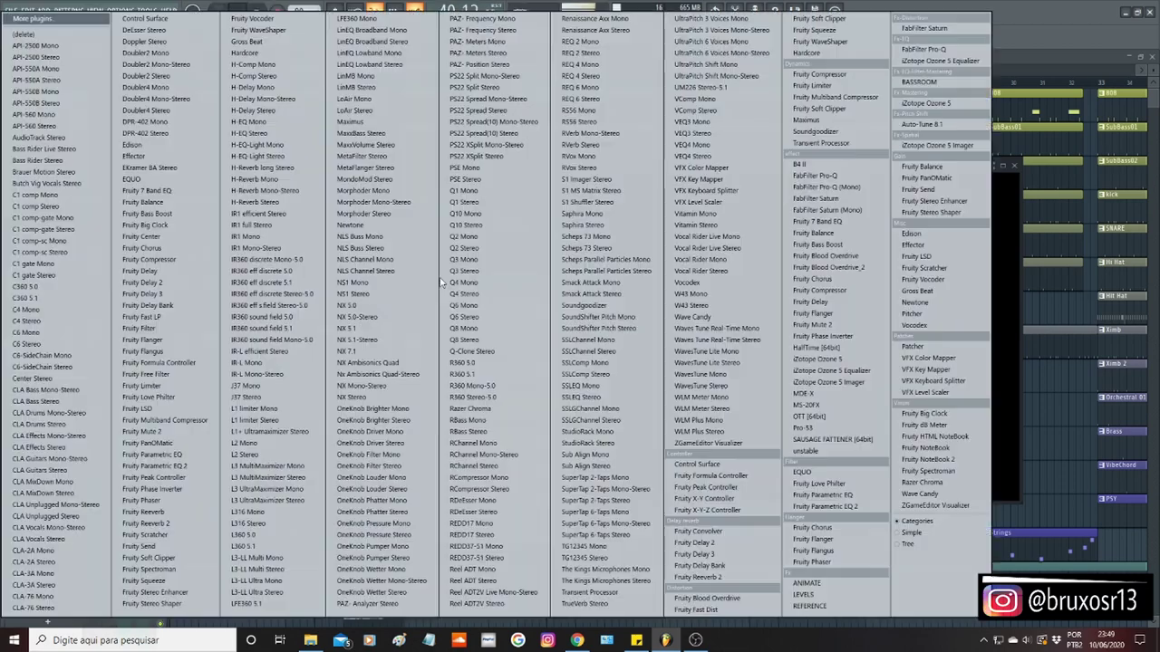
click(36, 57)
drag(331, 192, 582, 261)
click(633, 41)
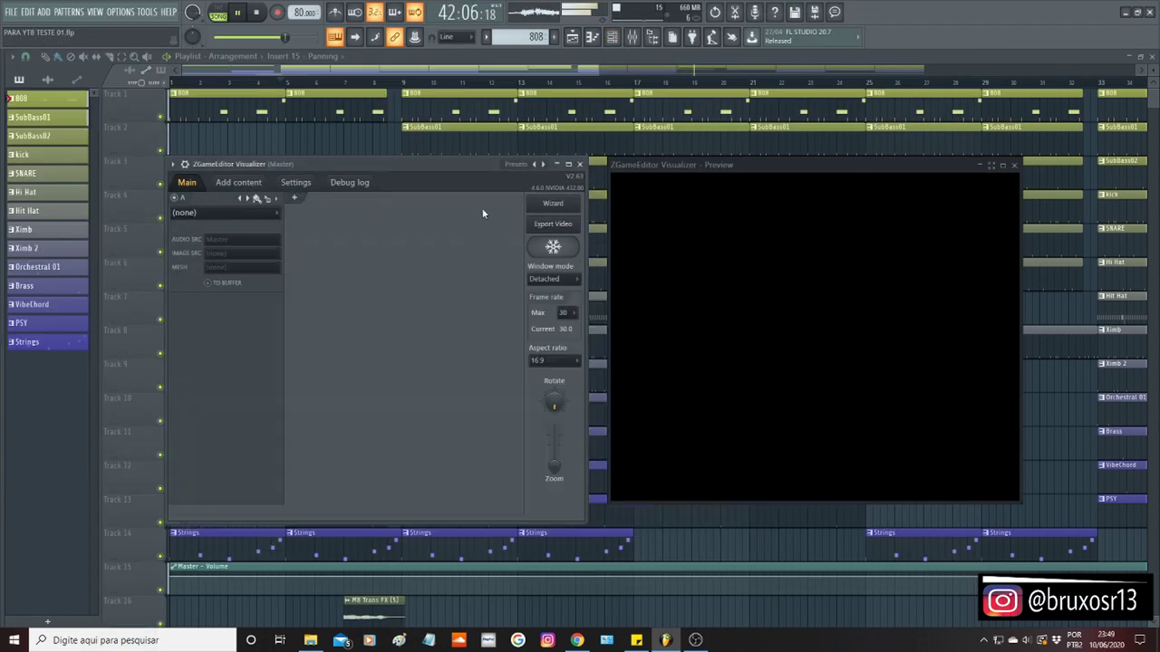
Adjust the position of the visualizer editor next to its preview and stop the song playback.
mouse_move(464, 161)
mouse_down()
mouse_move(481, 167)
mouse_move(461, 174)
mouse_up()
click(827, 168)
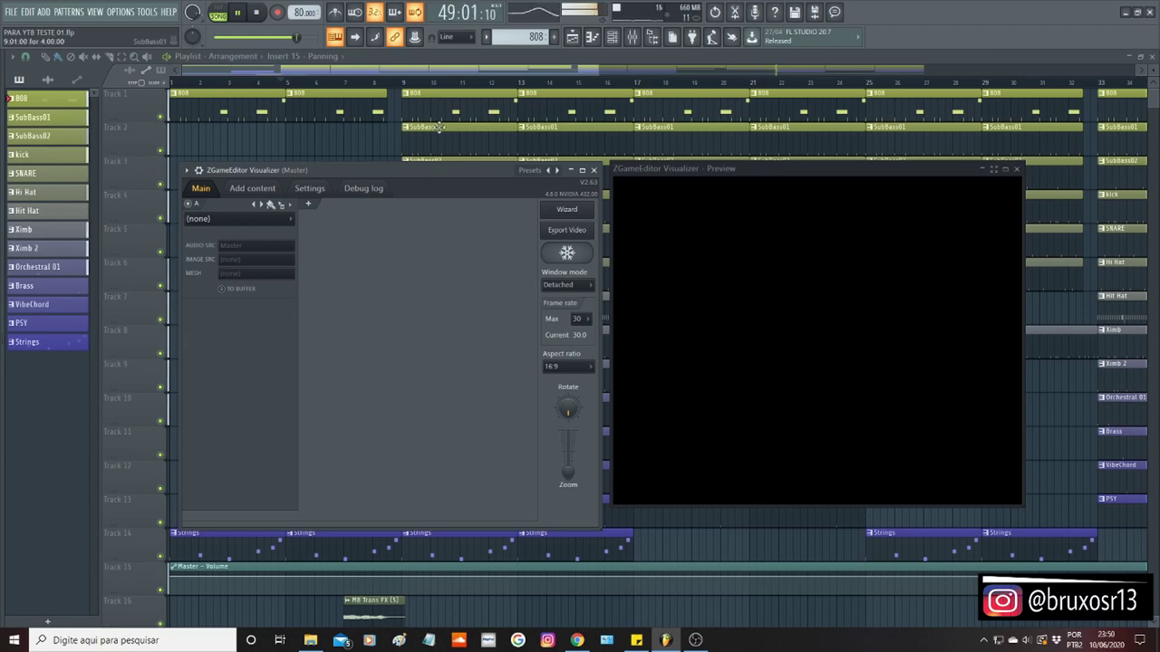
key(space)
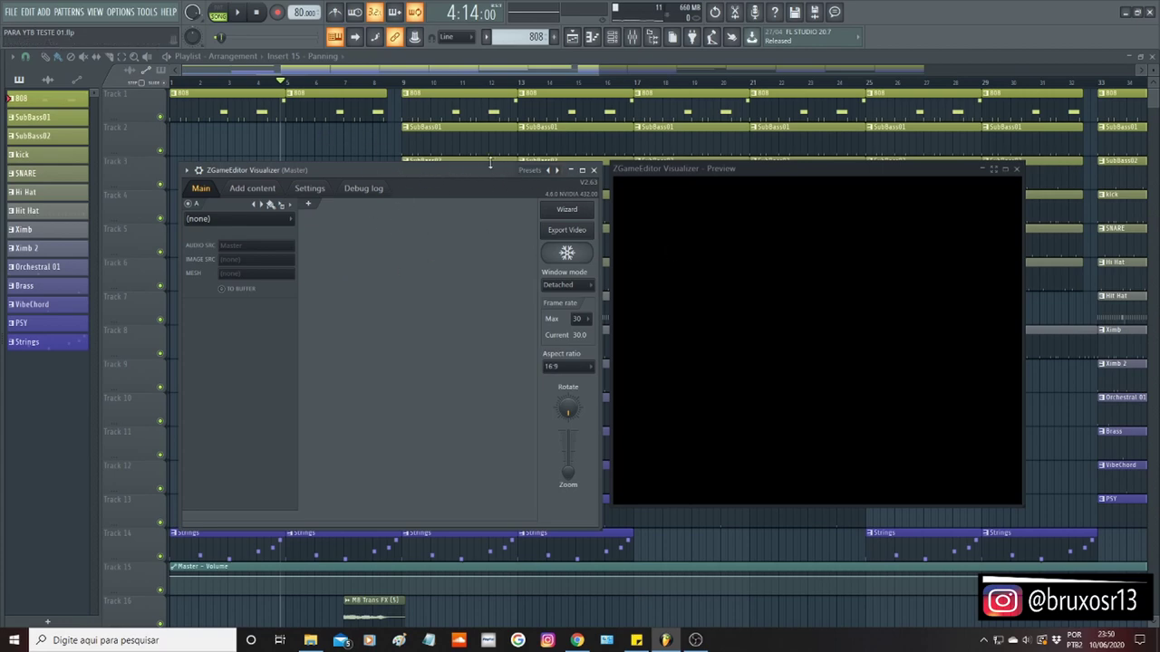
Restart the song and check the Master track's effect slots in the mixer for ZGameEditor Visualizer.
key(space)
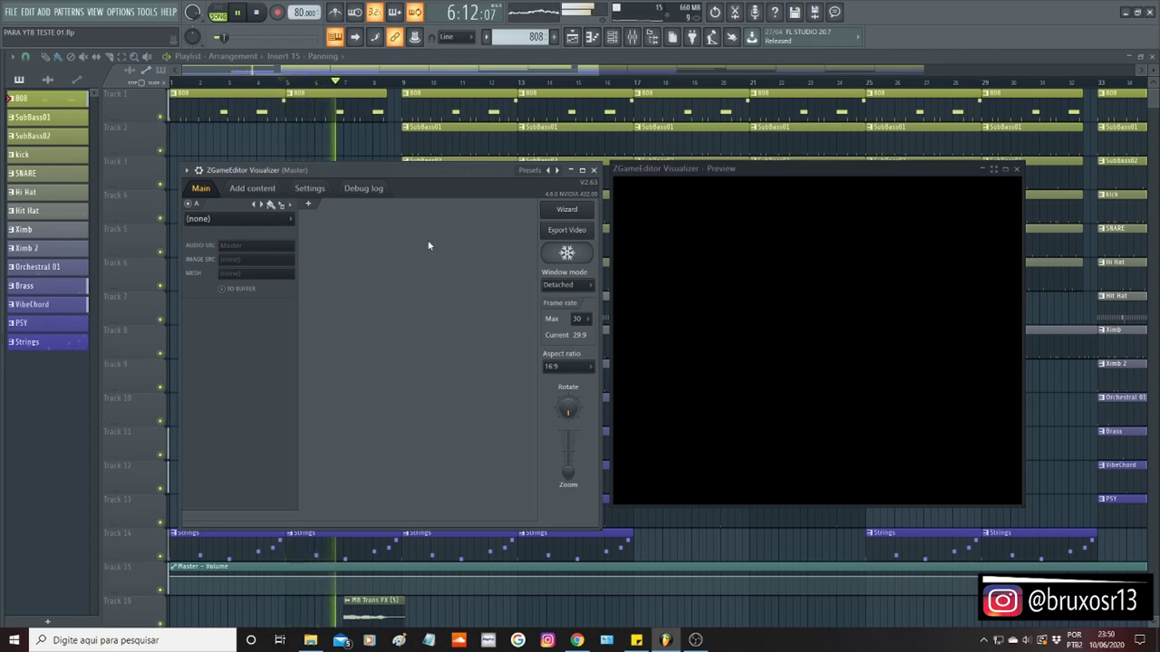
click(633, 39)
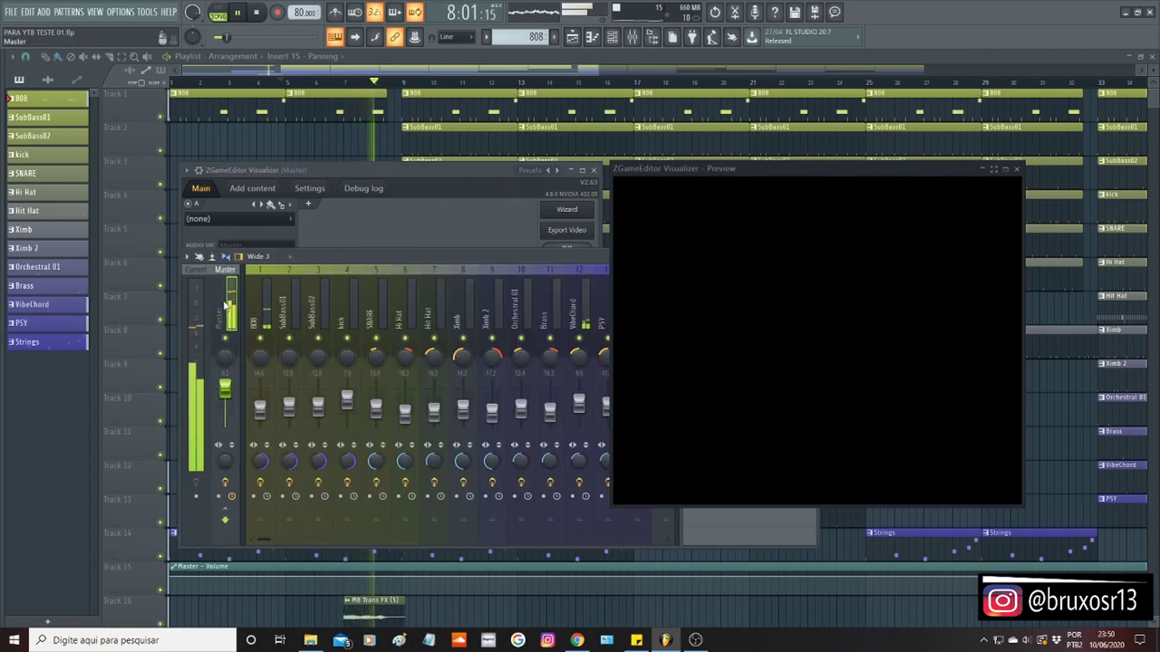
drag(412, 256, 210, 256)
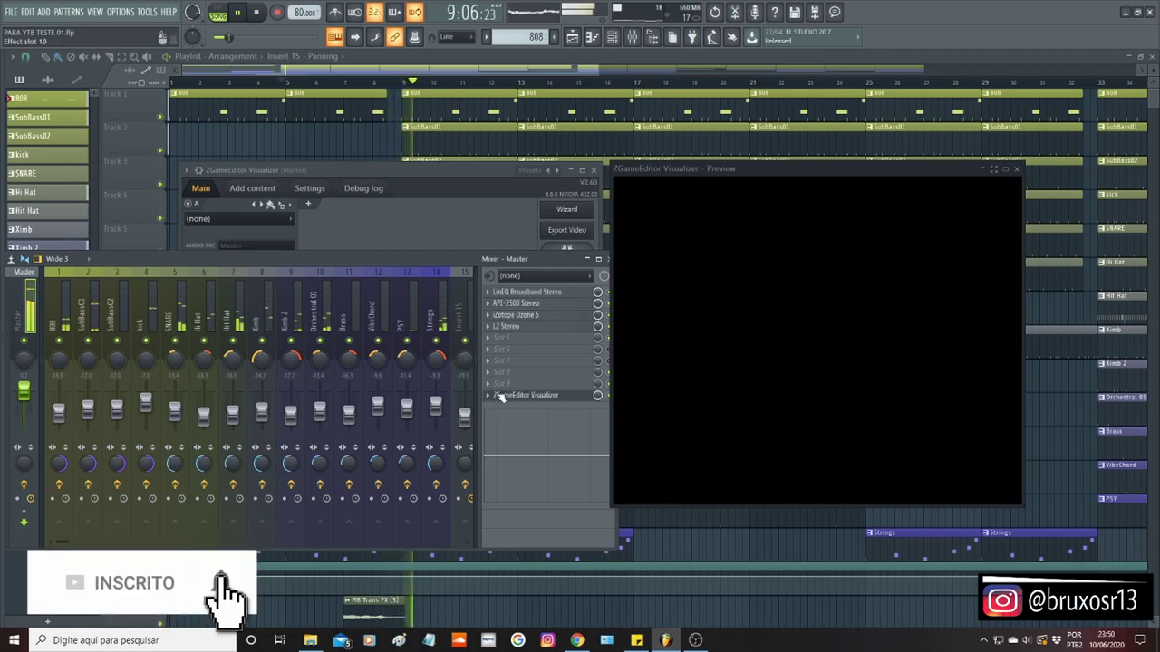
drag(91, 259, 487, 253)
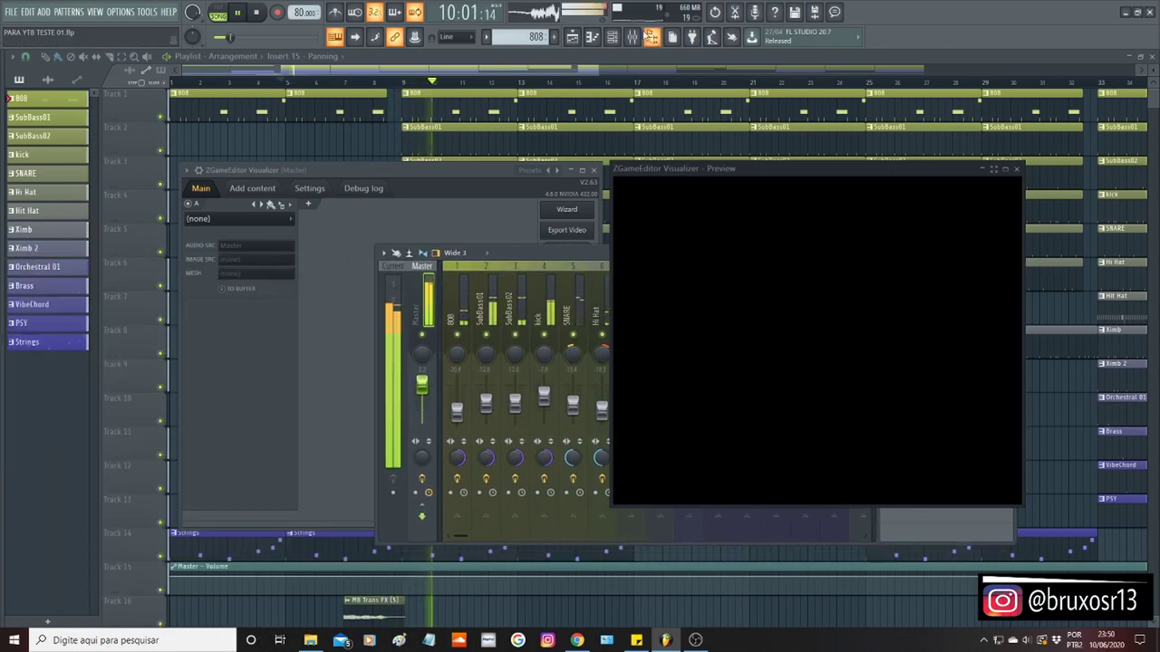
Hide the mixer and look over the visualizer's image and text content pages.
click(631, 36)
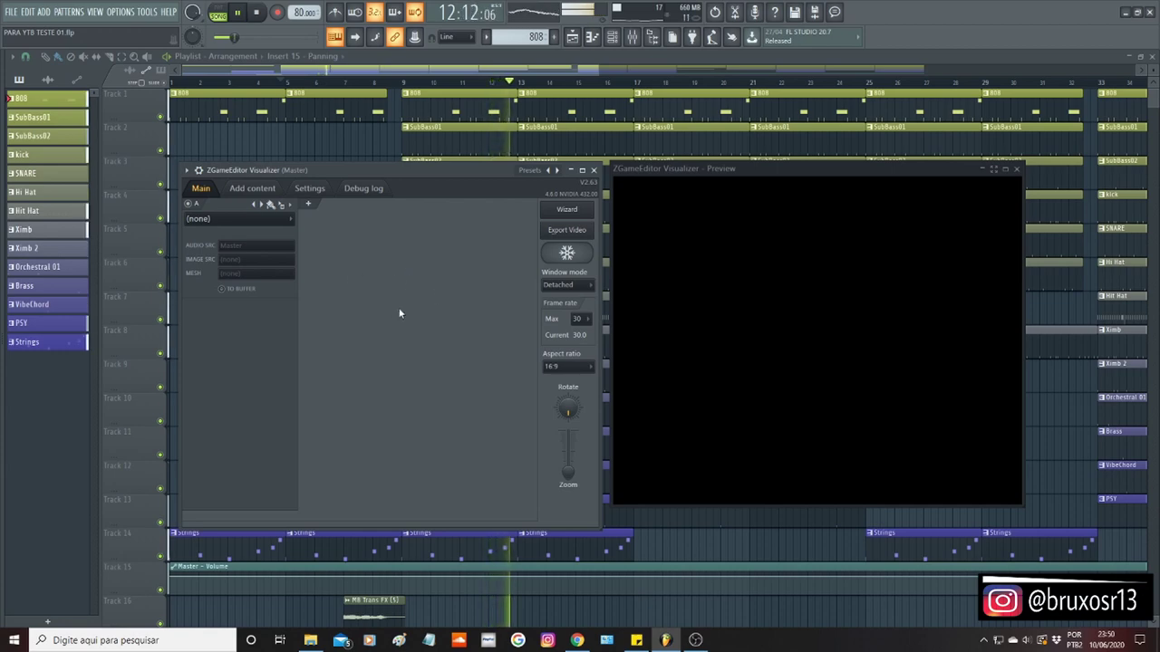
click(254, 189)
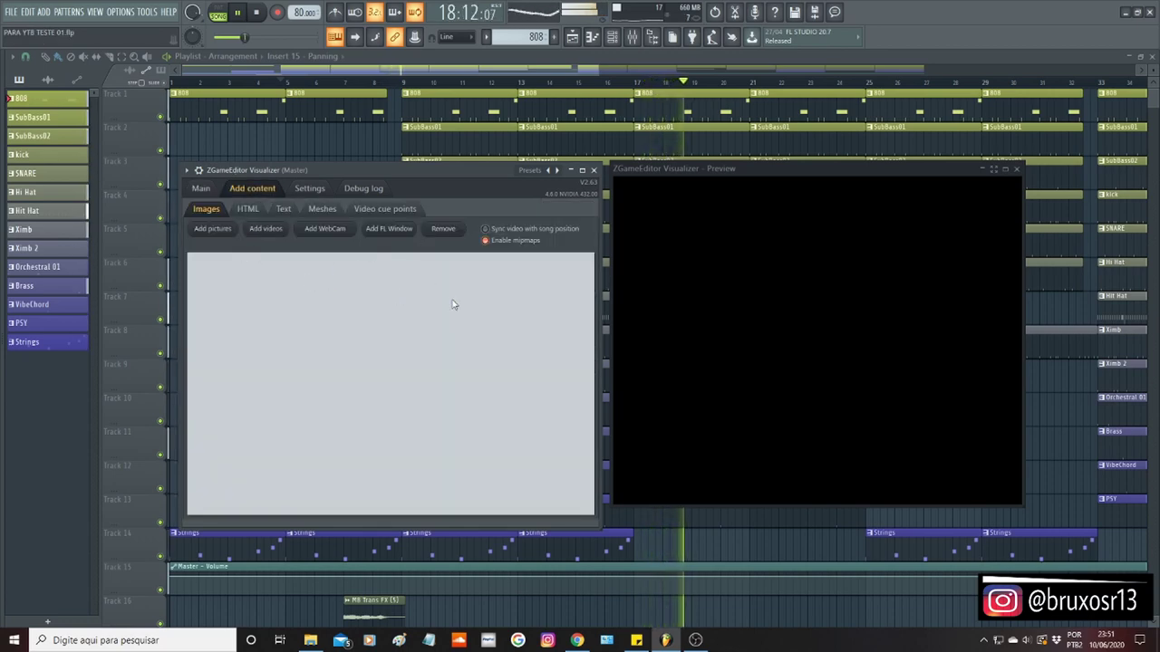
click(283, 208)
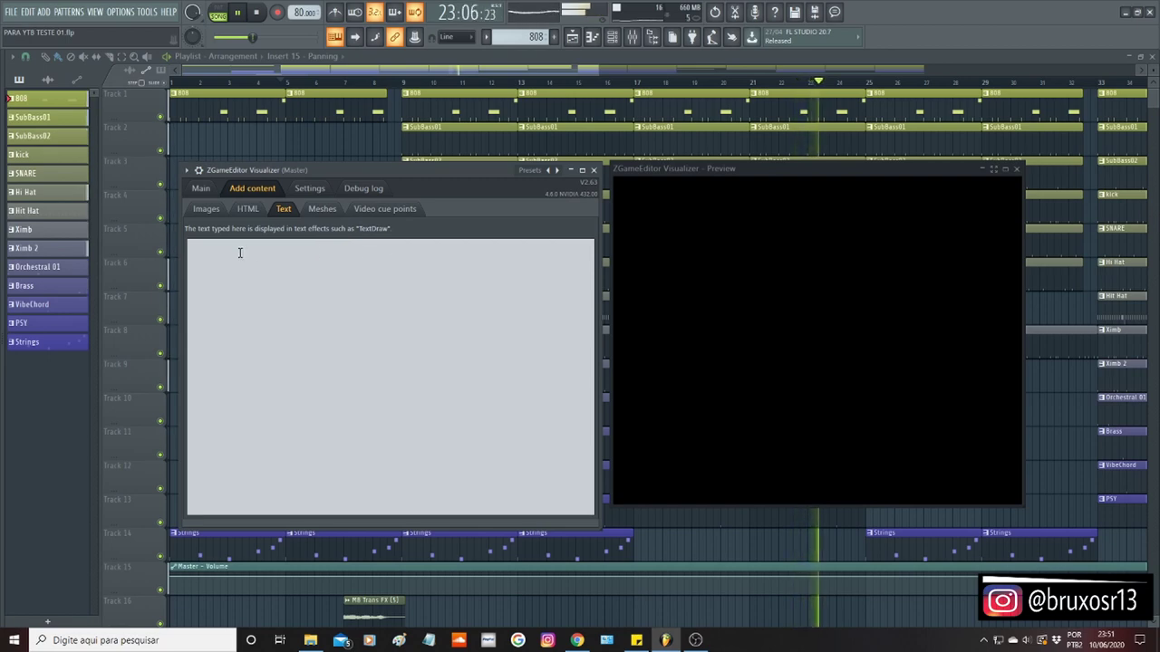
click(208, 210)
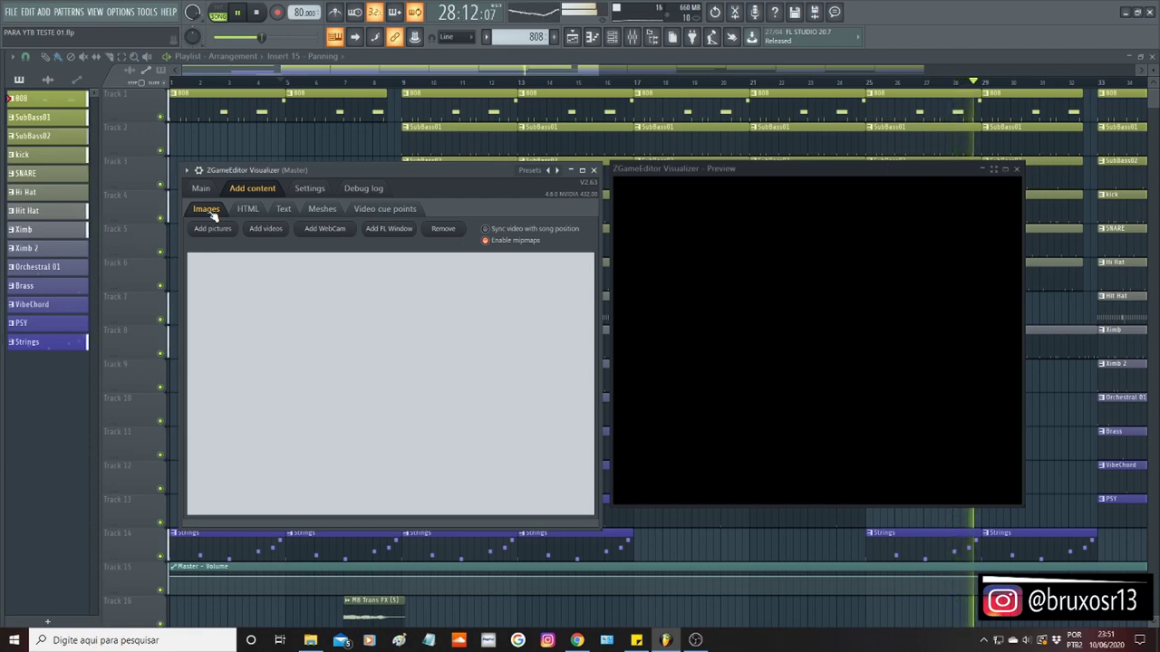
click(202, 192)
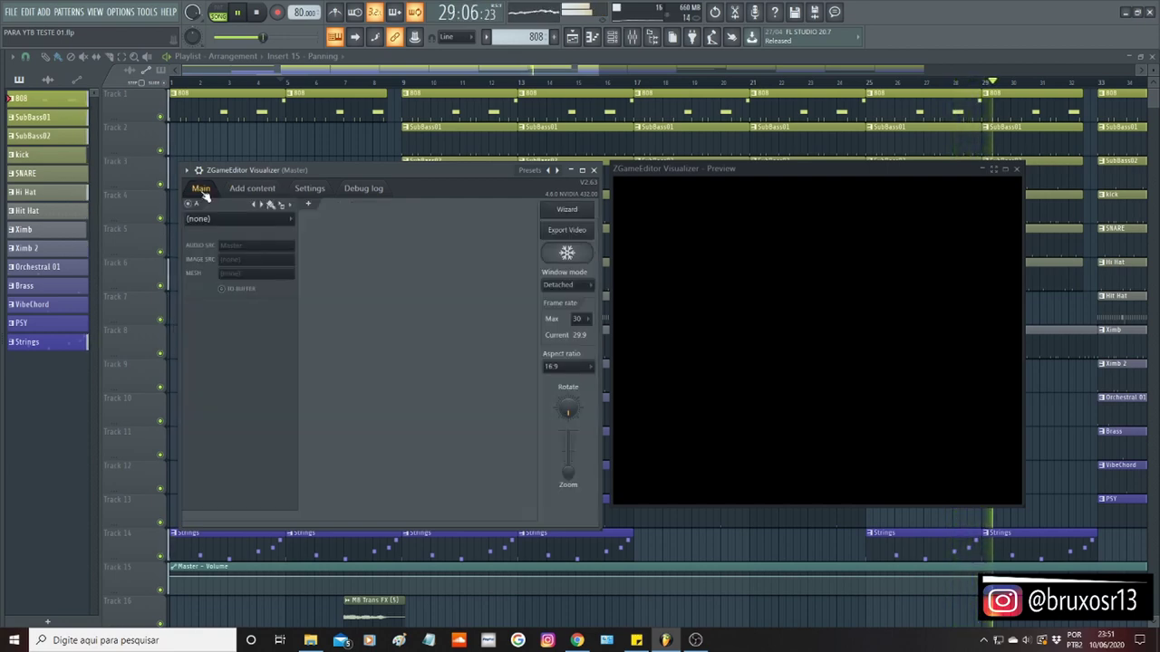
Add the picture template6 from the Bitmaps folder to the visualizer's image content.
click(254, 189)
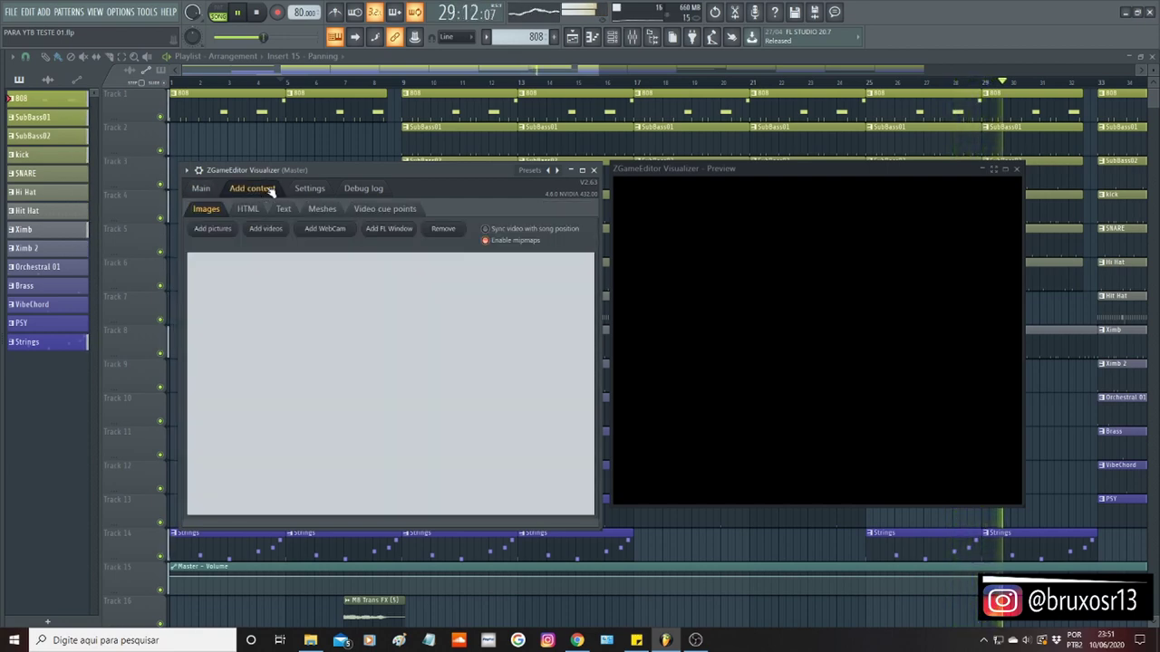
click(213, 229)
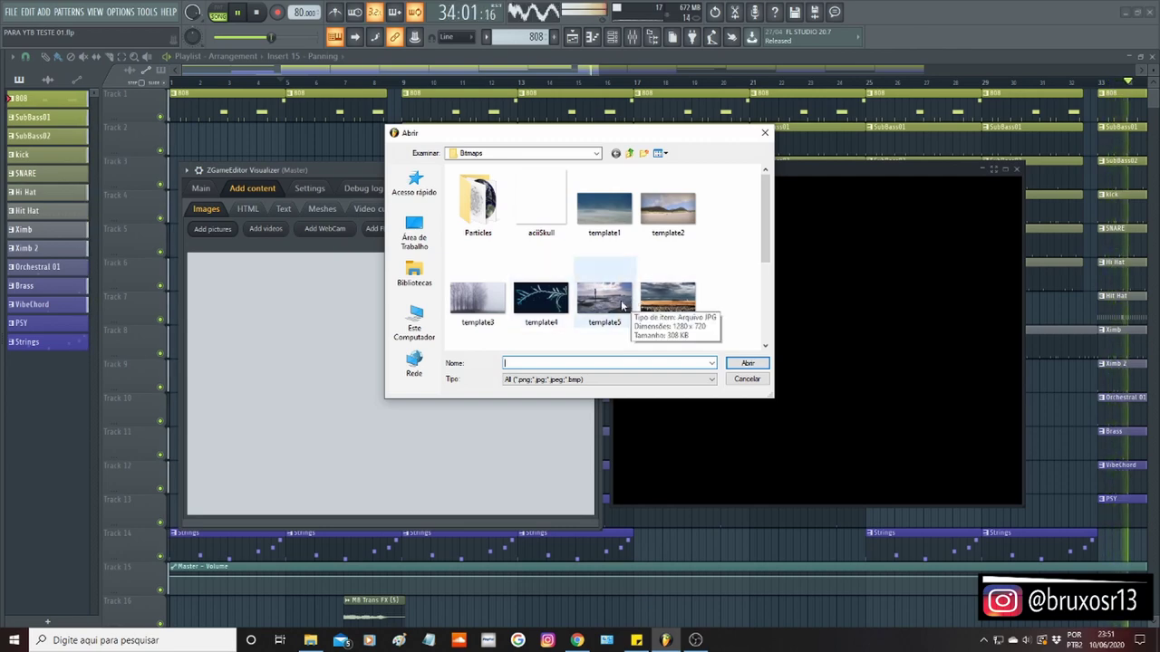
click(668, 299)
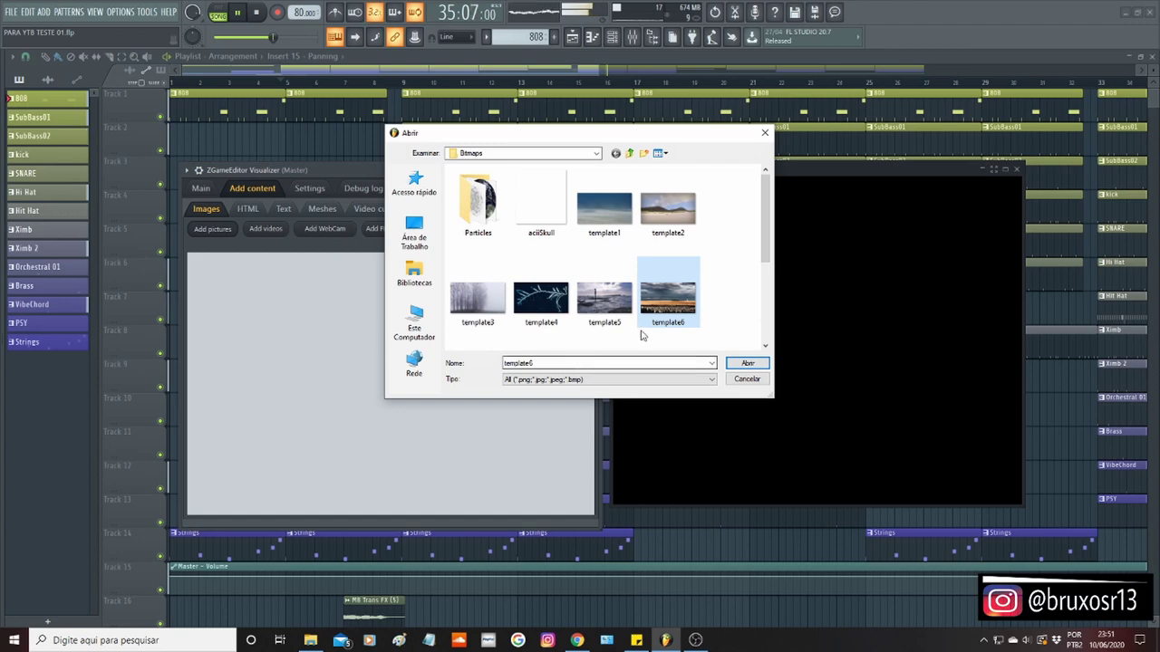
click(748, 362)
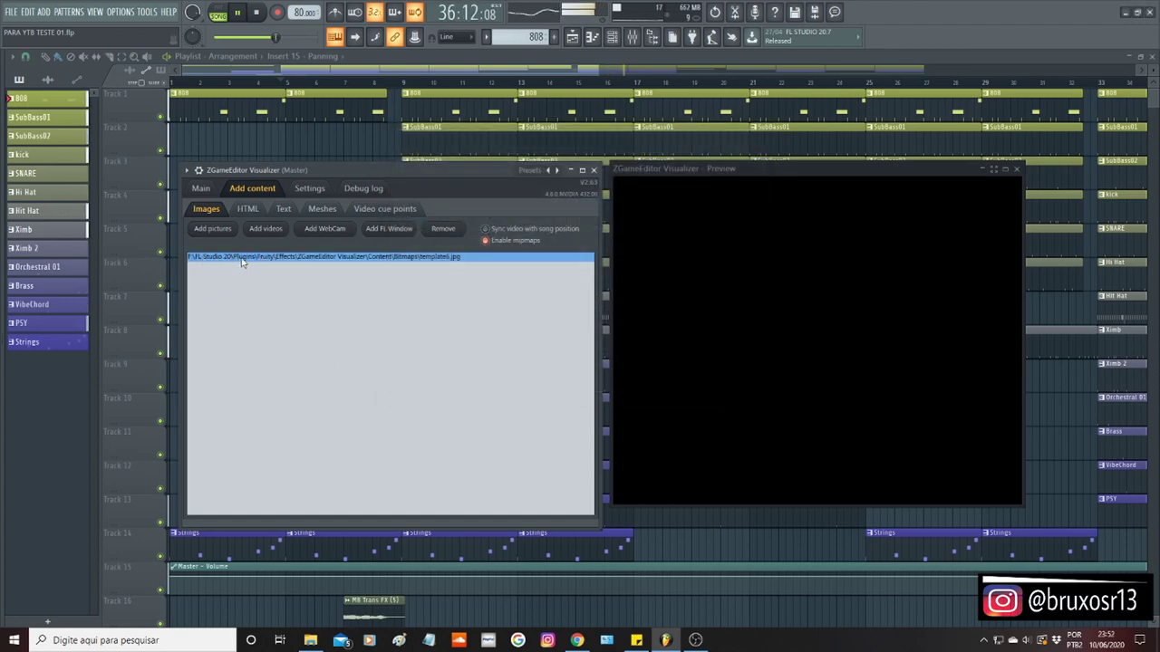
Assign the Image effect to layer A and set its image source to template6.jpg.
click(202, 188)
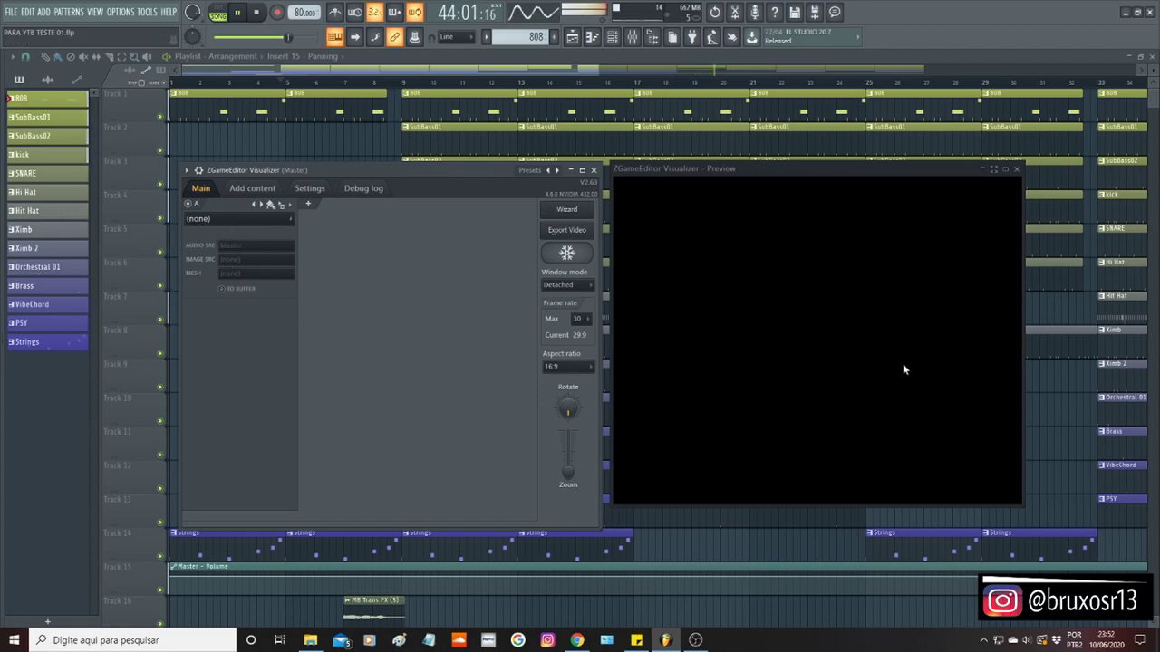
click(268, 226)
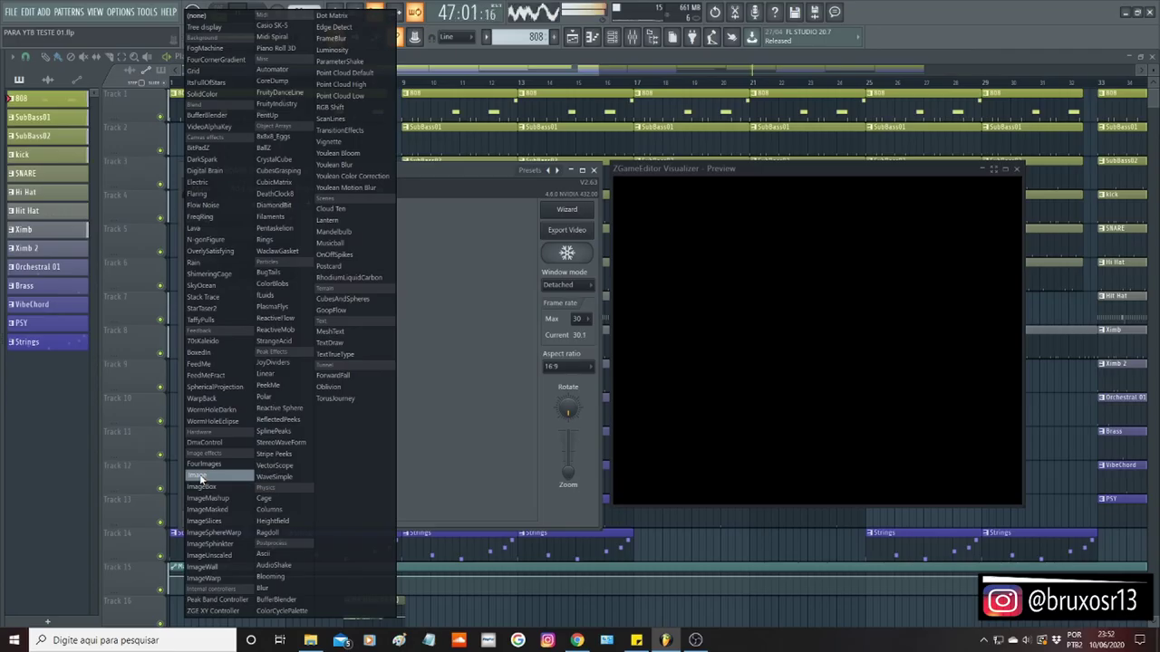
click(50, 448)
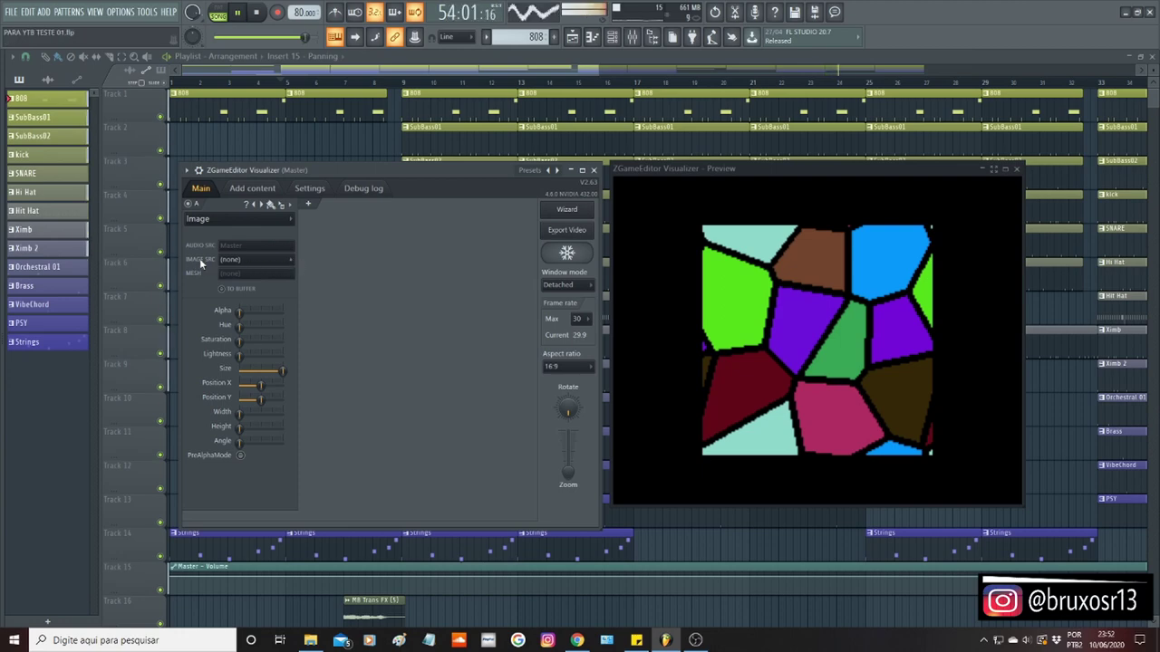
click(293, 262)
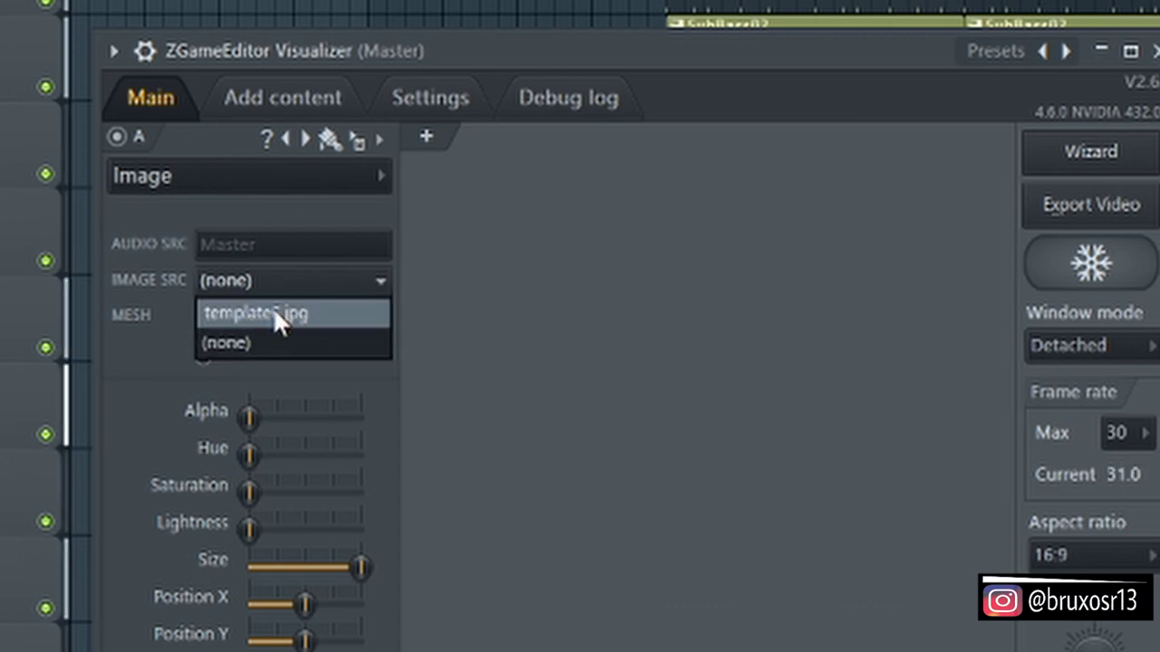
click(247, 312)
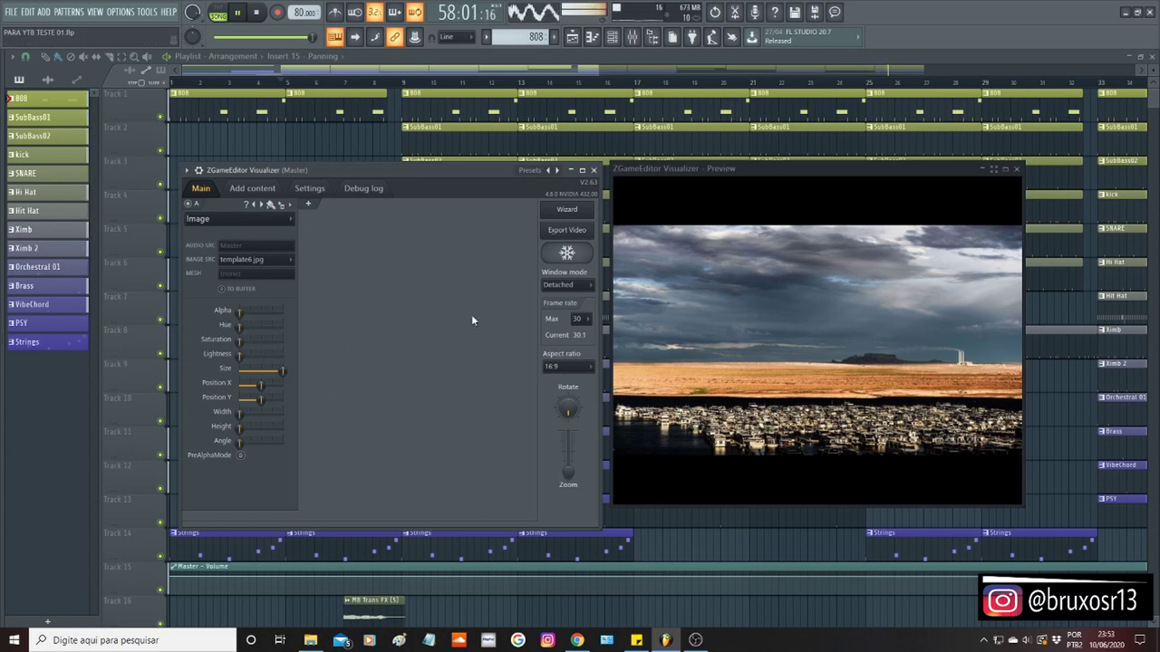
Try a Size of 78% and a shifted Position Y on the Image layer, and restore both parameters.
drag(285, 375, 271, 371)
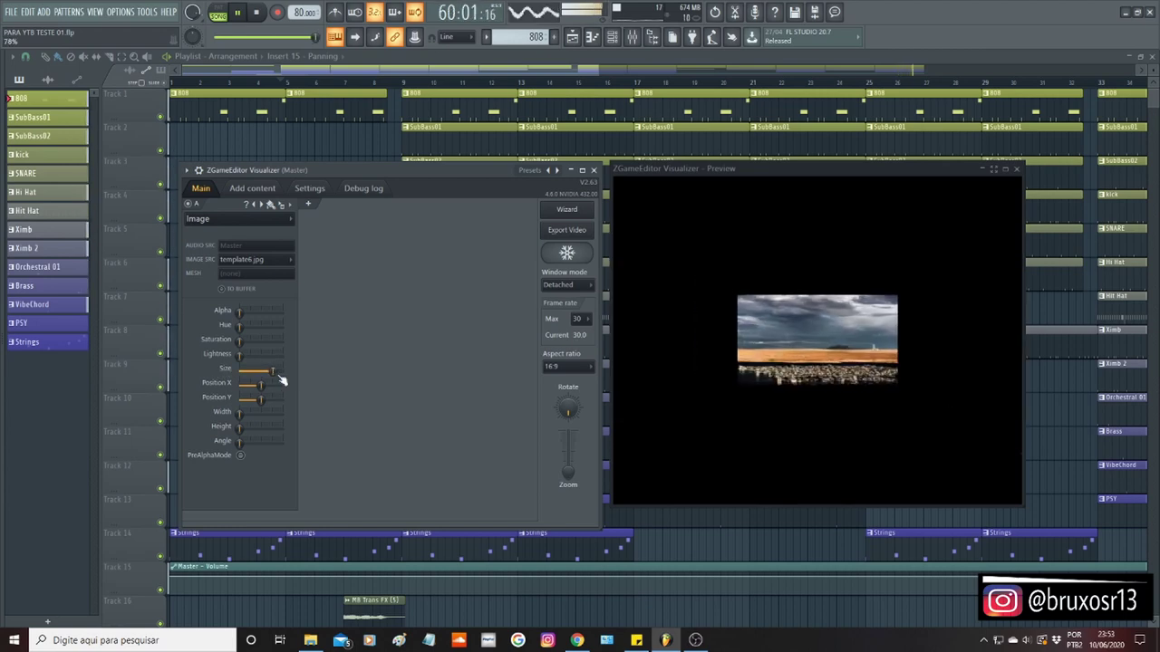
mouse_move(280, 377)
mouse_down()
mouse_move(269, 373)
mouse_move(286, 378)
mouse_up()
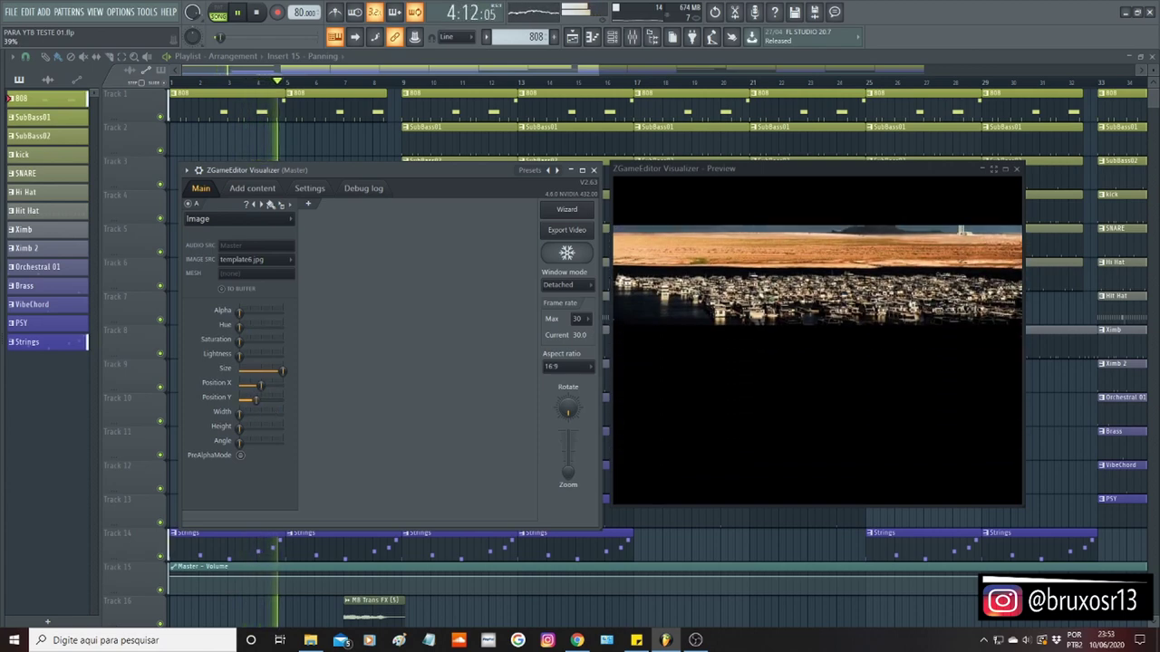
right_click(263, 405)
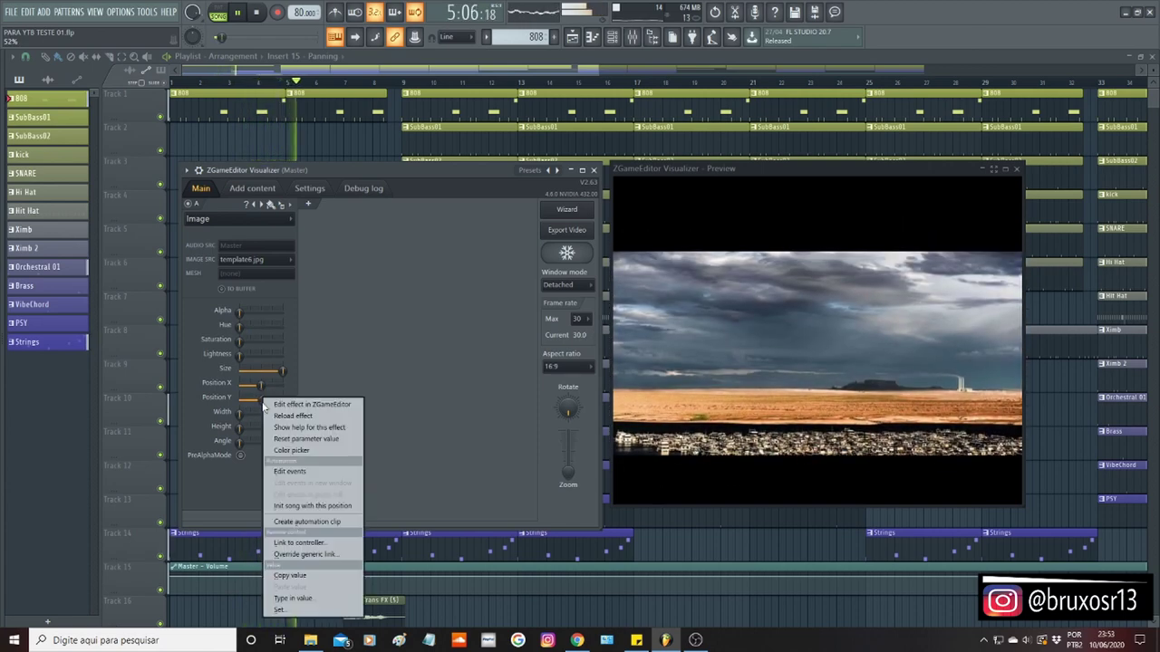
click(308, 438)
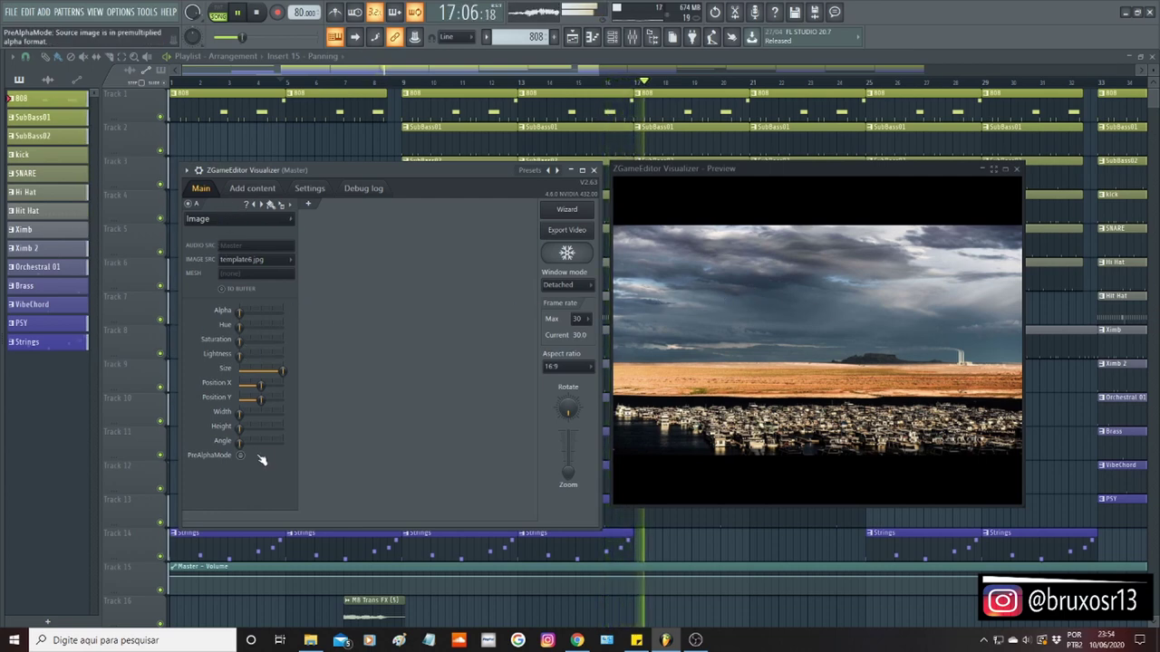
Add layer B to the visualizer and assign it the AudioShake effect.
click(309, 206)
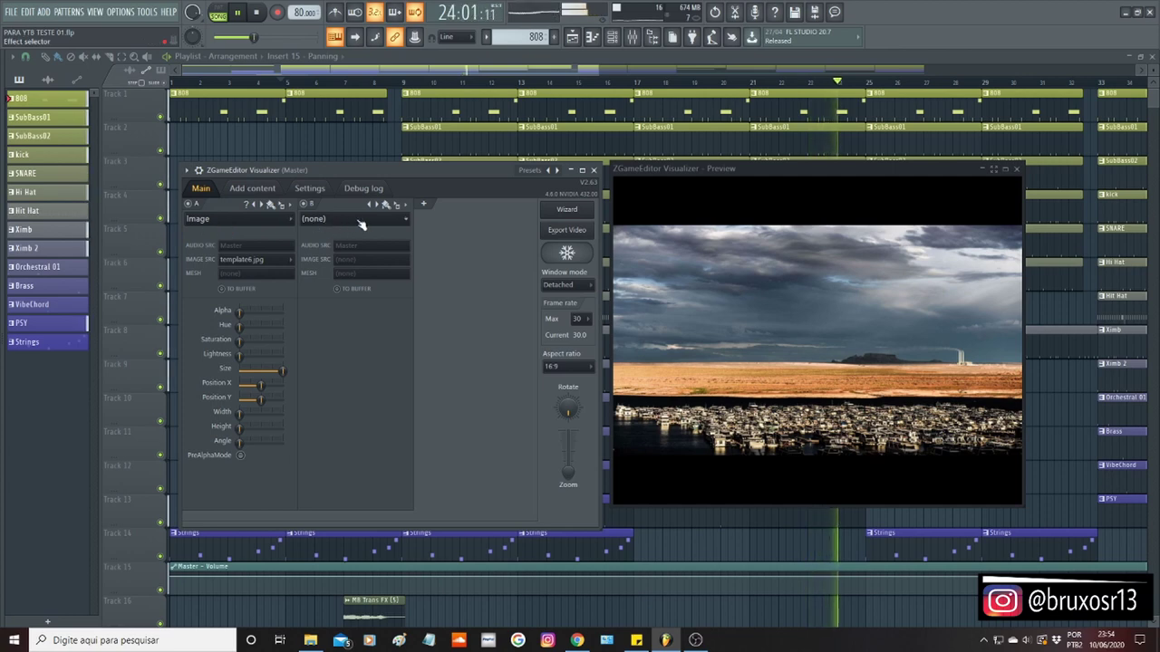
click(404, 225)
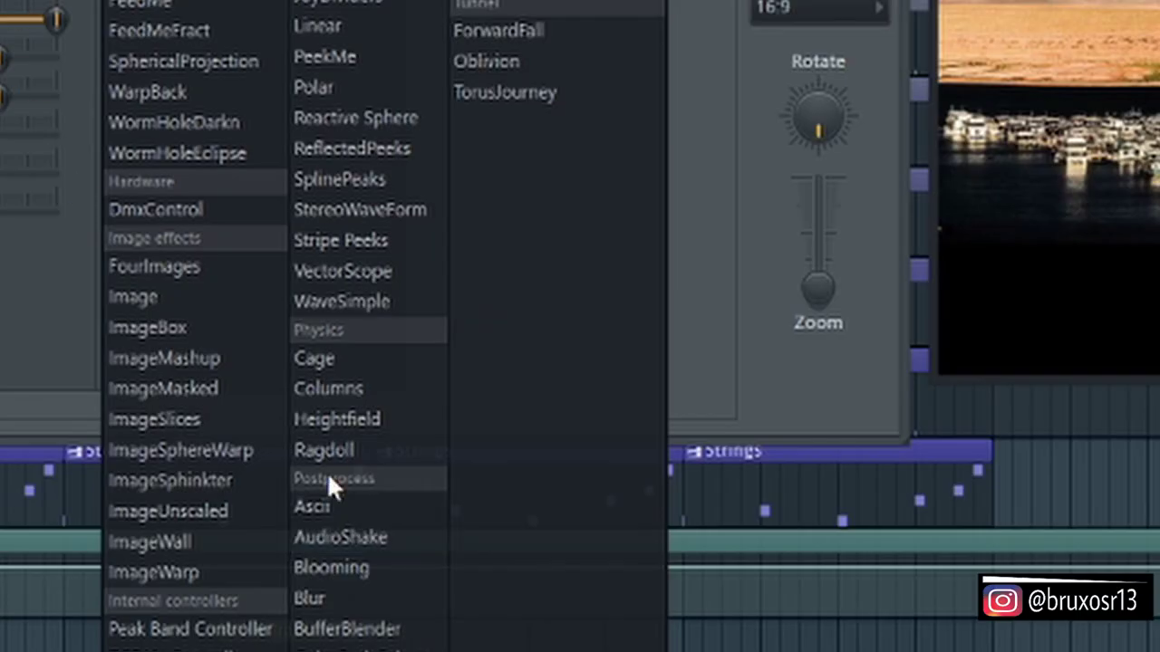
click(388, 566)
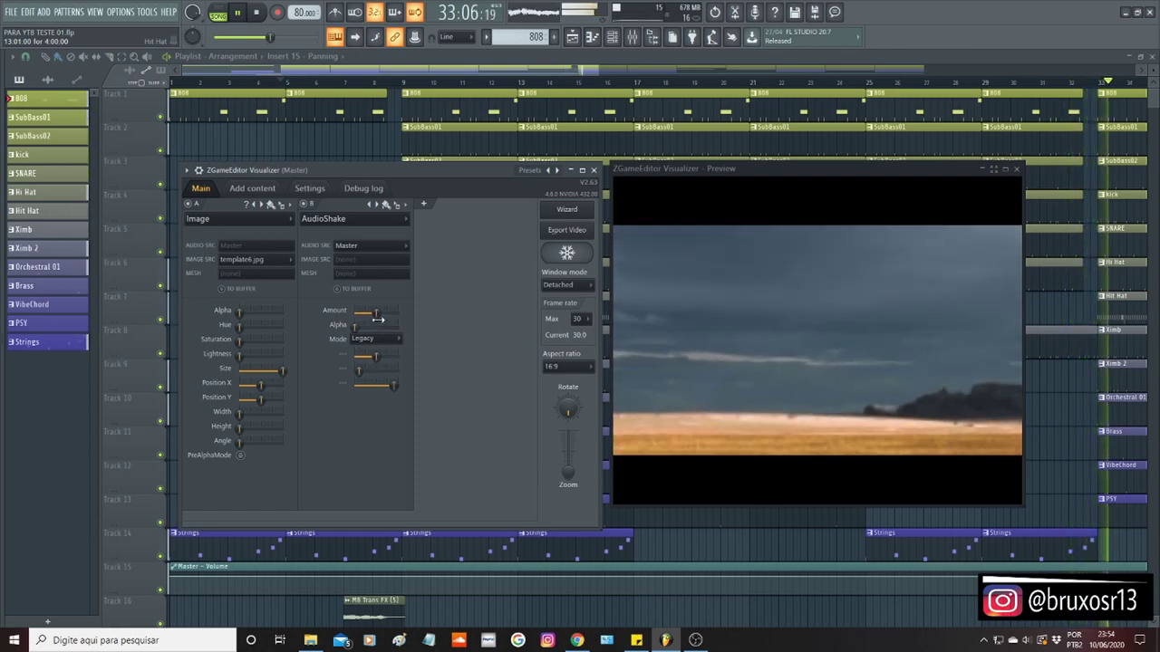
Lower AudioShake's Amount, raise its Alpha slightly, set the first unlabelled parameter to 36% and reduce the last one to about the middle.
drag(376, 311, 364, 310)
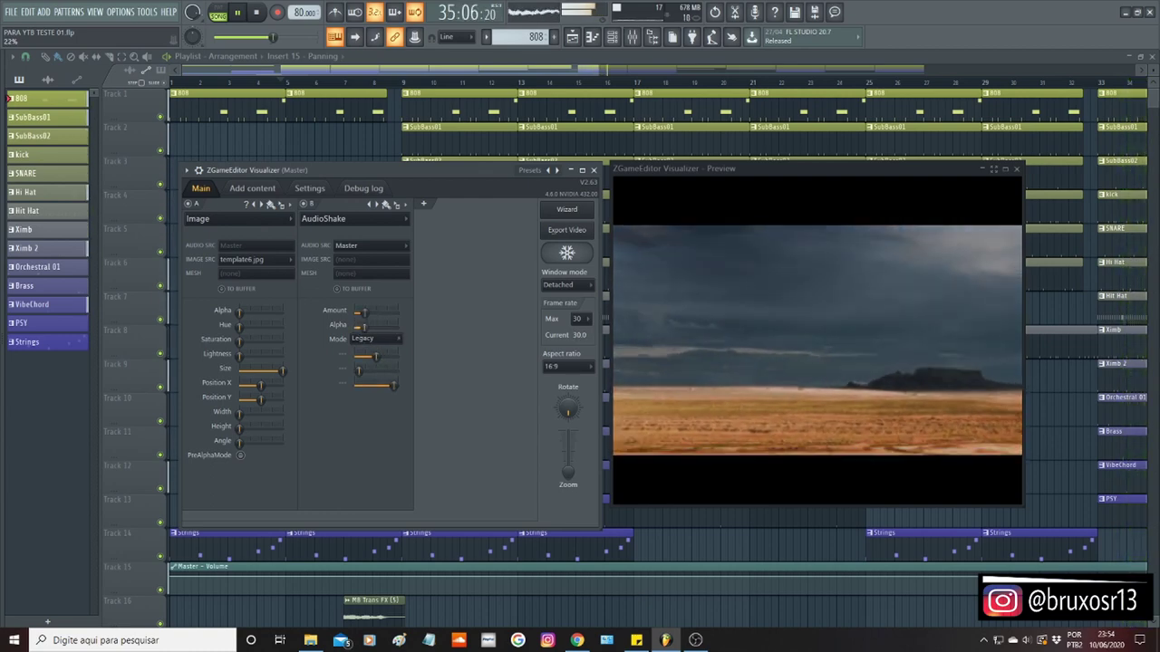
drag(357, 326, 371, 359)
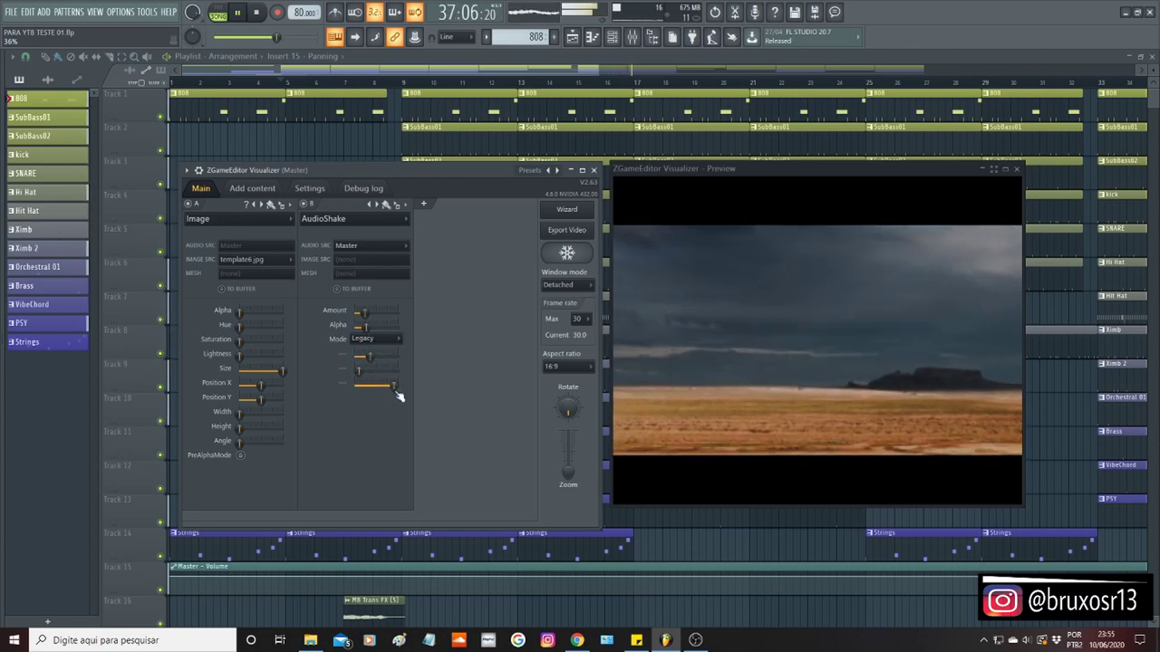
drag(396, 391, 387, 387)
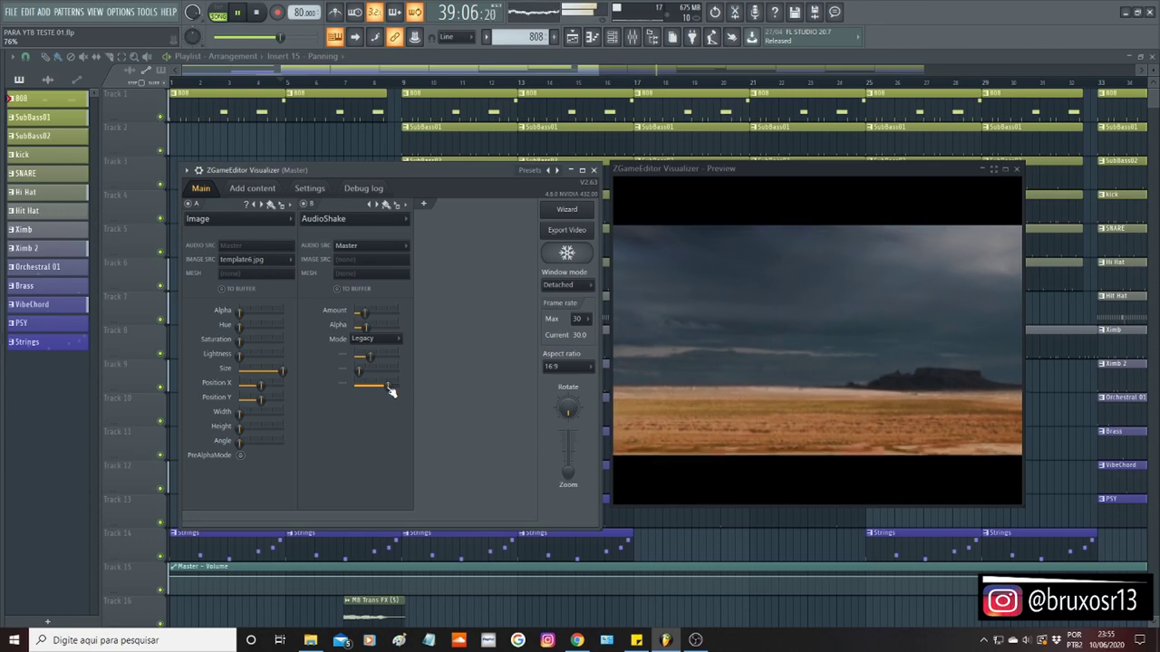
drag(391, 392, 376, 388)
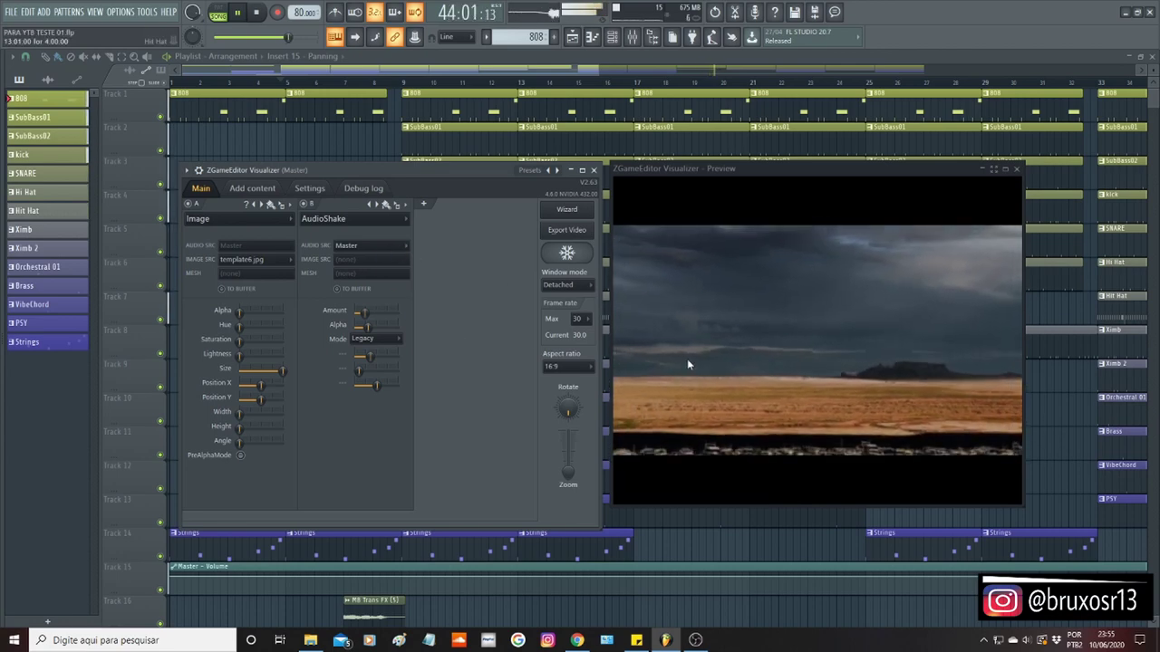
Try 808, Hi Hat and Hit Hat as AudioShake's audio source, and return it to Master.
click(344, 244)
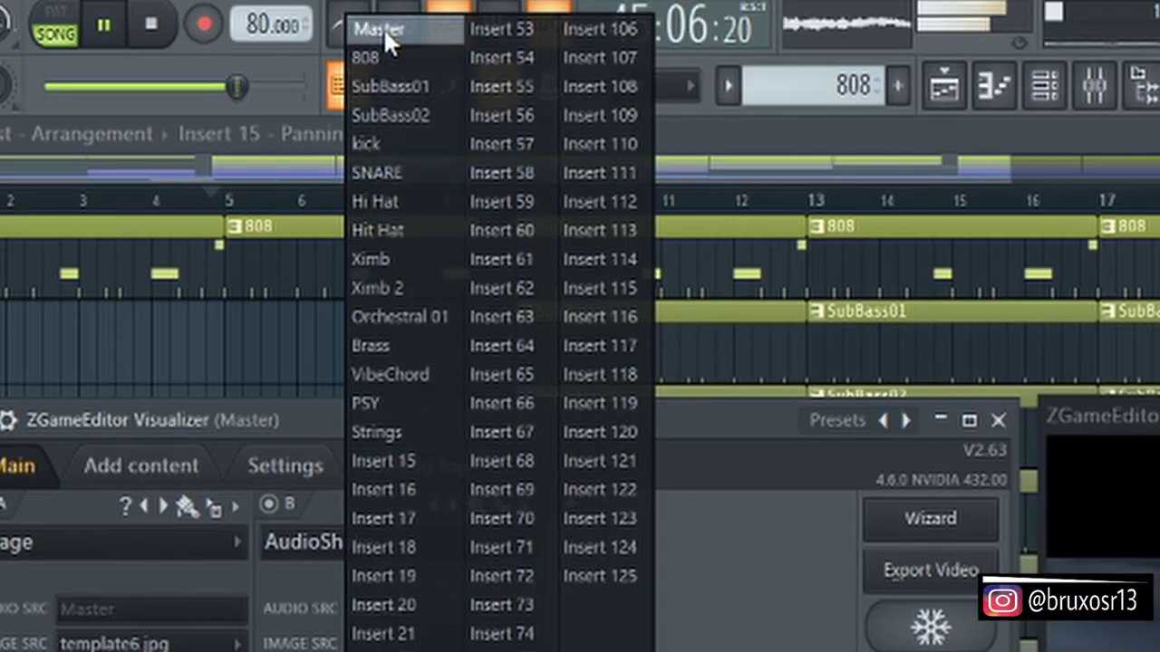
click(379, 56)
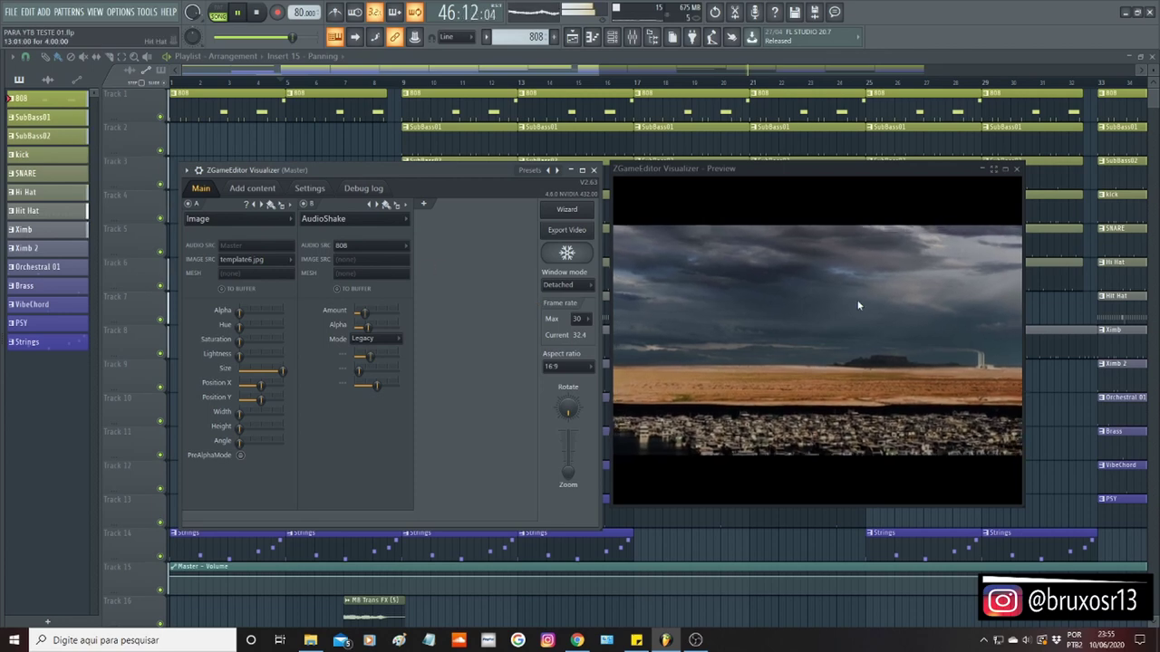
click(399, 246)
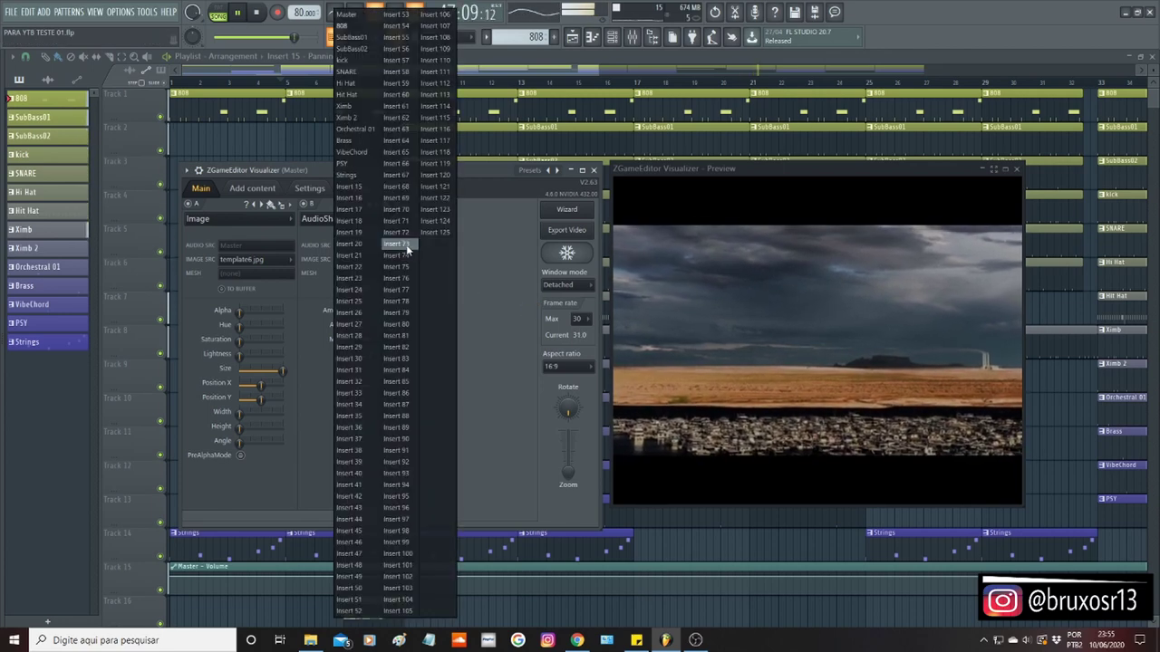
click(352, 84)
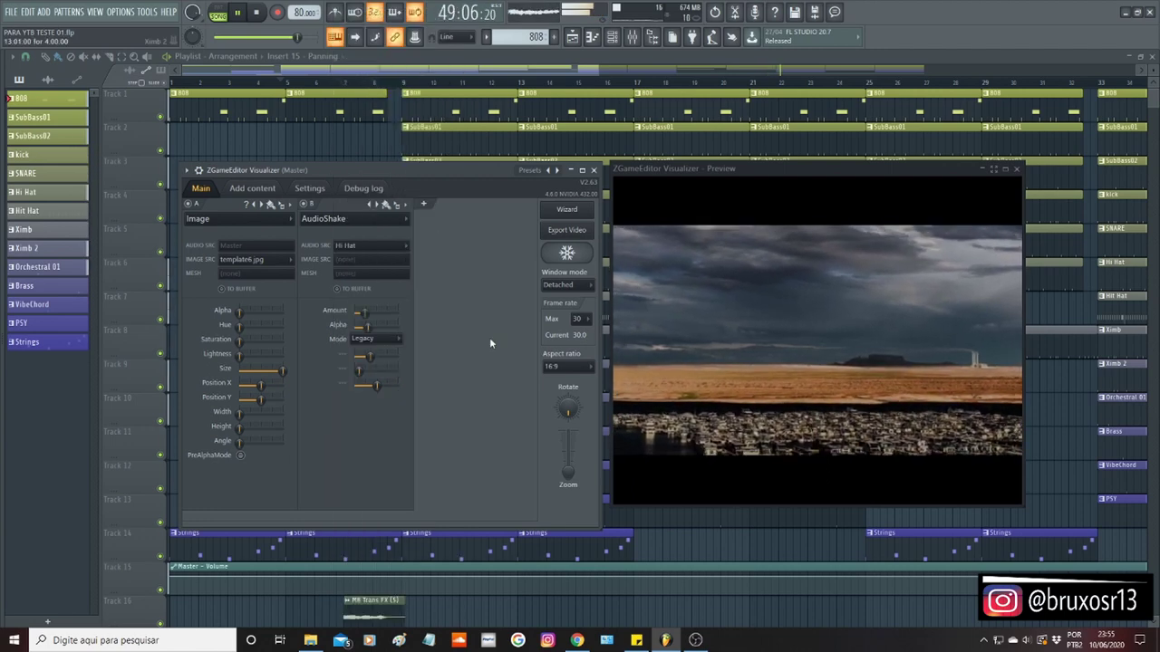
click(405, 245)
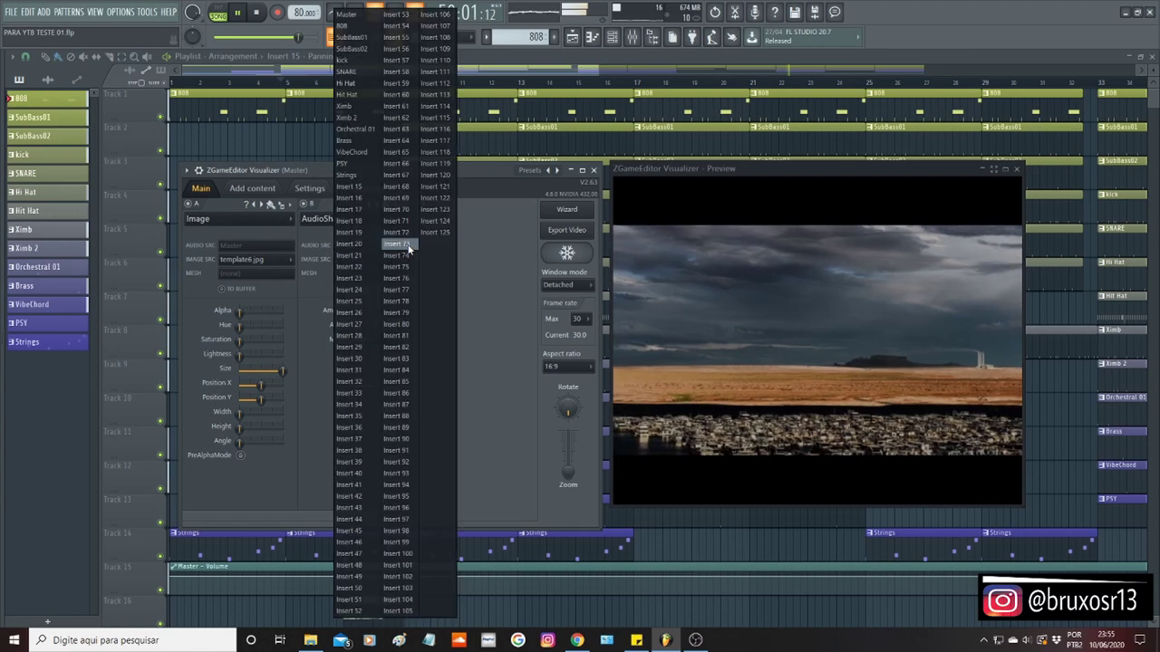
click(355, 95)
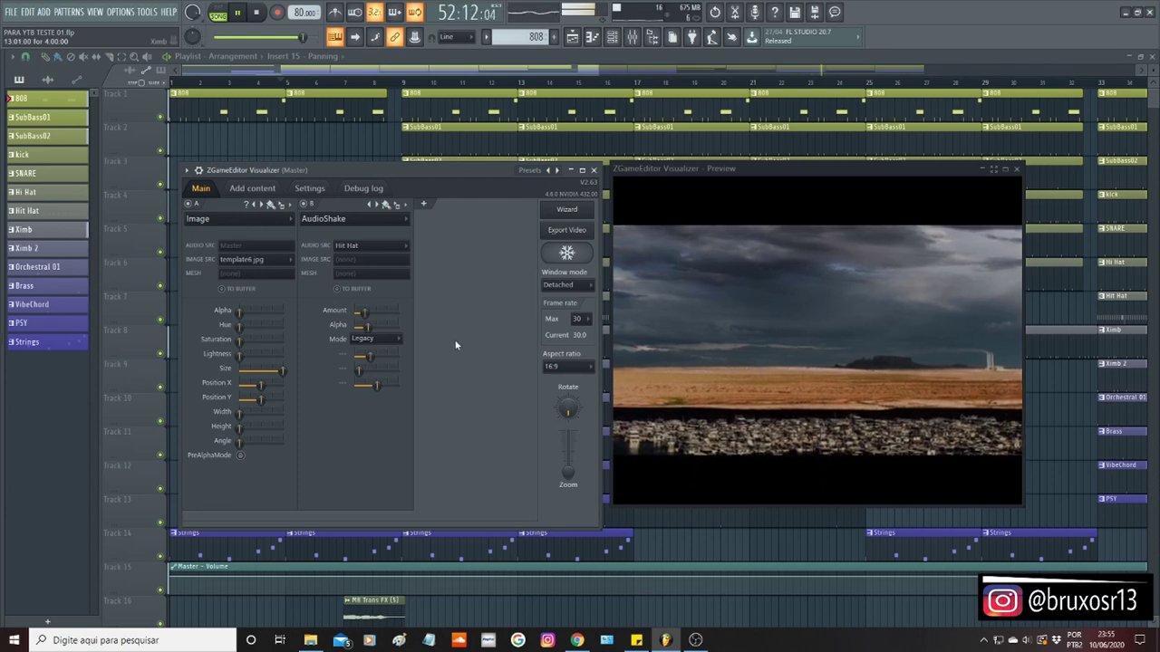
click(406, 246)
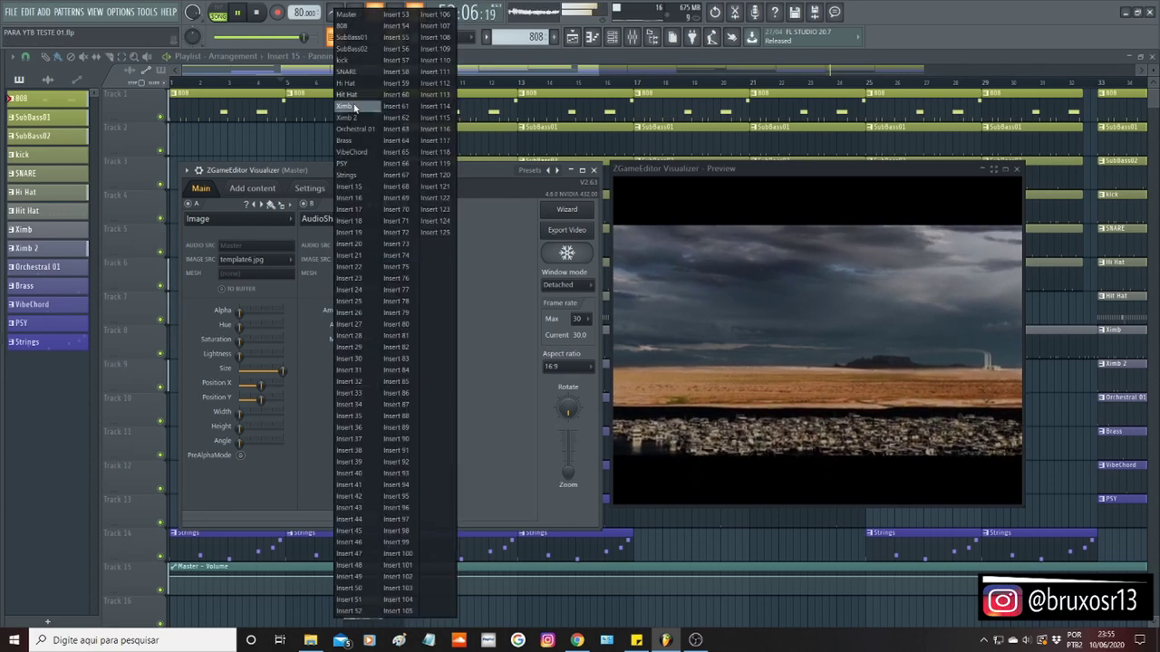
click(346, 15)
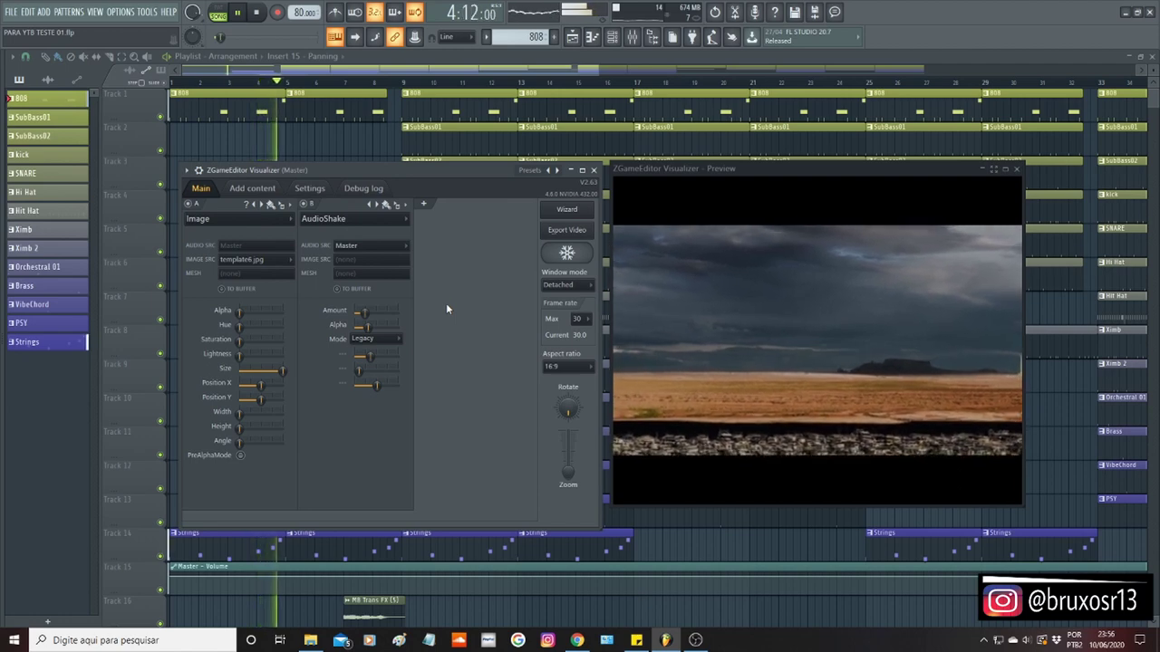
click(407, 222)
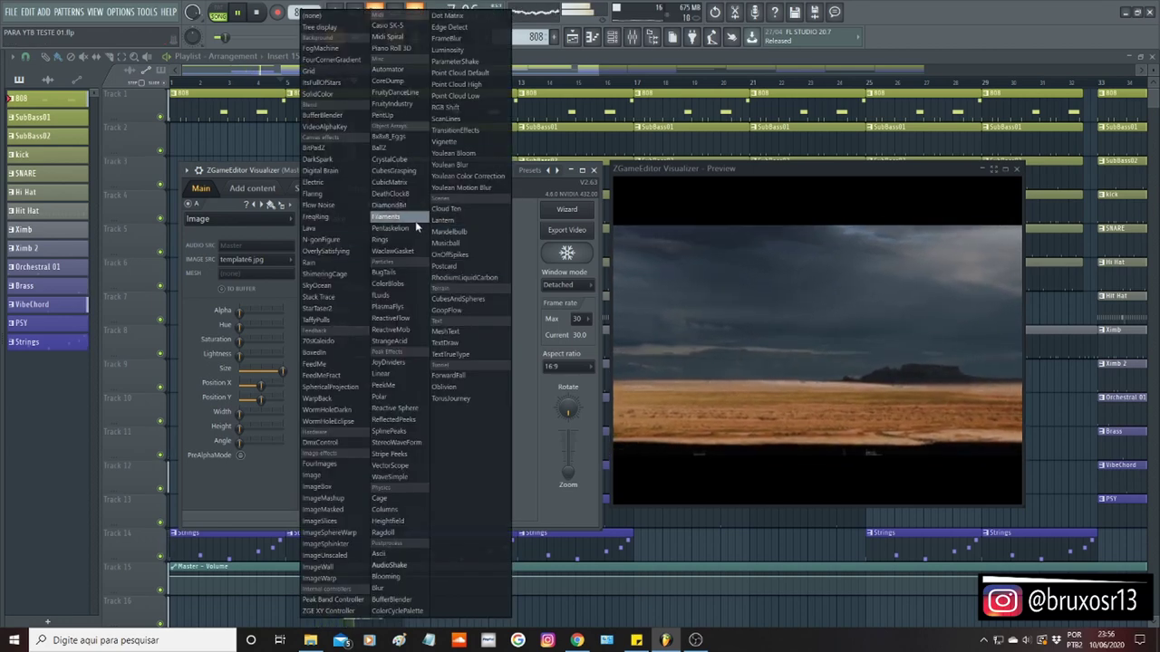
click(524, 253)
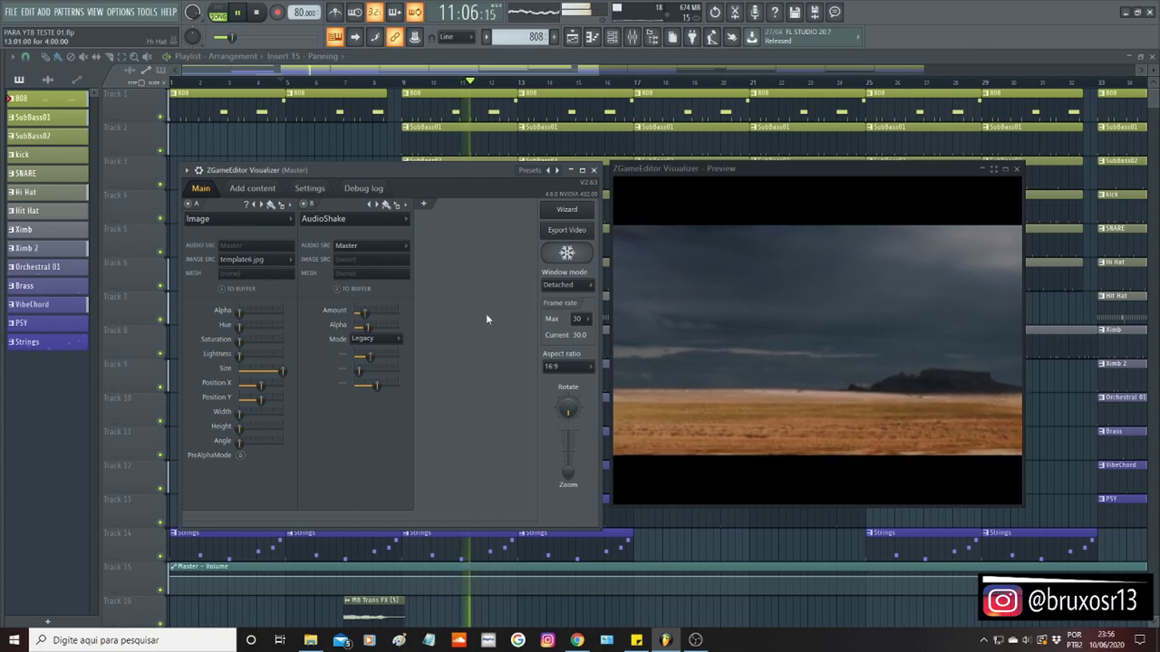
Add layer C to the visualizer and assign it the ItsFullOfStars effect.
click(426, 204)
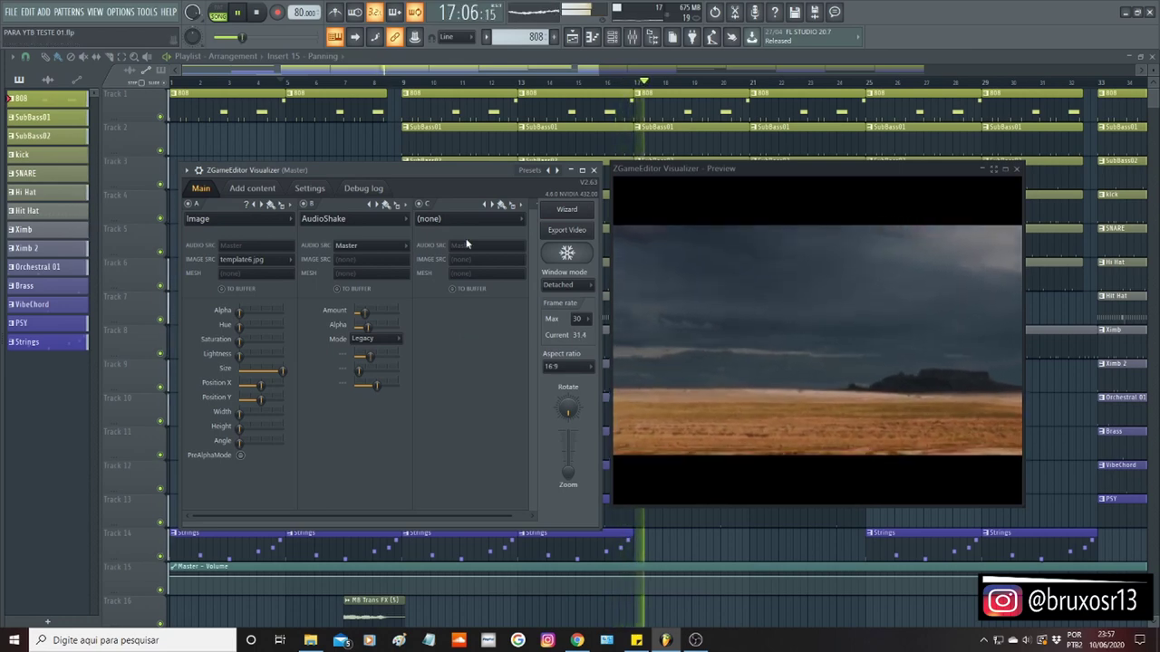
click(523, 223)
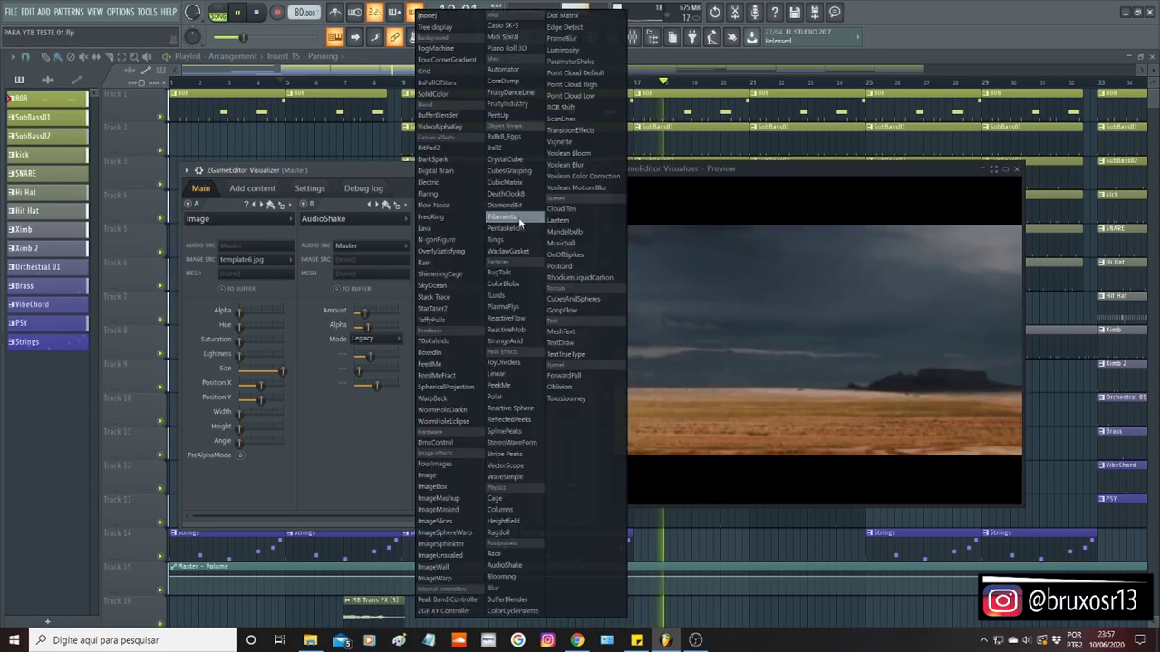
click(441, 84)
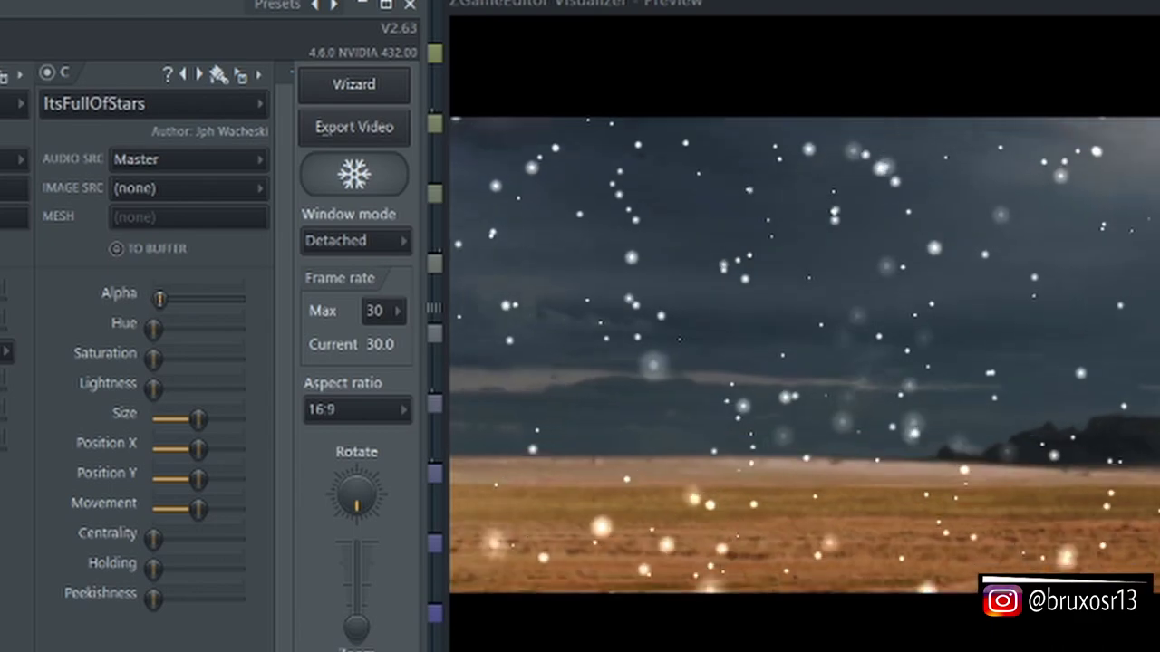
Try different Alpha, Hue and Peekishness values on ItsFullOfStars, and restore the parameters.
drag(471, 311, 501, 312)
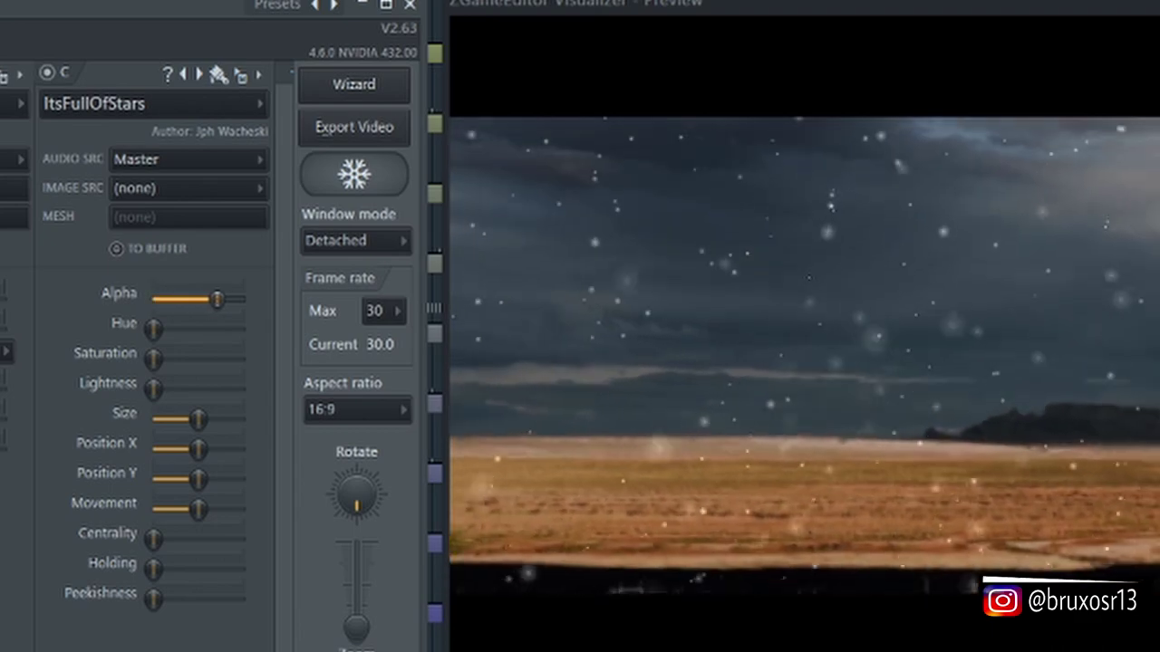
drag(216, 298, 227, 298)
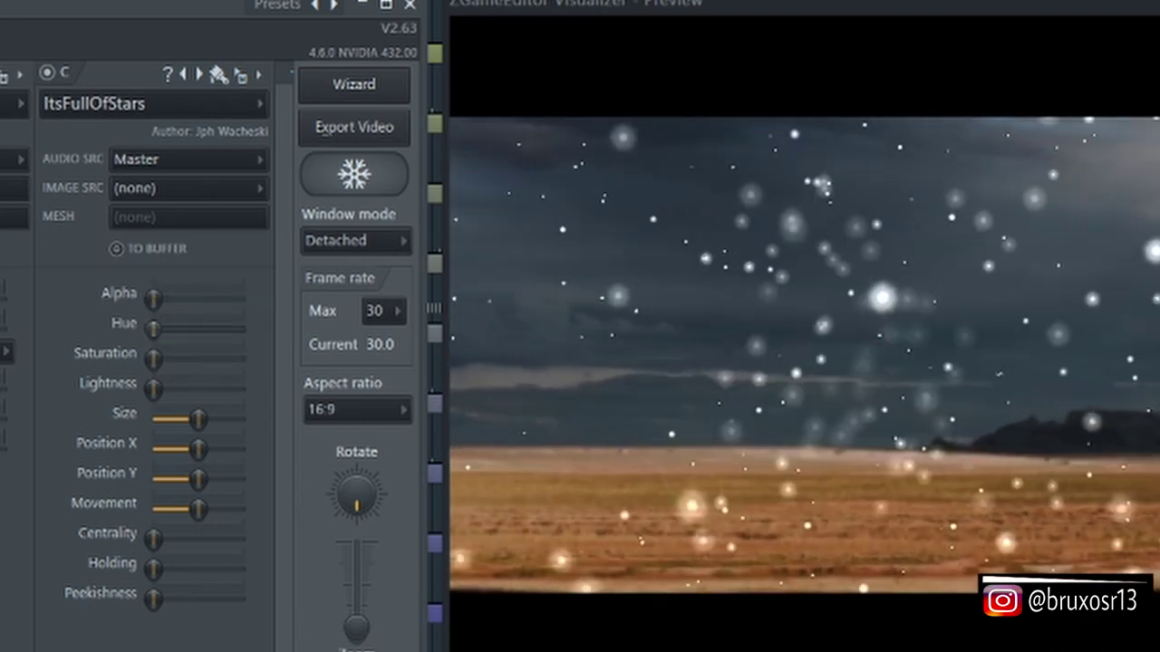
drag(152, 328, 195, 329)
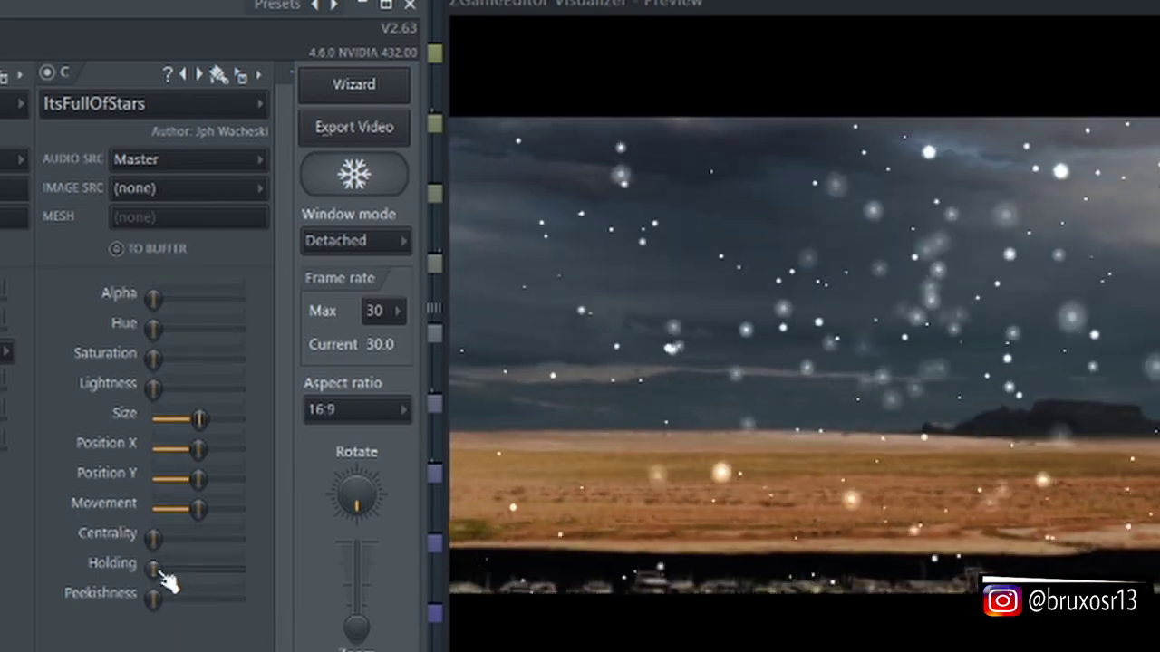
drag(153, 597, 154, 568)
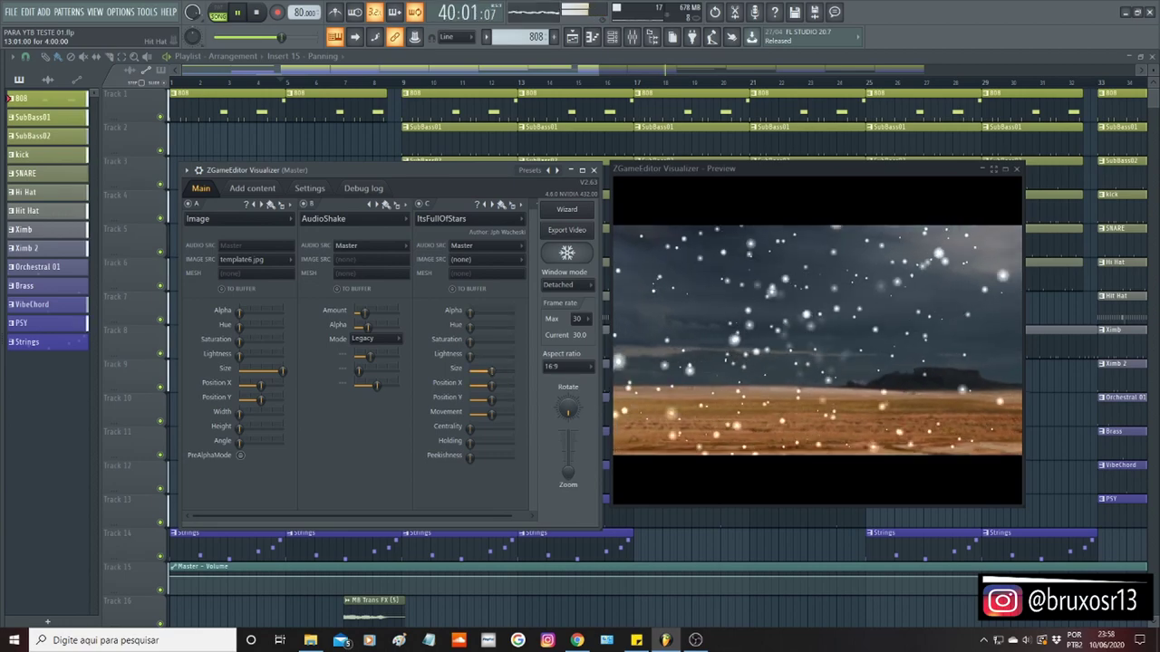
Lower ItsFullOfStars' Size, set its Position X to 28%, and raise Alpha, Hue and Lightness moderately.
drag(490, 370, 481, 370)
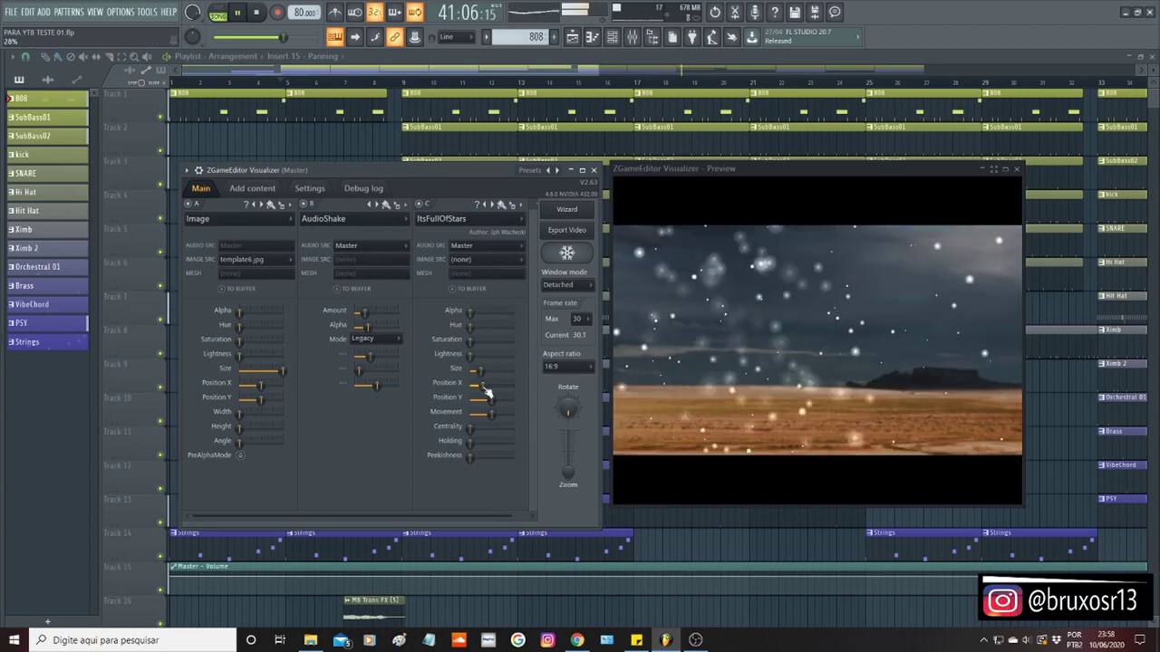
mouse_move(471, 328)
mouse_down()
mouse_move(472, 353)
mouse_move(455, 321)
mouse_move(481, 298)
mouse_move(478, 335)
mouse_up()
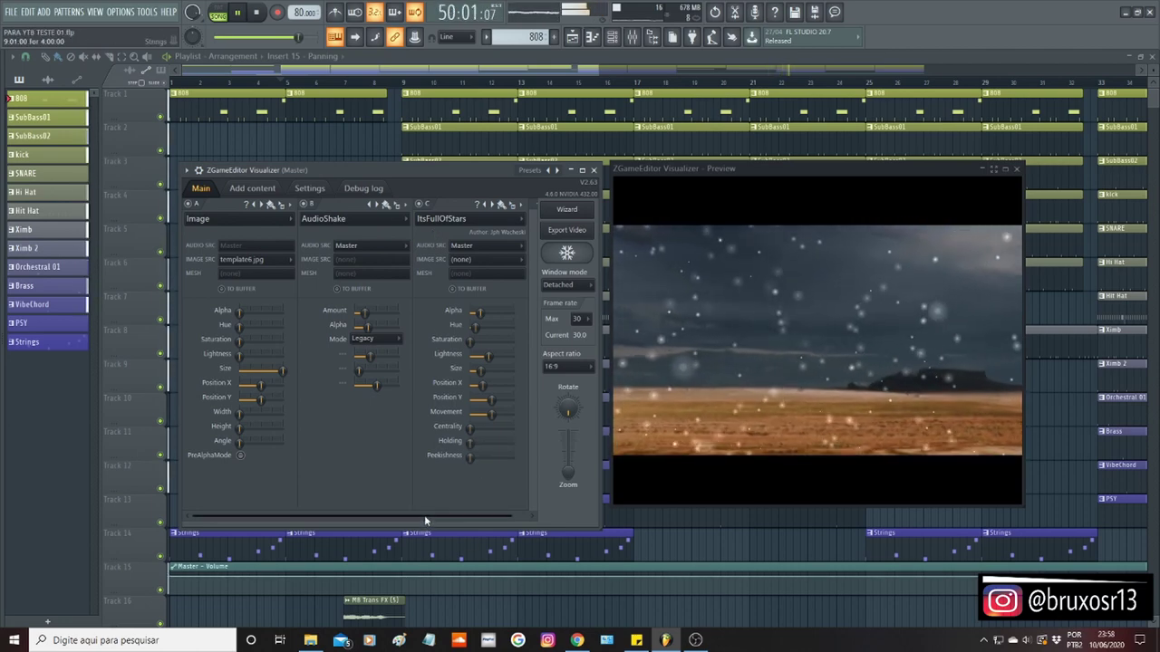
Add layer D to the visualizer and assign it the TextDraw effect.
mouse_move(424, 518)
mouse_down()
mouse_move(454, 516)
mouse_move(441, 516)
mouse_up()
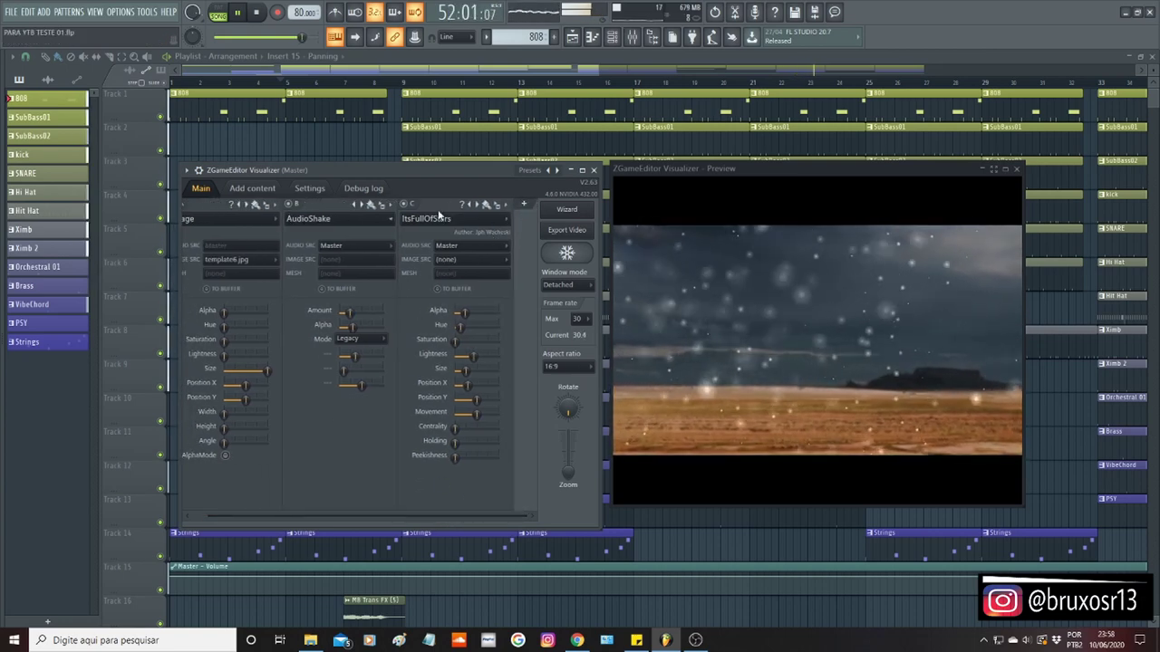
click(528, 206)
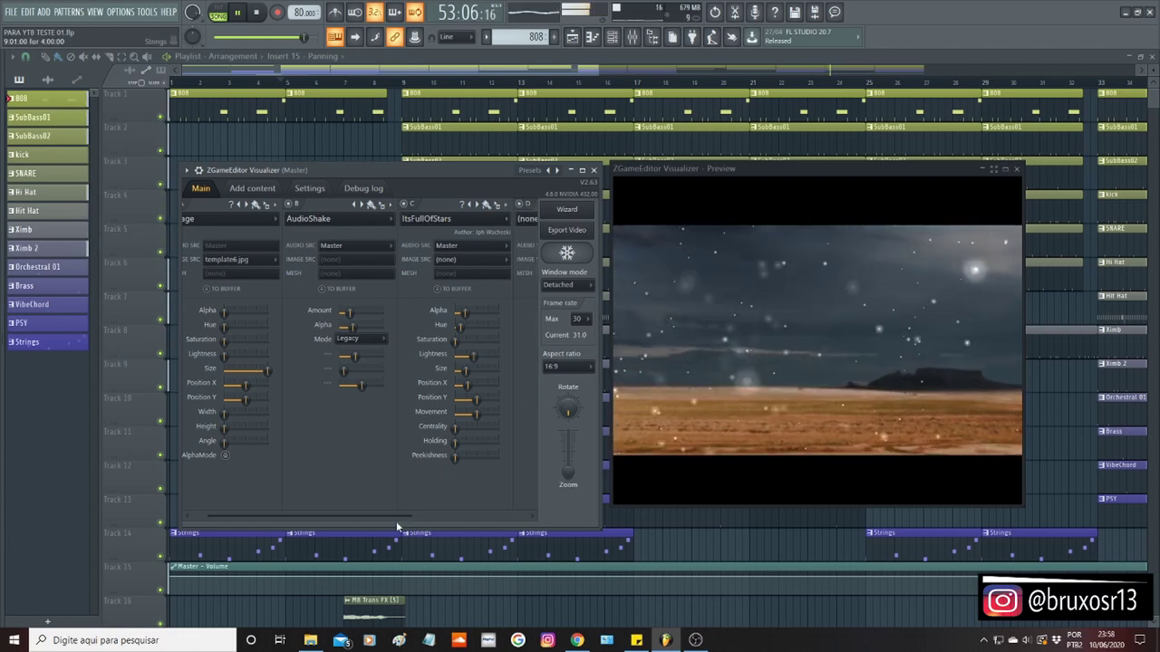
drag(396, 519, 525, 519)
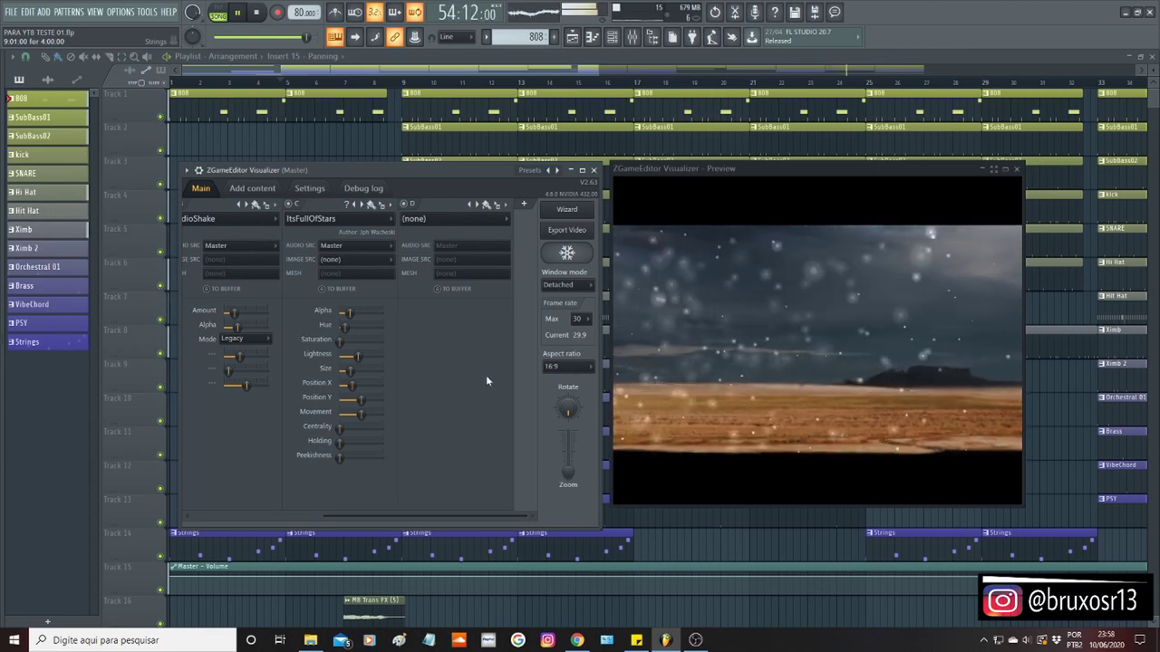
click(463, 223)
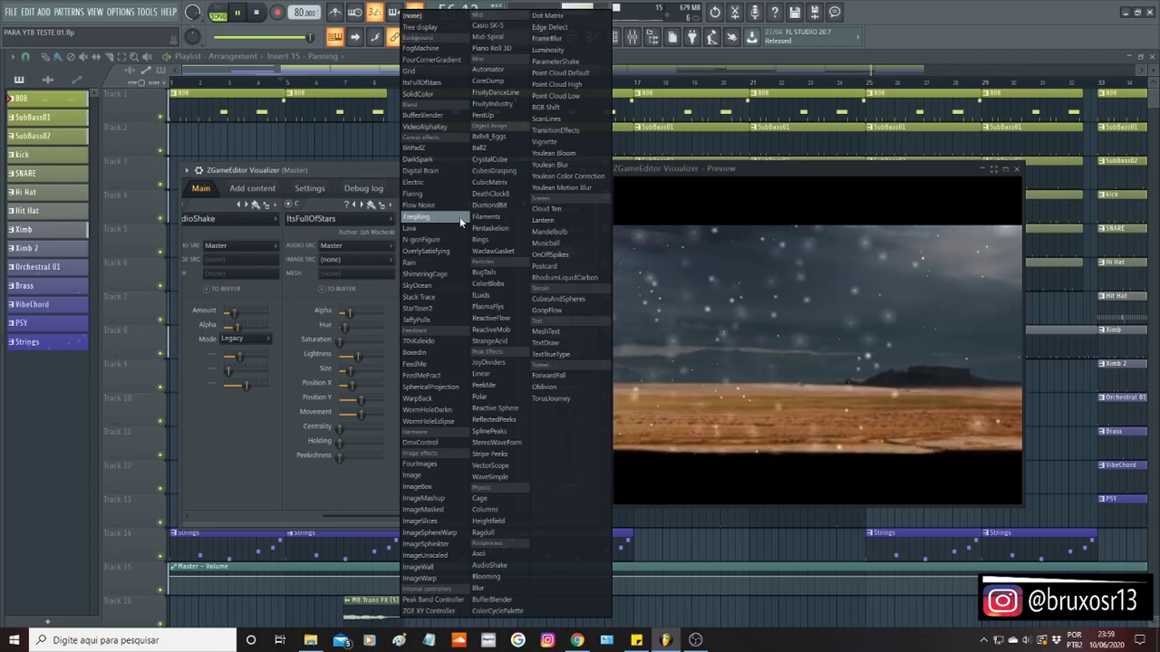
key(t)
key(t)
key(t)
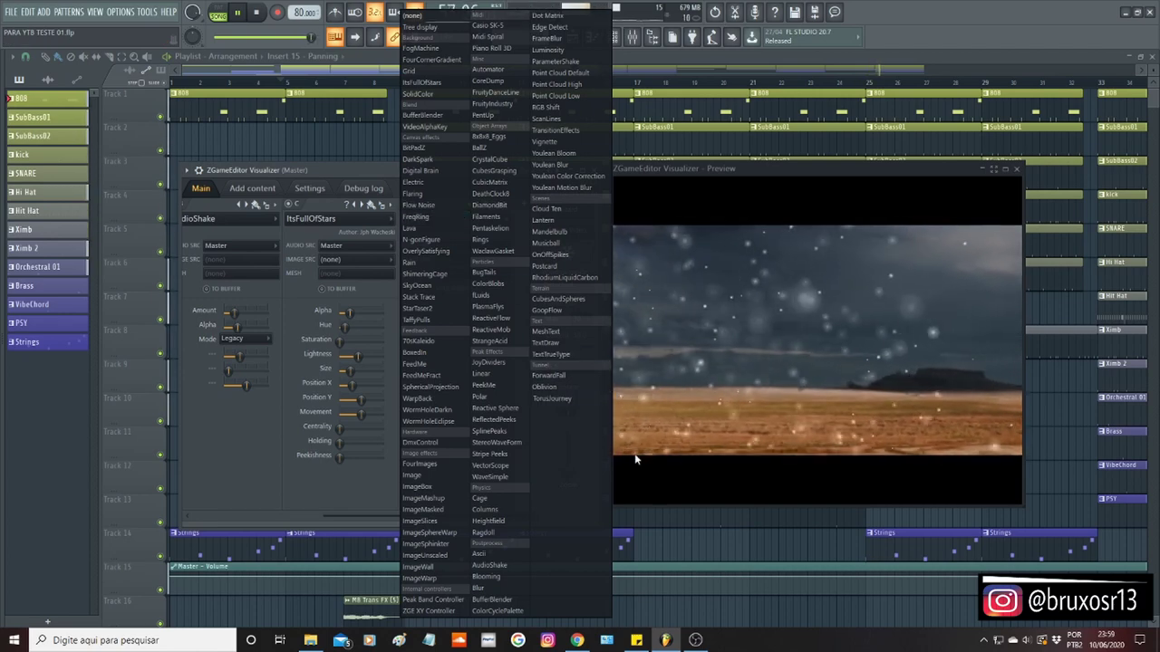
key(t)
key(t)
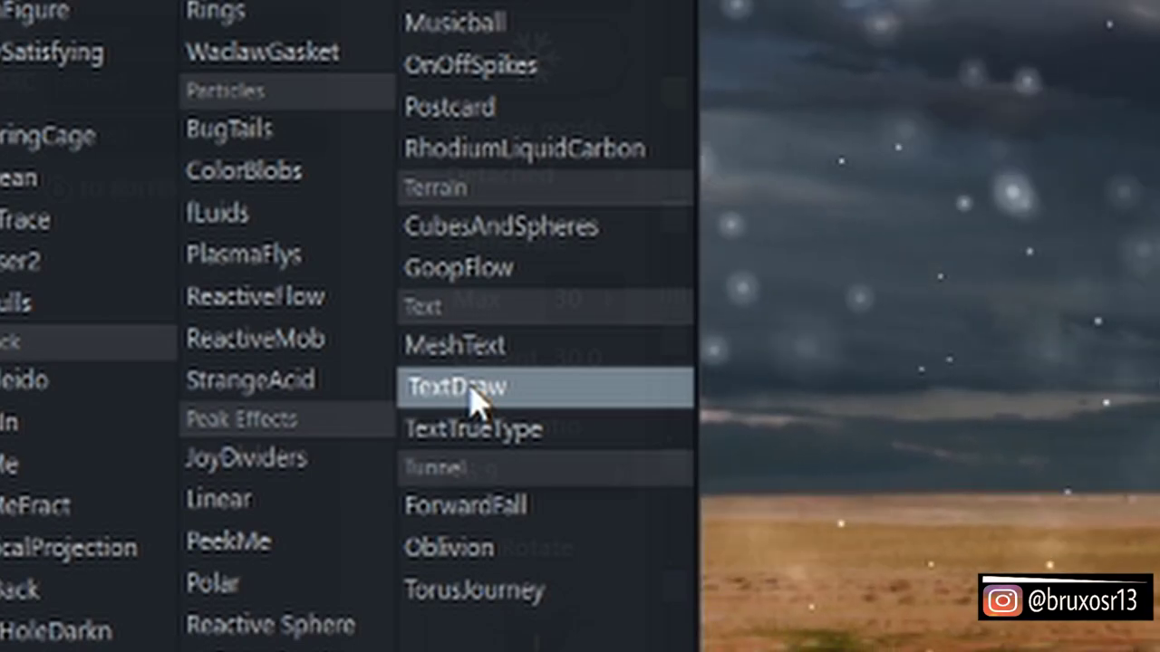
click(408, 390)
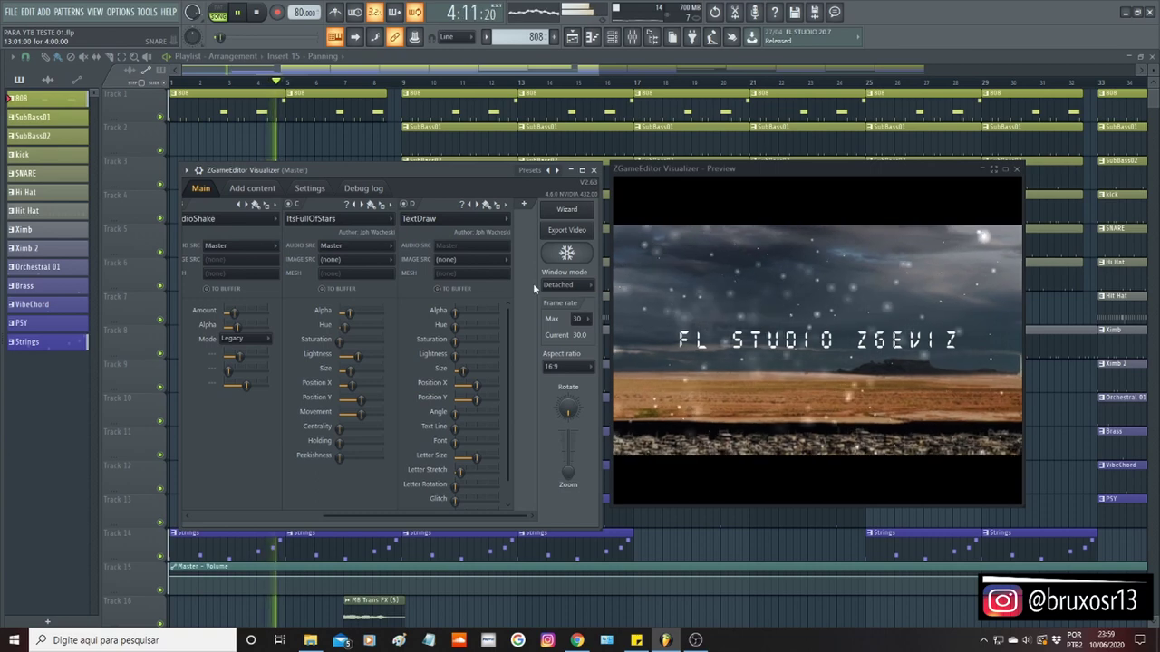
Enter "TUTORIAL ZGAME EDITOR VISUALIZER" as the text content for the text effects.
click(248, 190)
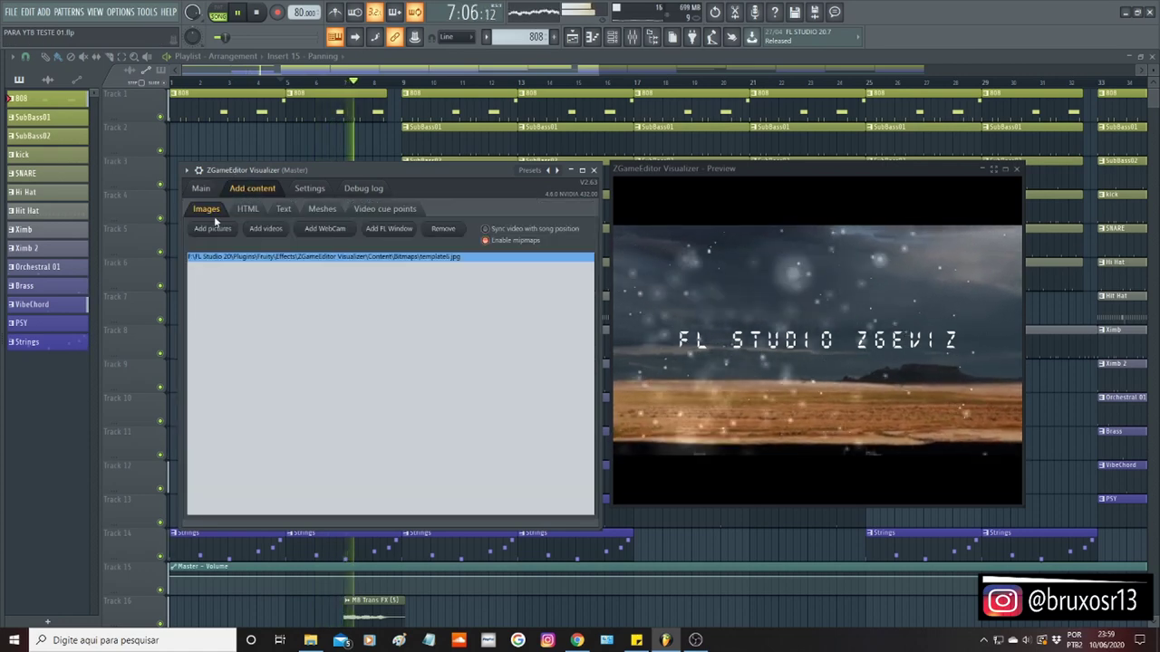
click(284, 210)
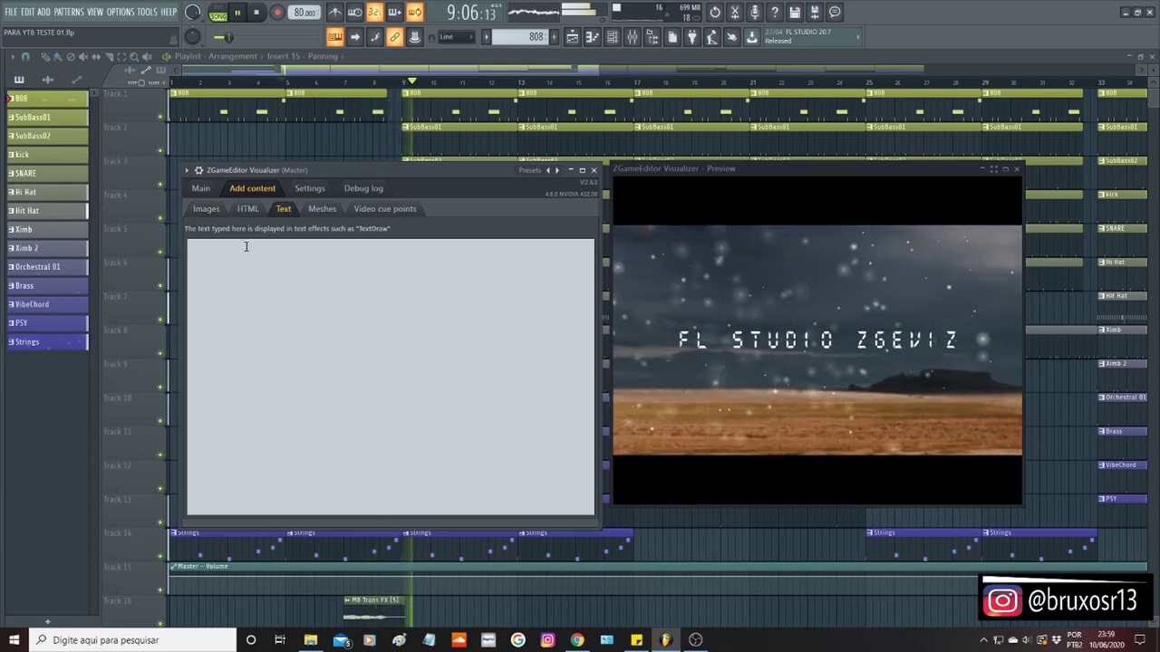
click(367, 293)
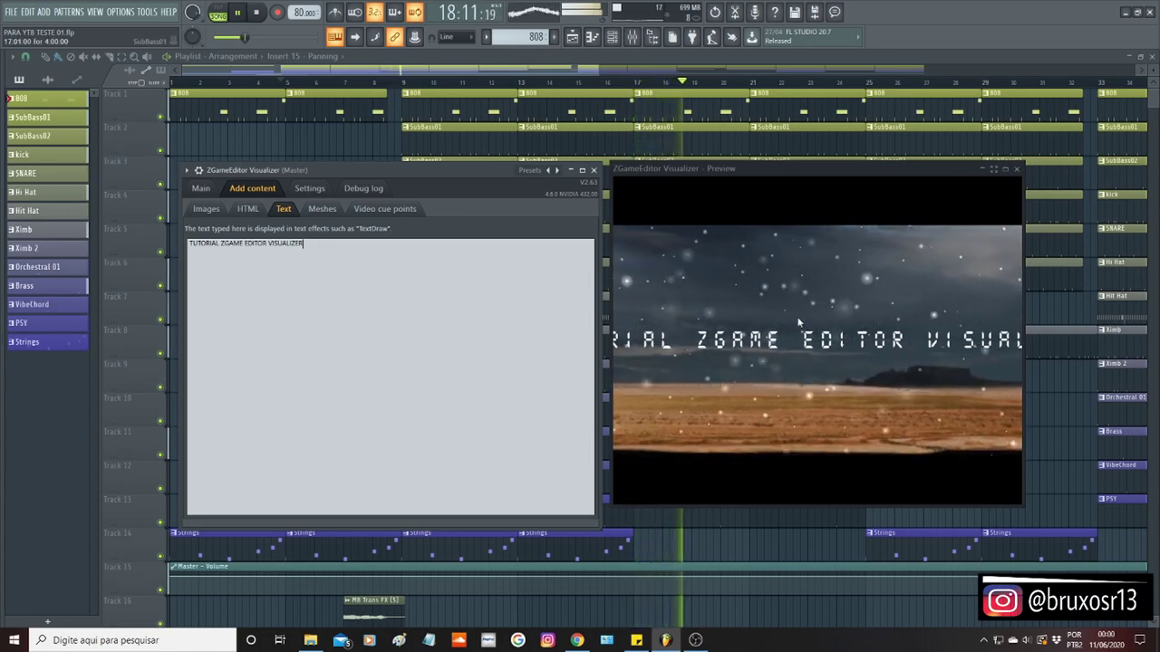
Reduce TextDraw's Size, raise its Position Y, Letter Size and Glitch, and apply black as its colour.
click(201, 190)
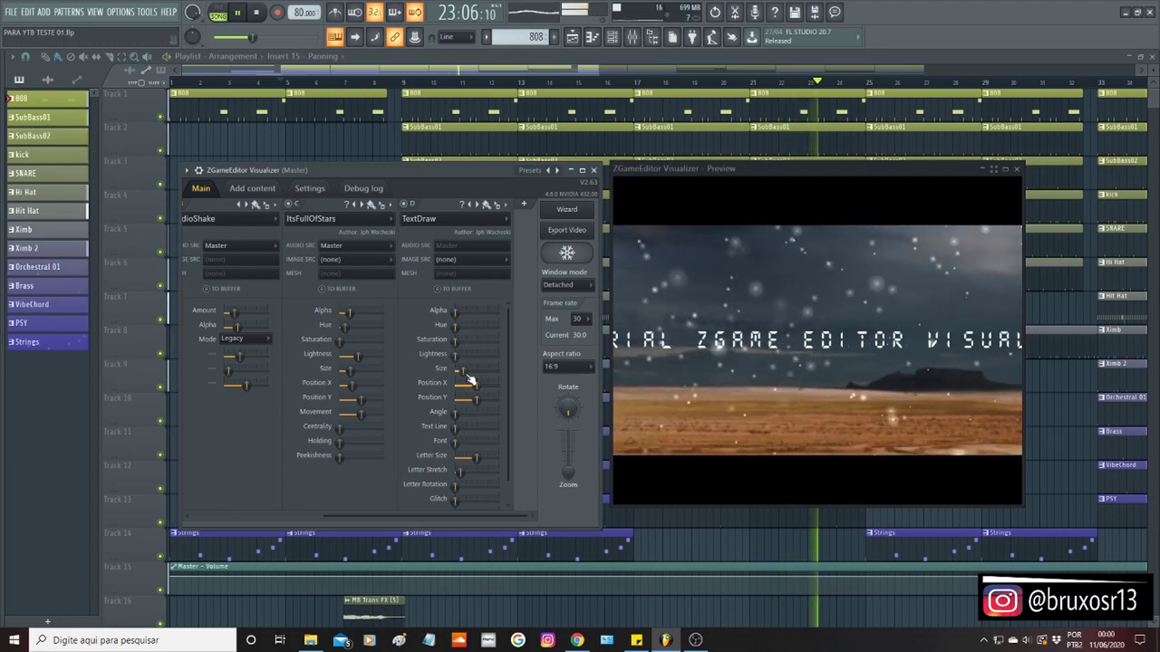
mouse_move(464, 371)
mouse_down()
mouse_move(483, 371)
mouse_move(460, 370)
mouse_up()
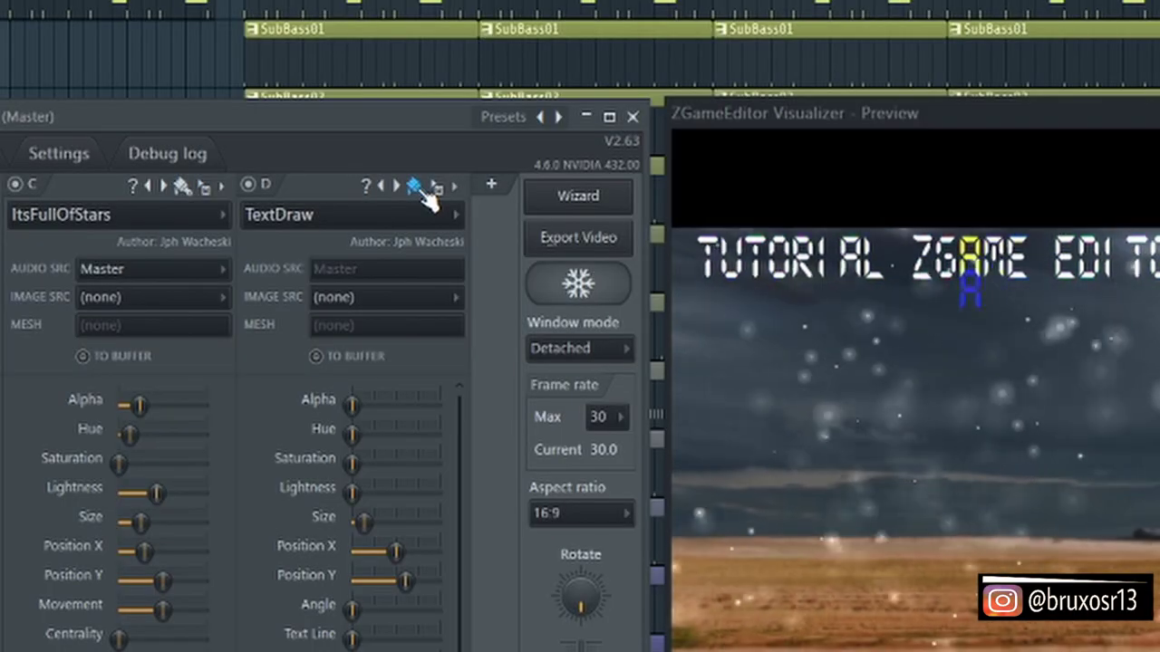
click(414, 186)
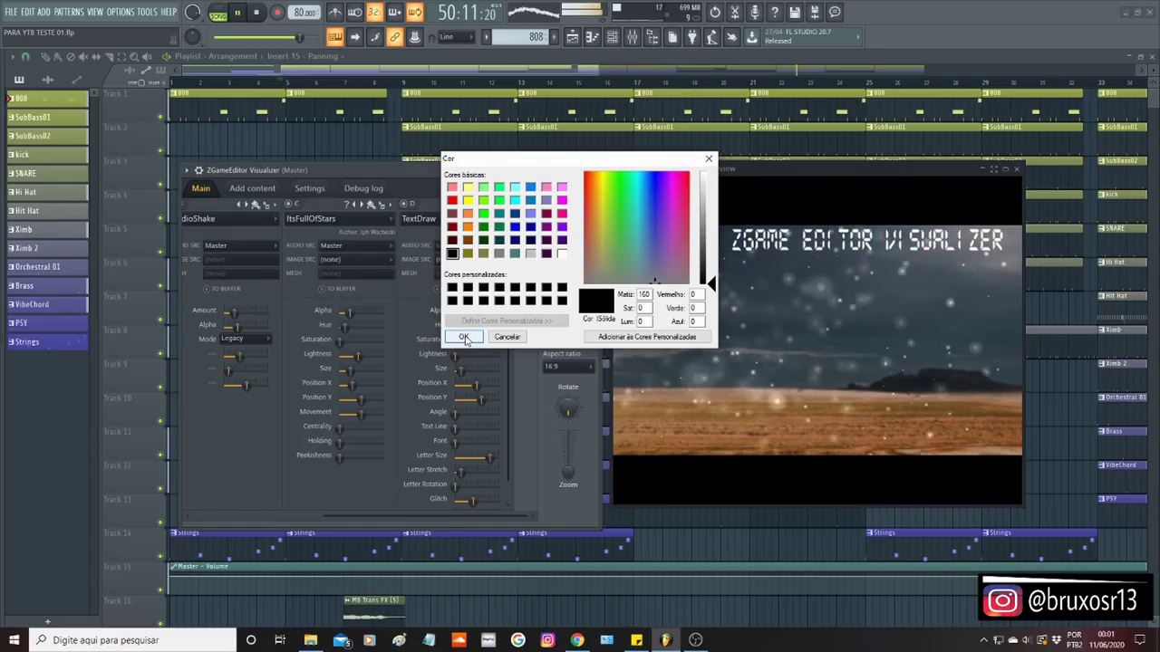
click(463, 337)
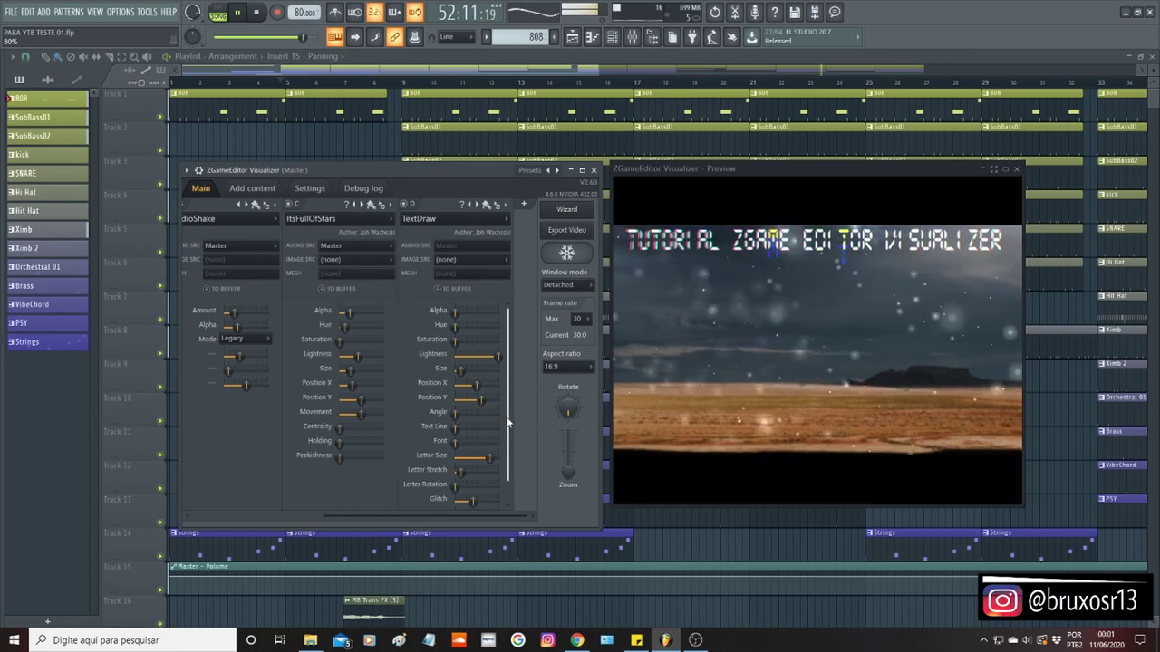
drag(507, 422, 511, 478)
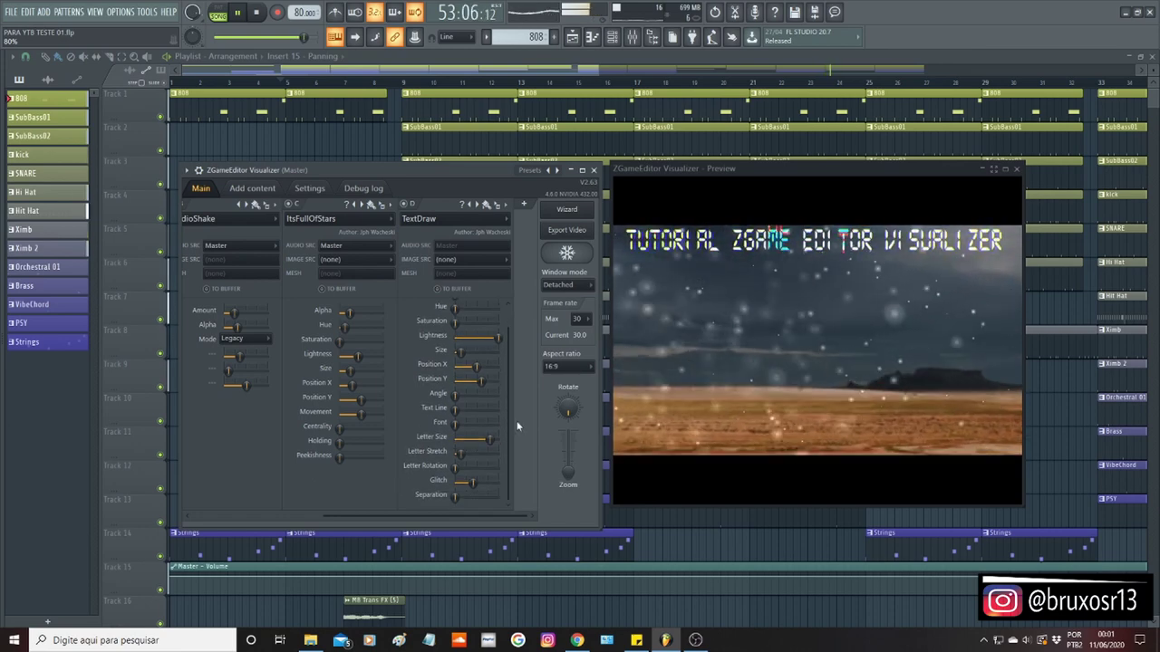
scroll(441, 361, up, 1)
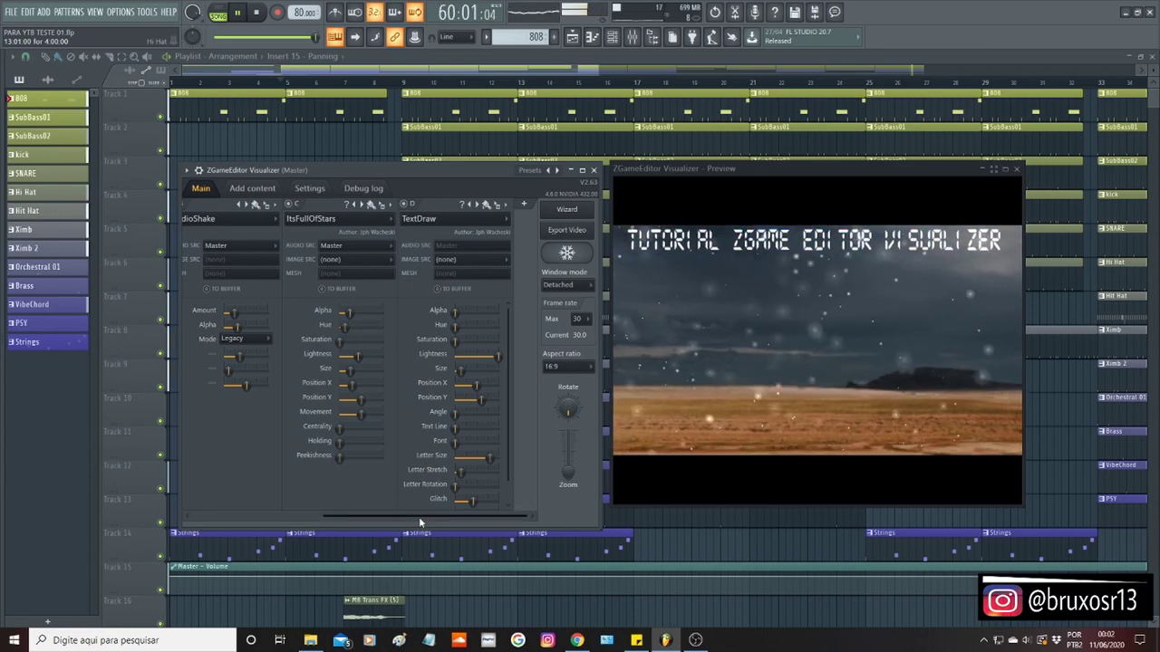
Add layer E to the visualizer and assign it the TextTrueType effect.
drag(419, 517, 345, 515)
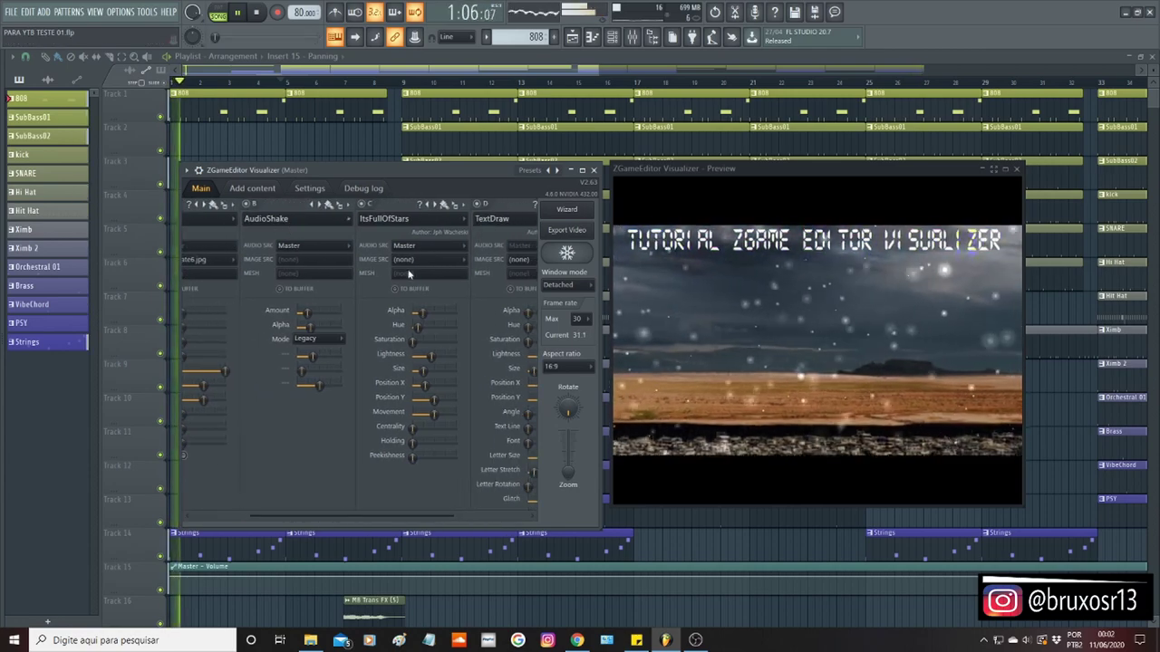
drag(363, 513, 390, 461)
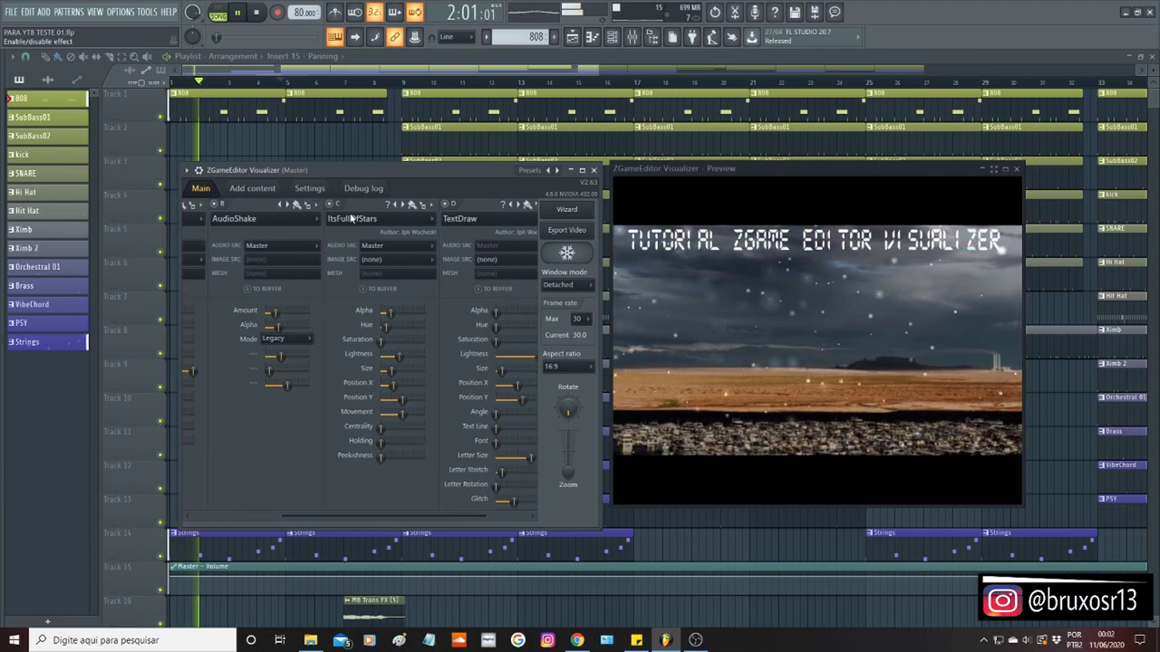
click(440, 516)
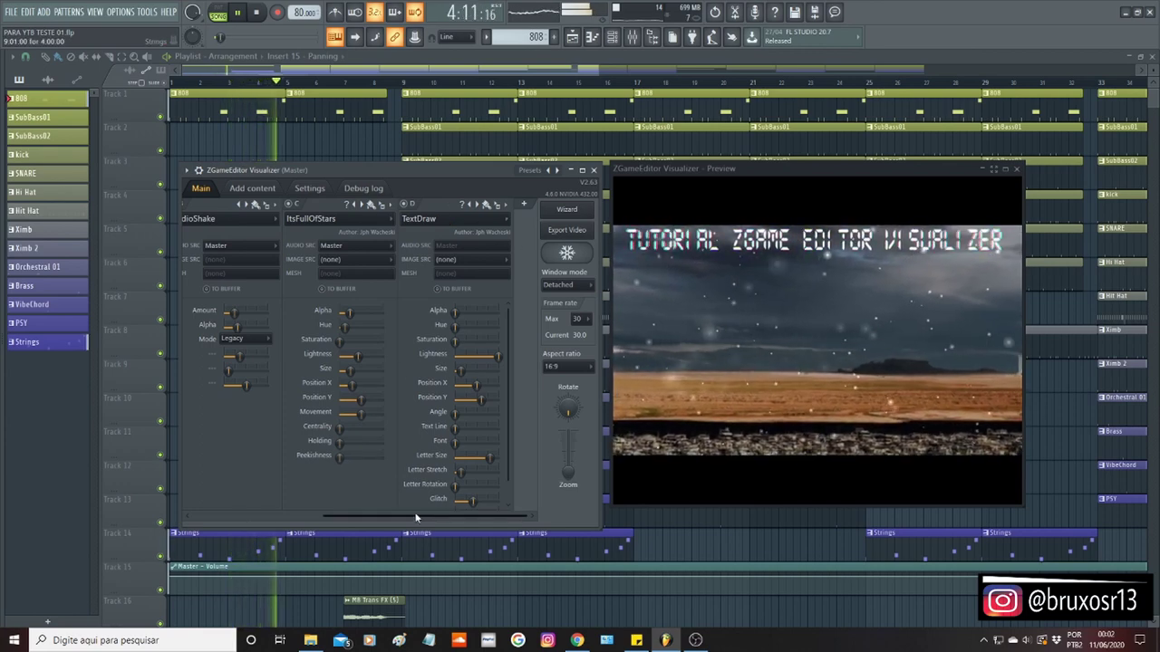
drag(417, 516, 434, 522)
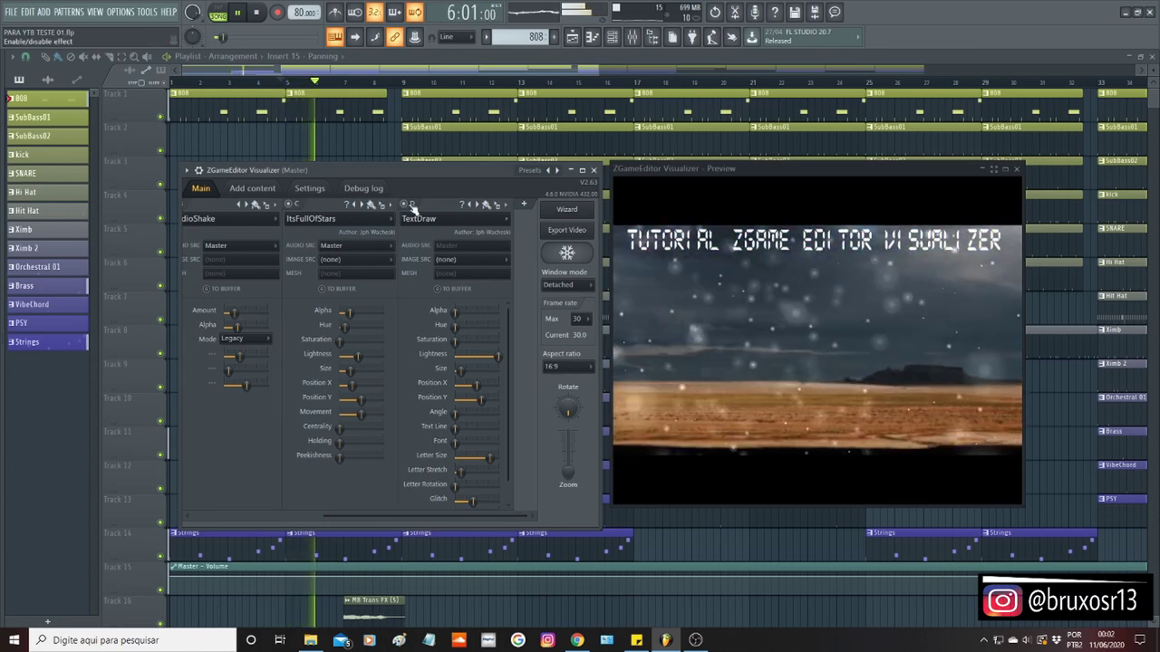
click(529, 209)
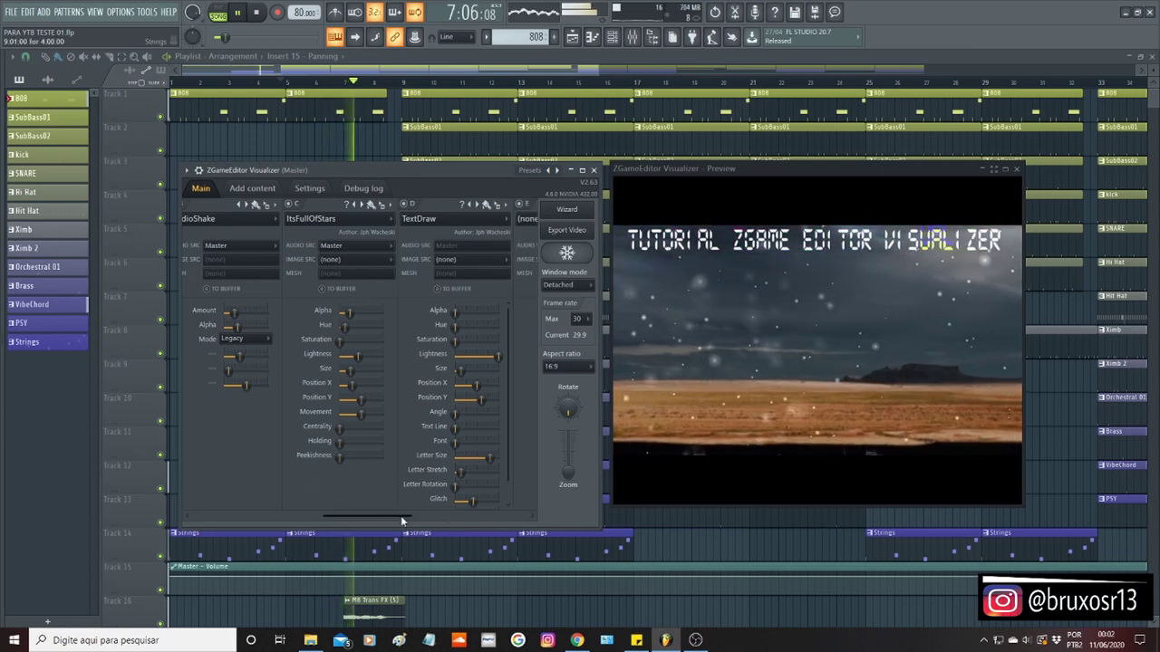
drag(402, 521, 515, 516)
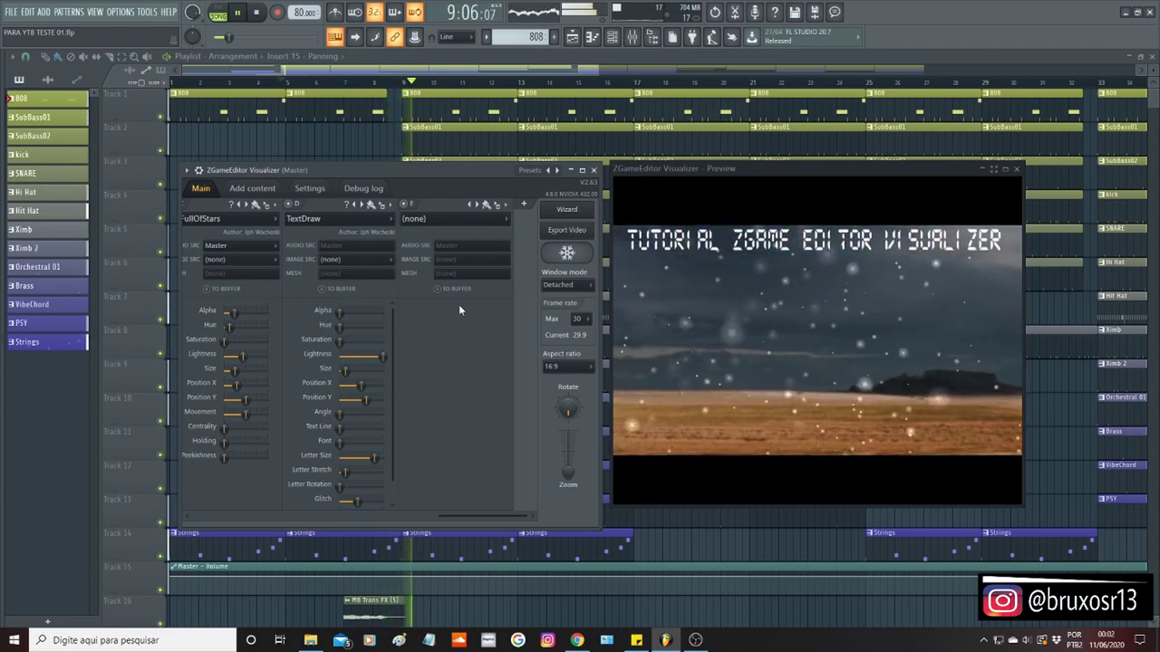
click(459, 224)
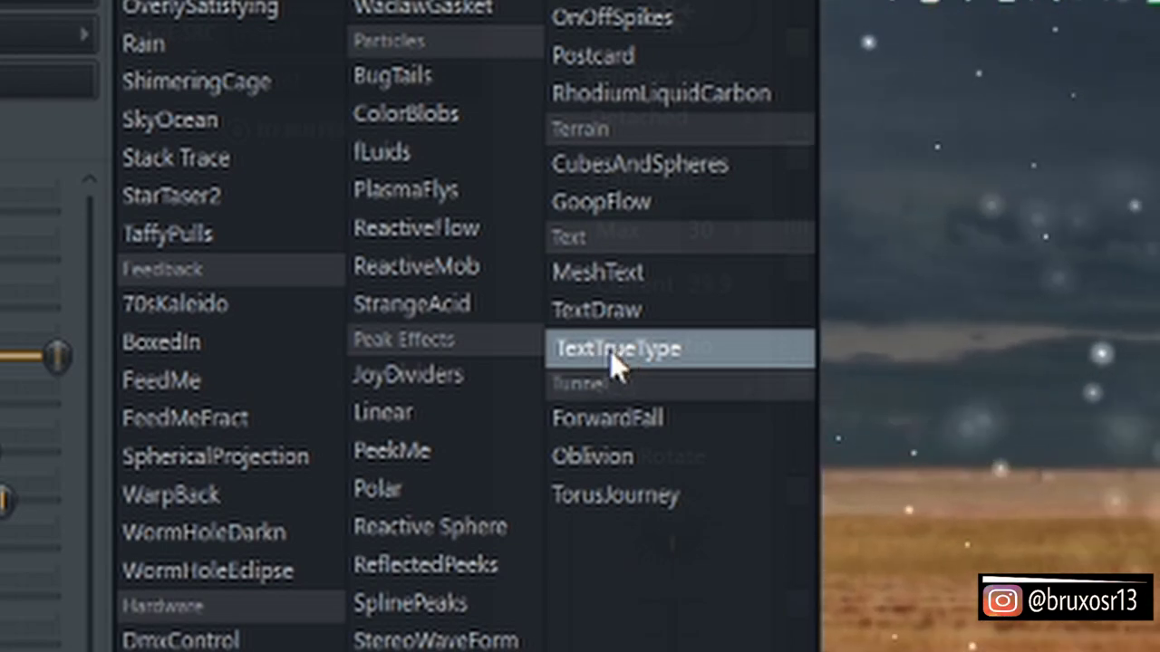
click(610, 351)
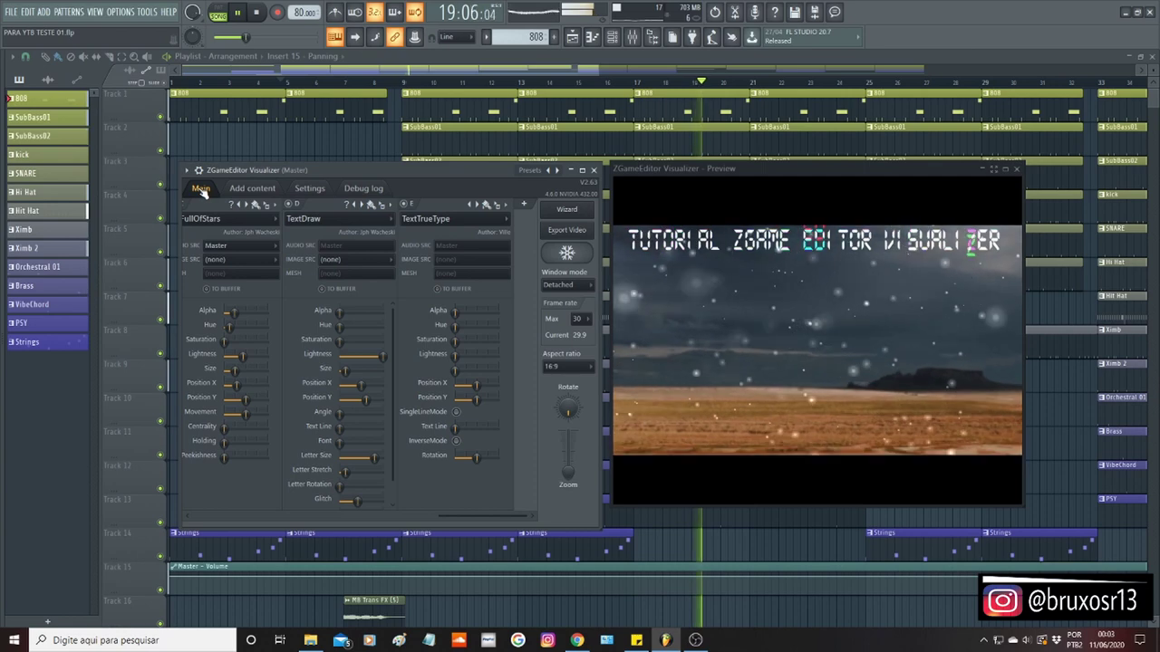
Add a second line reading "AULA DE COMO UTILIZAR" to the text content for the text effects.
click(253, 188)
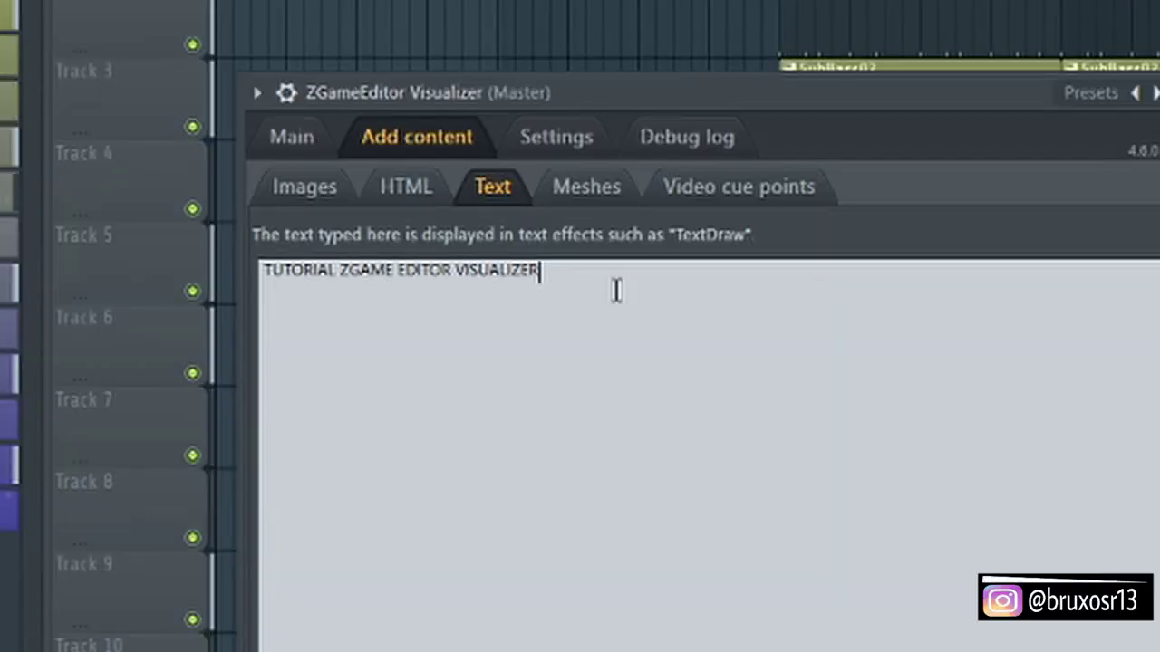
key(Return)
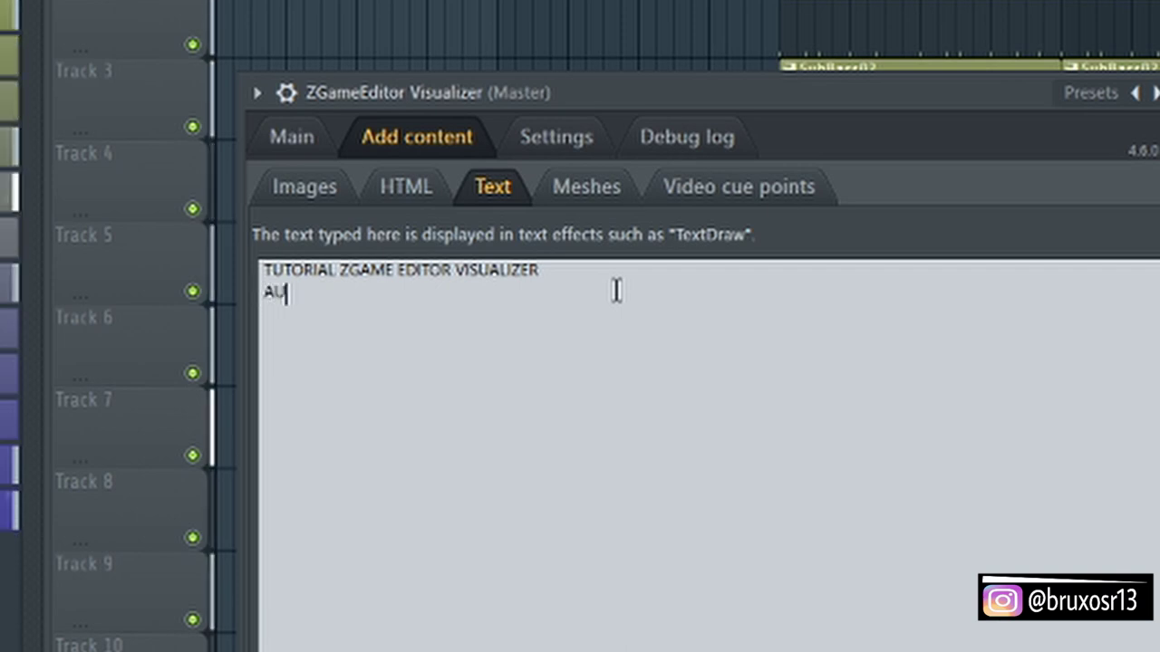
text(LA)
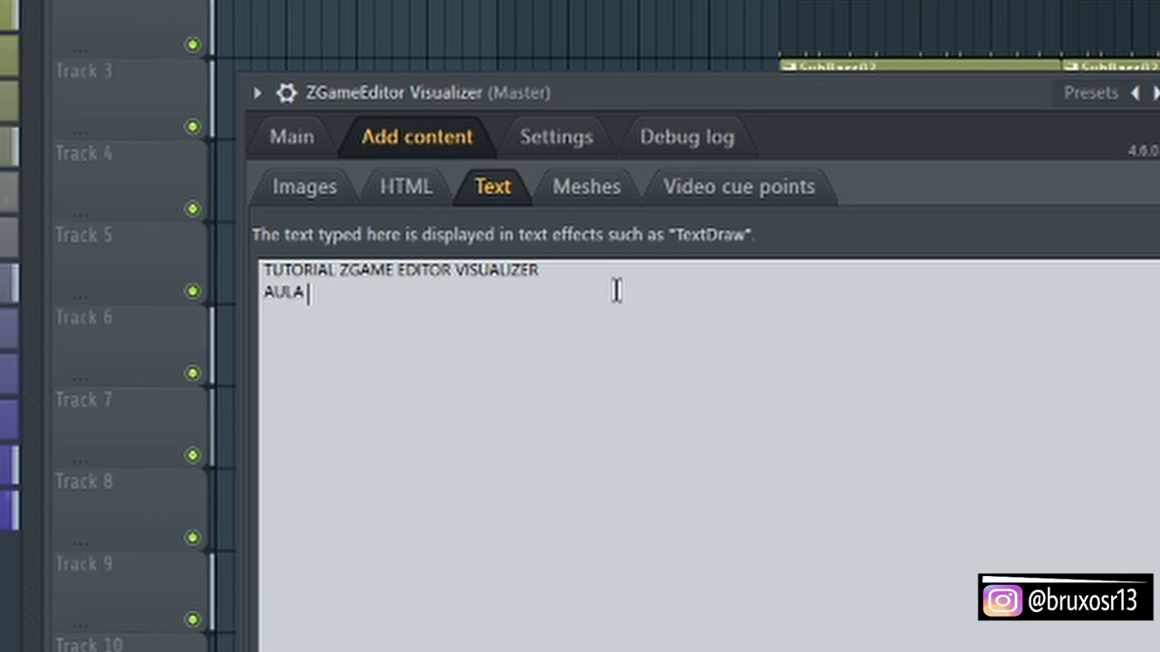
text( DE COMO)
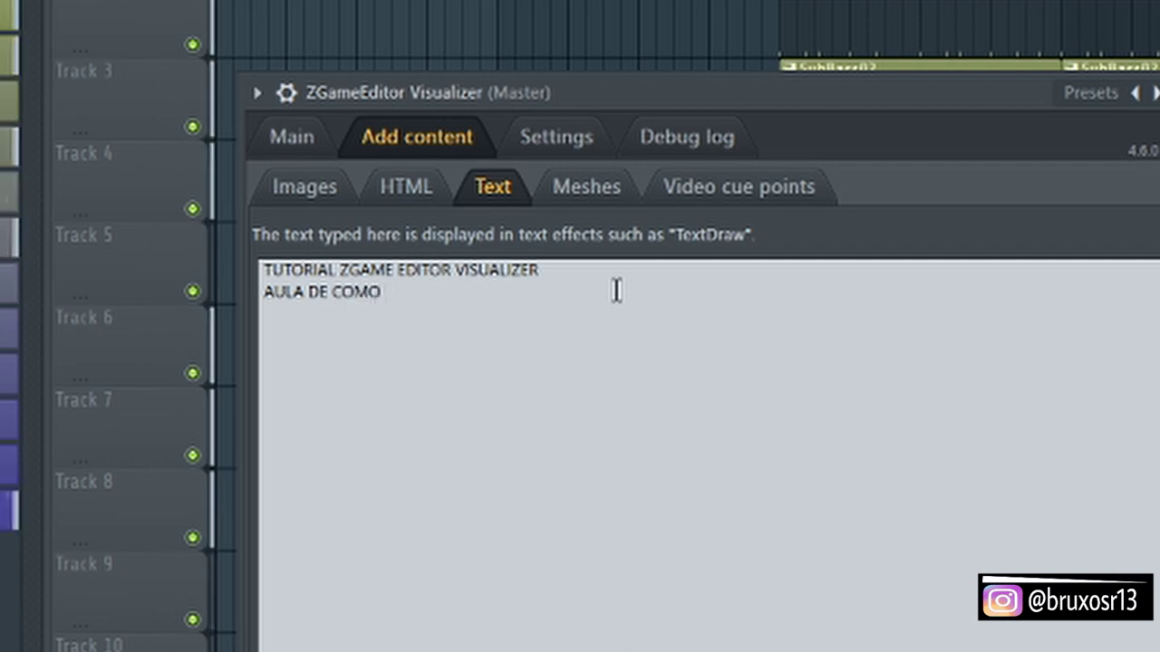
text( UTIL)
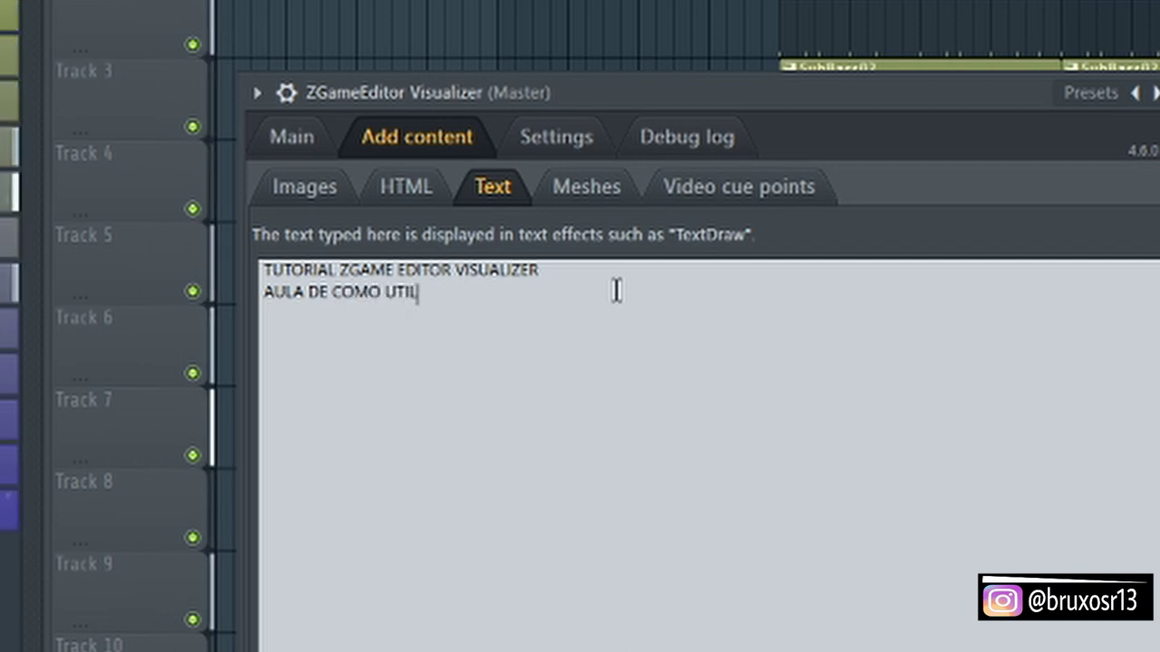
text(IZAR)
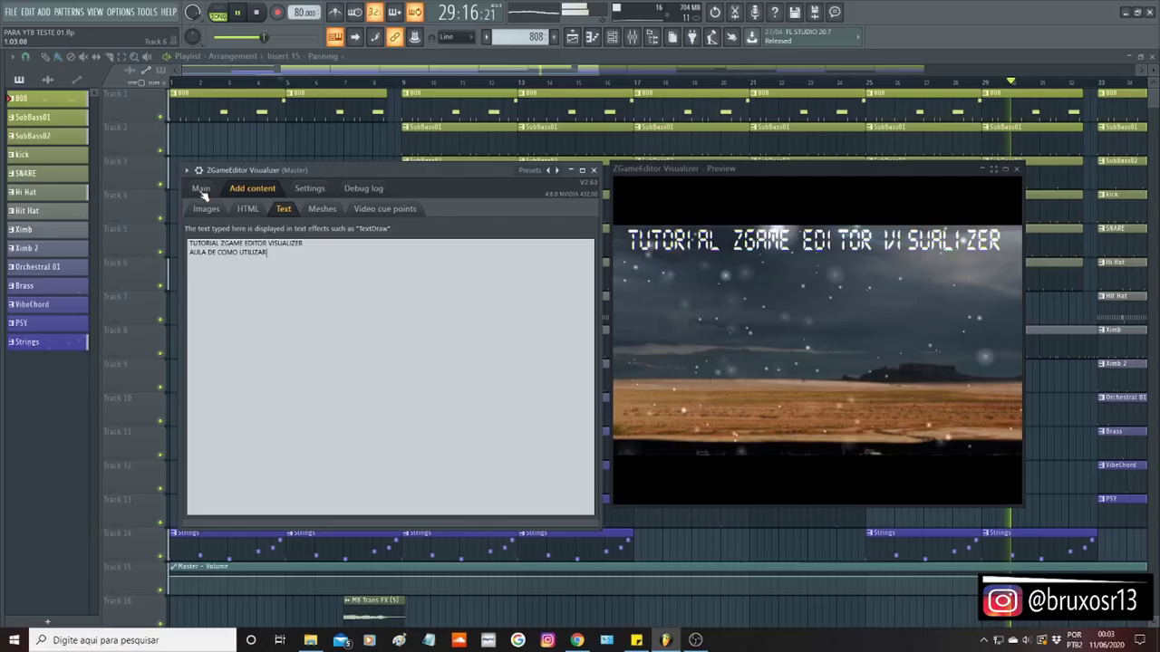
Enable TextTrueType's SingleLineMode for the second text line, lower Position Y, raise Alpha slightly and shift Position X to the right.
click(202, 189)
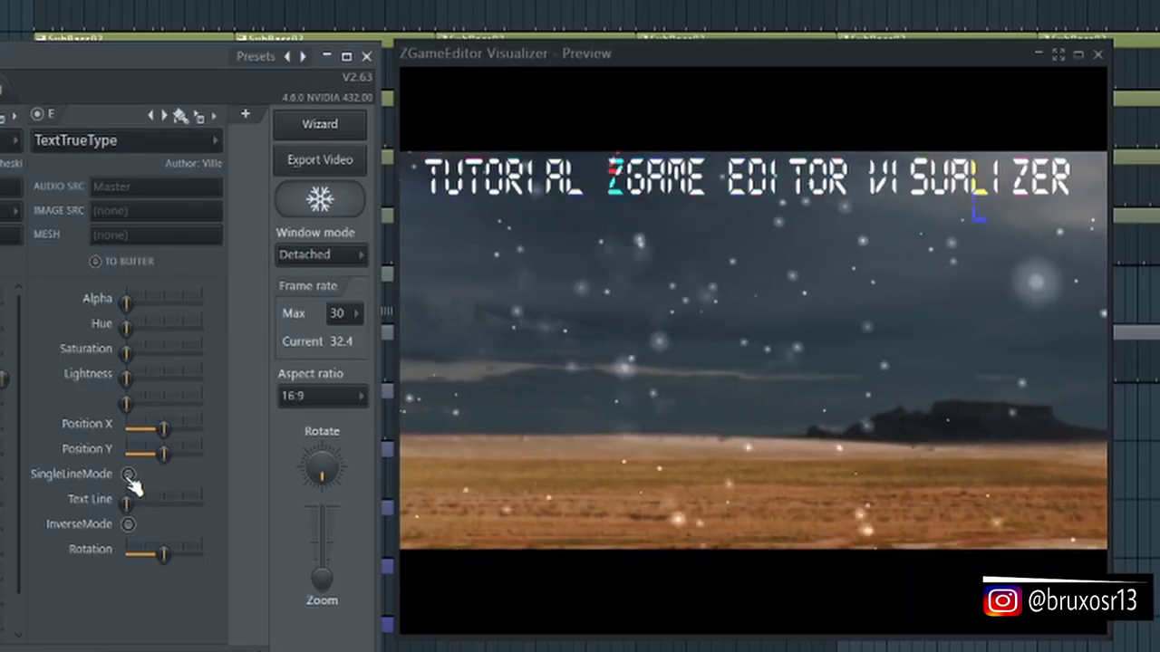
click(127, 475)
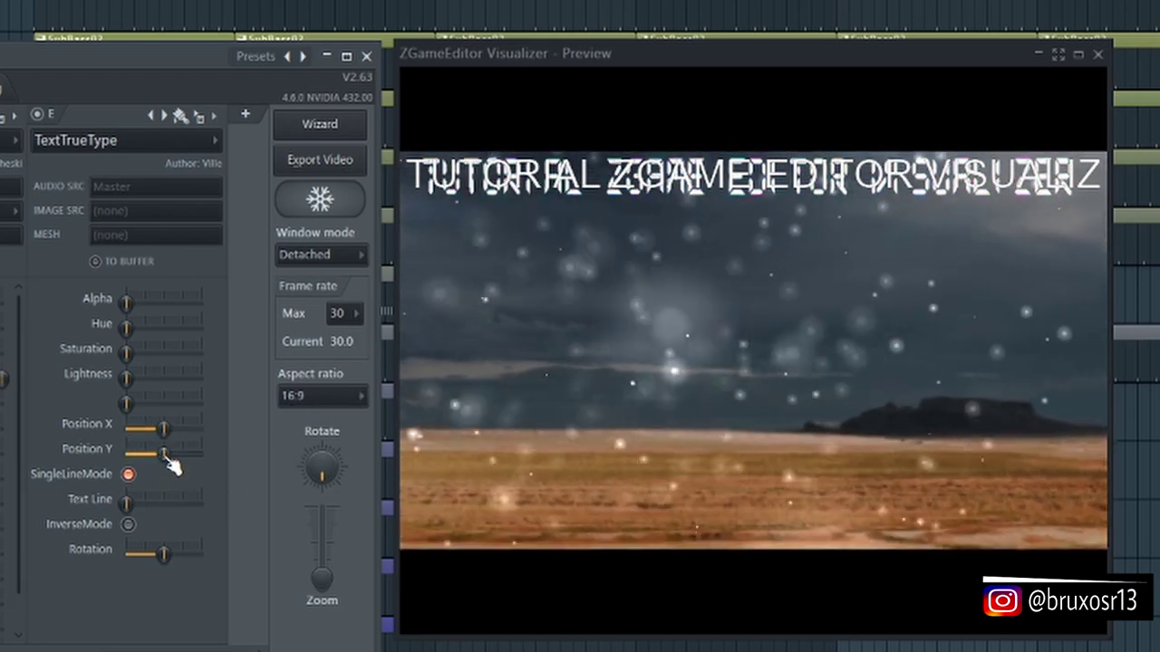
drag(167, 456, 131, 453)
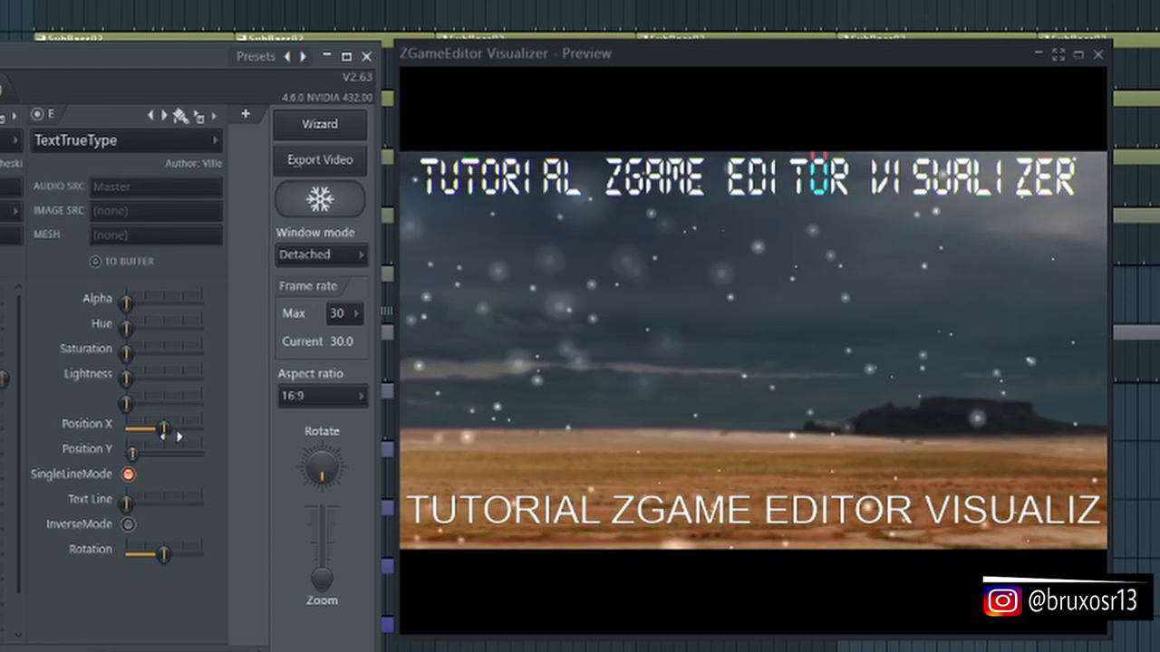
drag(127, 303, 132, 302)
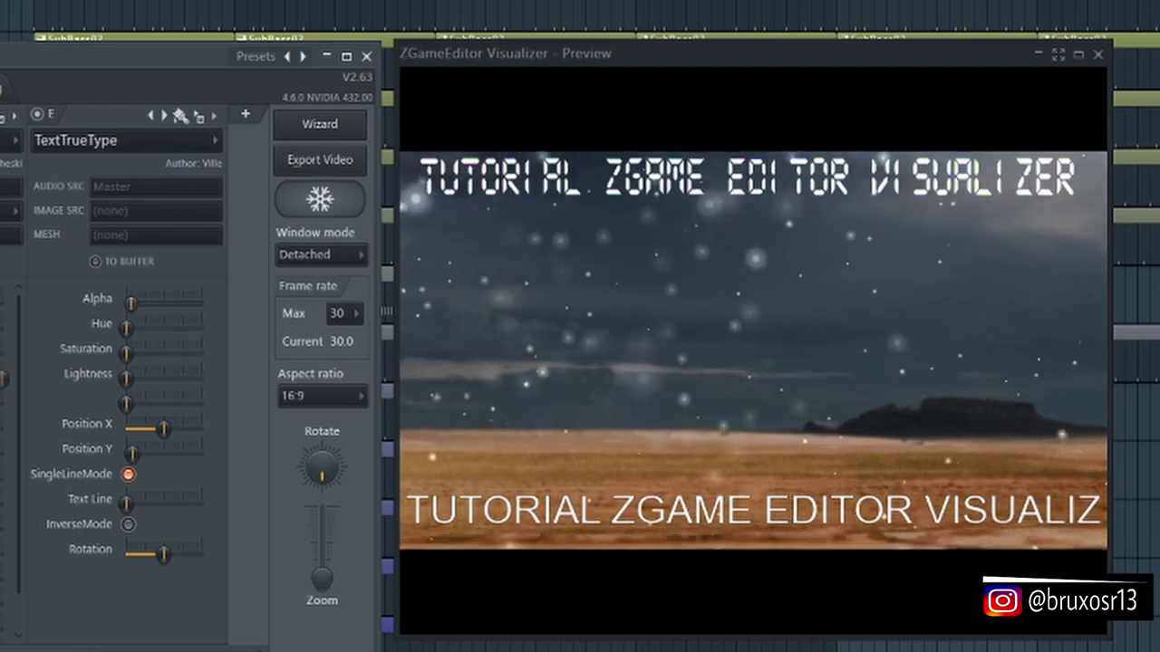
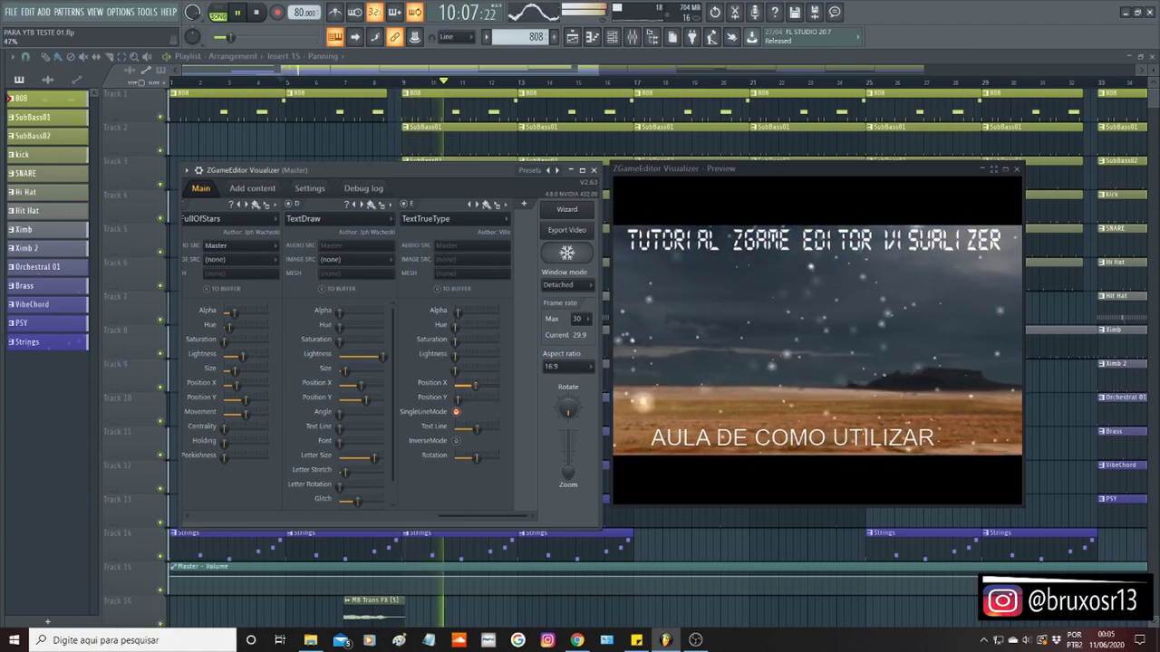
drag(475, 388, 483, 392)
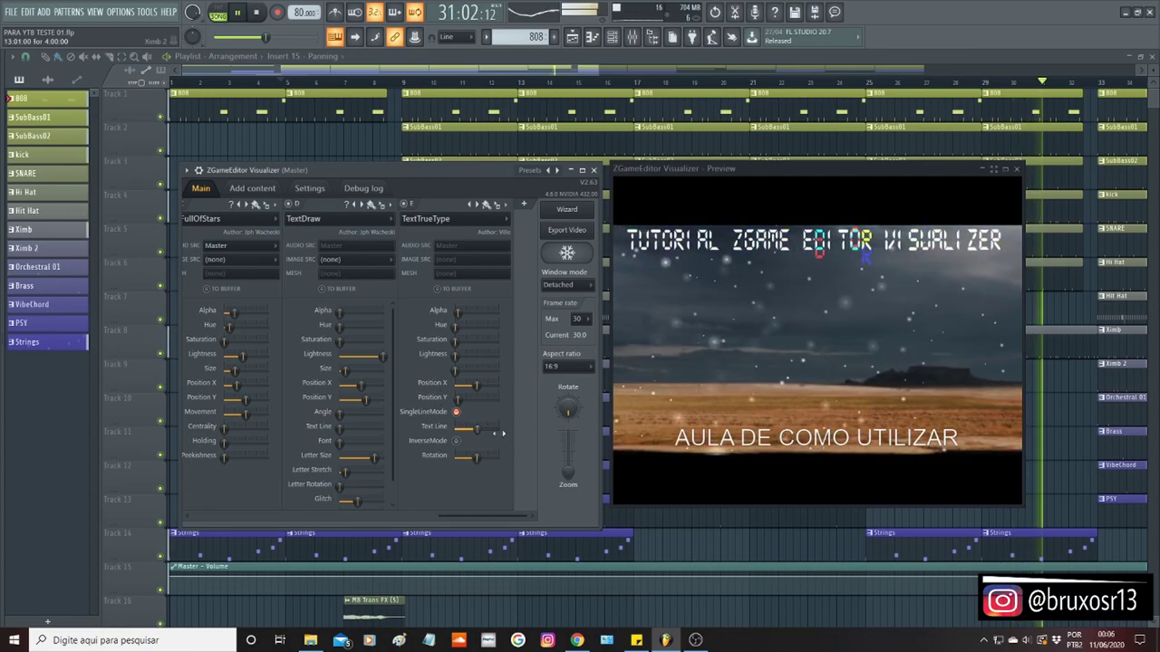
Add layer F to the visualizer and assign it the Polar effect.
click(526, 208)
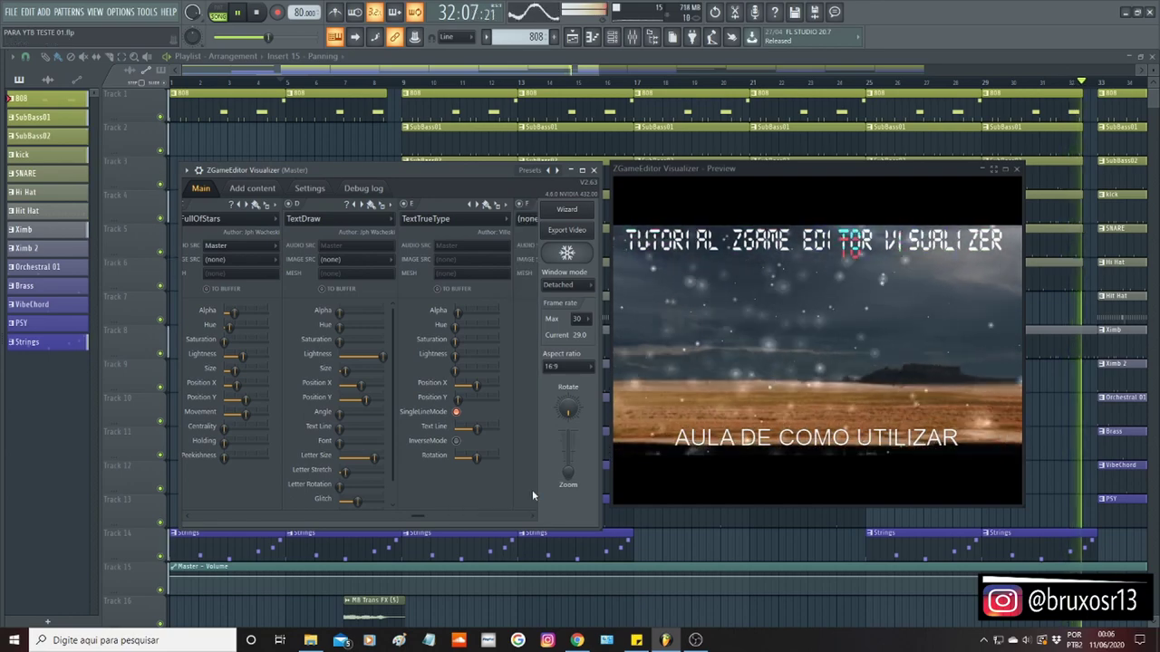
drag(419, 519, 507, 518)
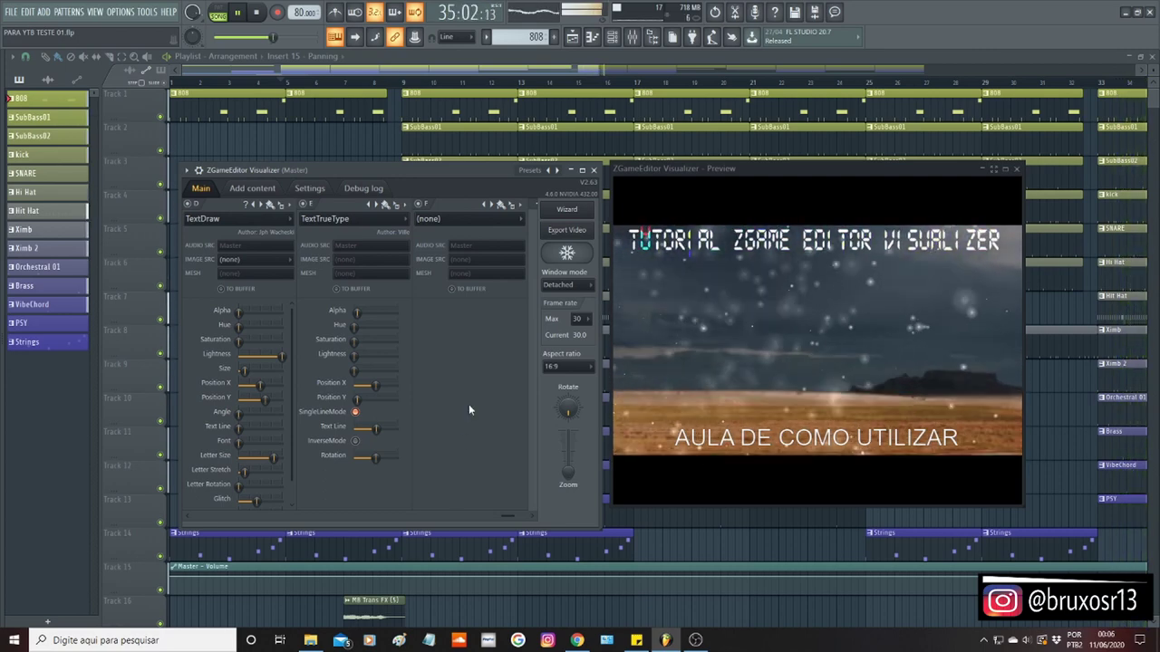
click(470, 223)
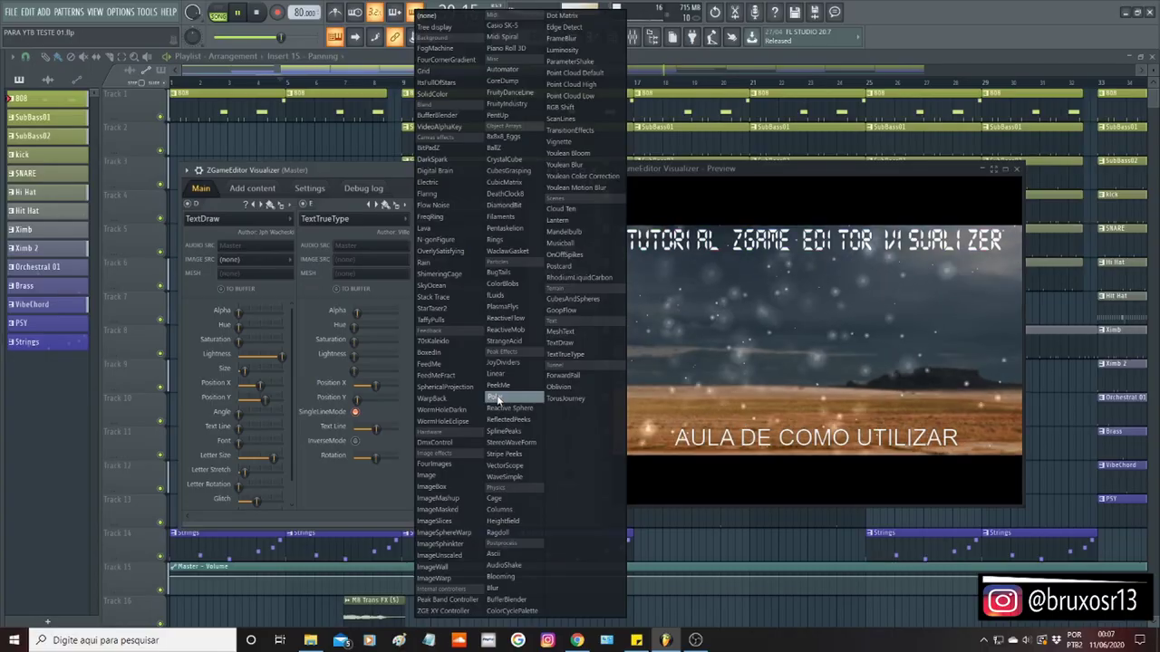
click(353, 419)
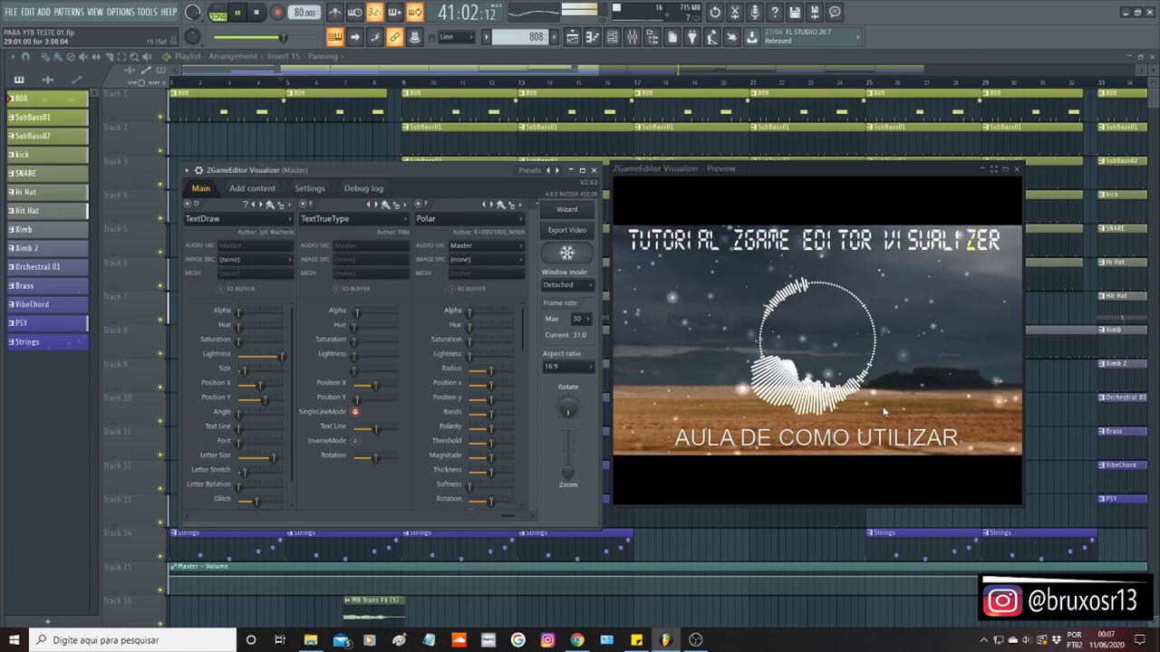
Try the 808 track as the Polar layer's audio source and return the source to Master.
click(519, 246)
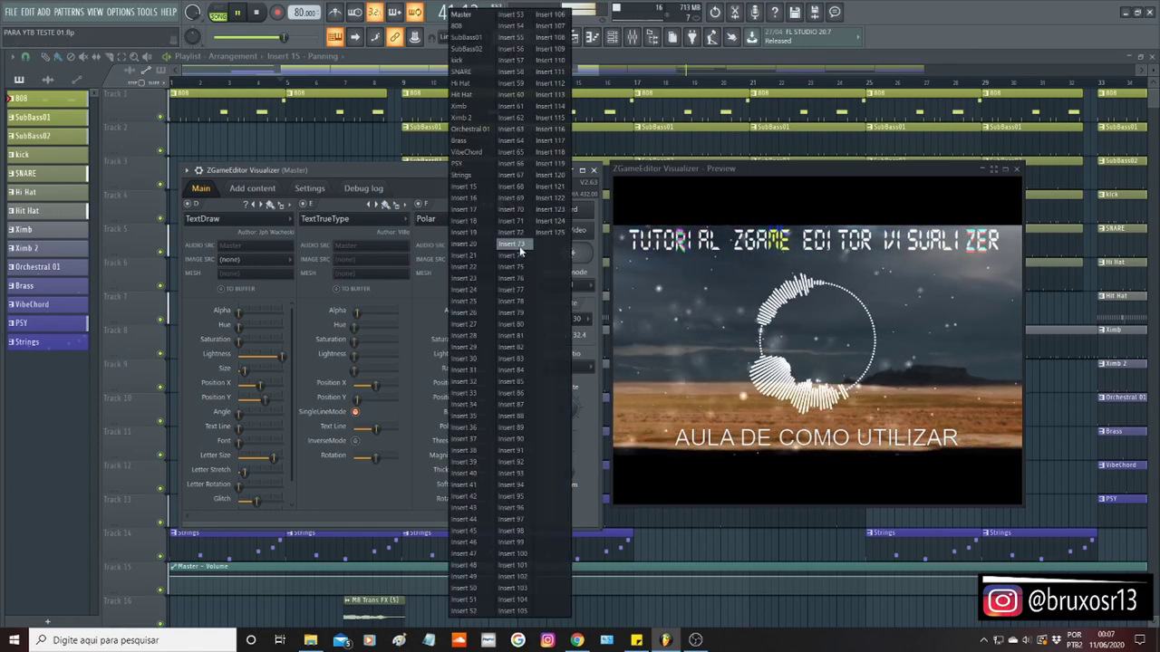
click(461, 25)
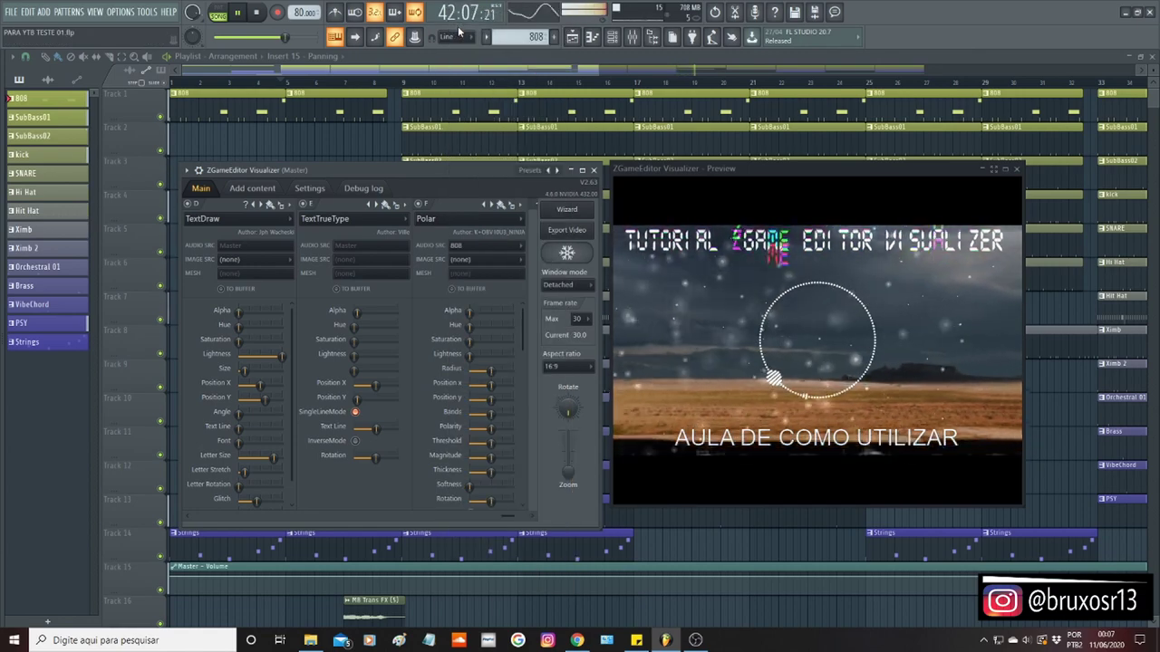
click(513, 244)
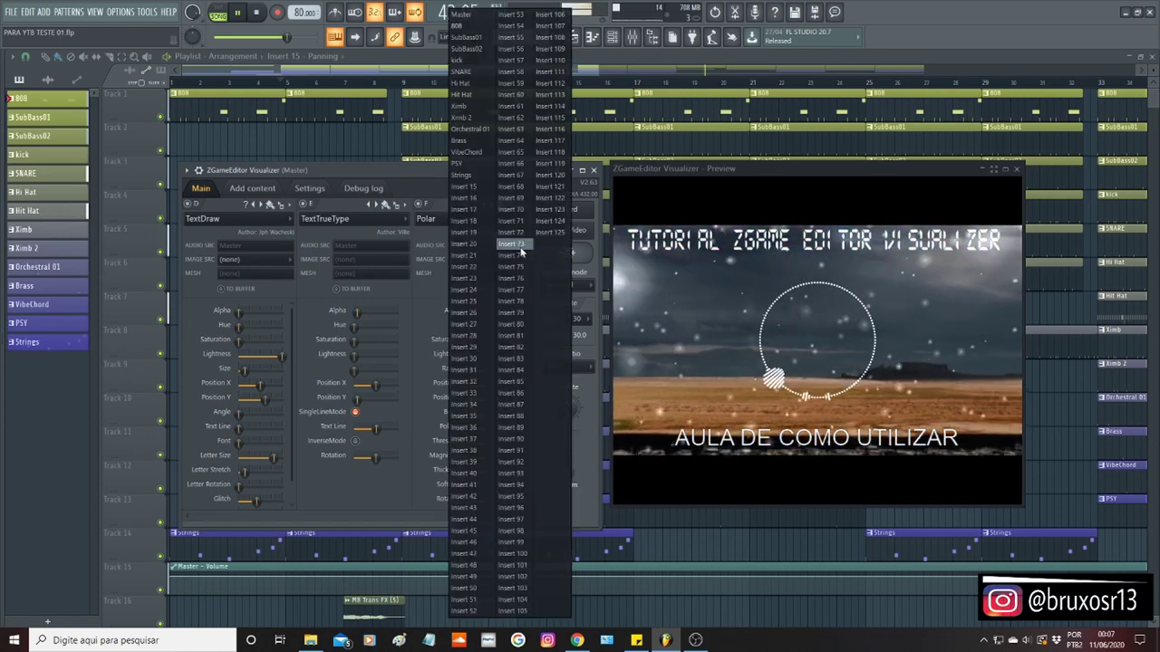
click(461, 15)
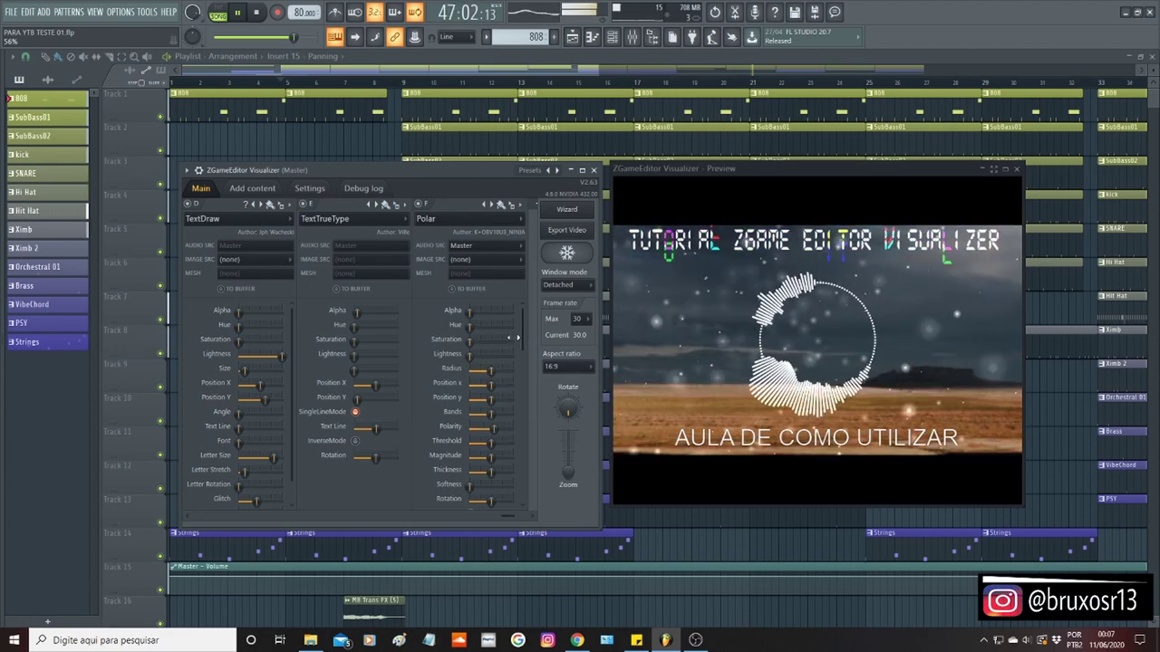
Raise Polar's Polarity, Threshold and Softness, lower Magnitude slightly and move the ring slightly right with Position x.
drag(522, 333, 524, 478)
scroll(518, 444, up, 6)
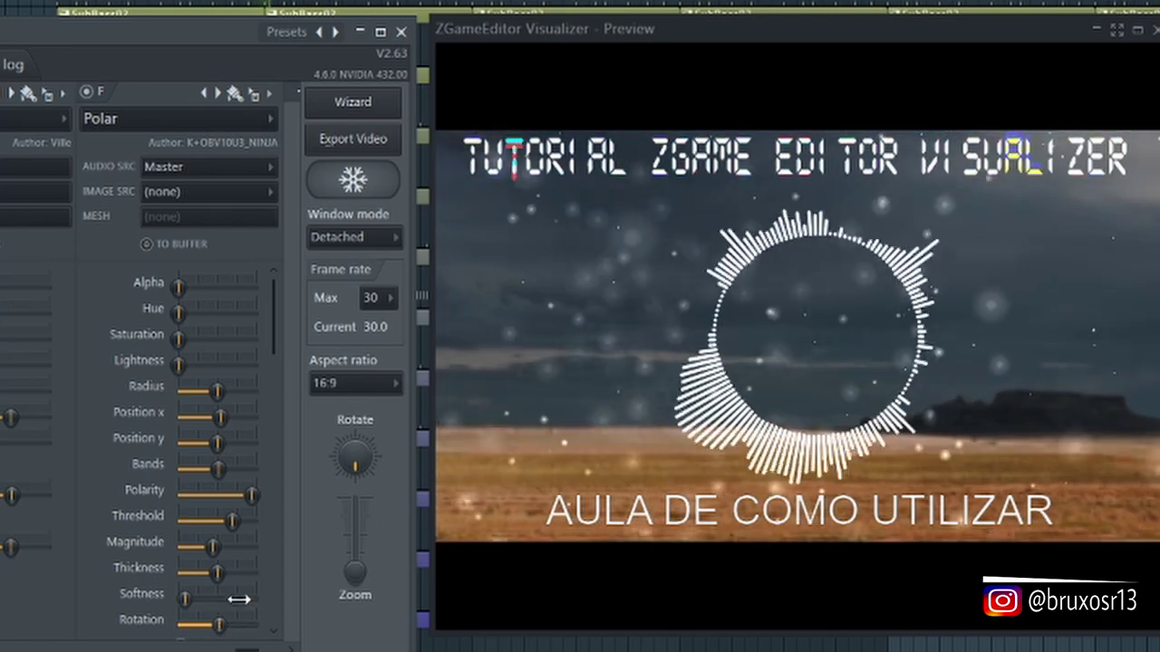
drag(275, 334, 277, 435)
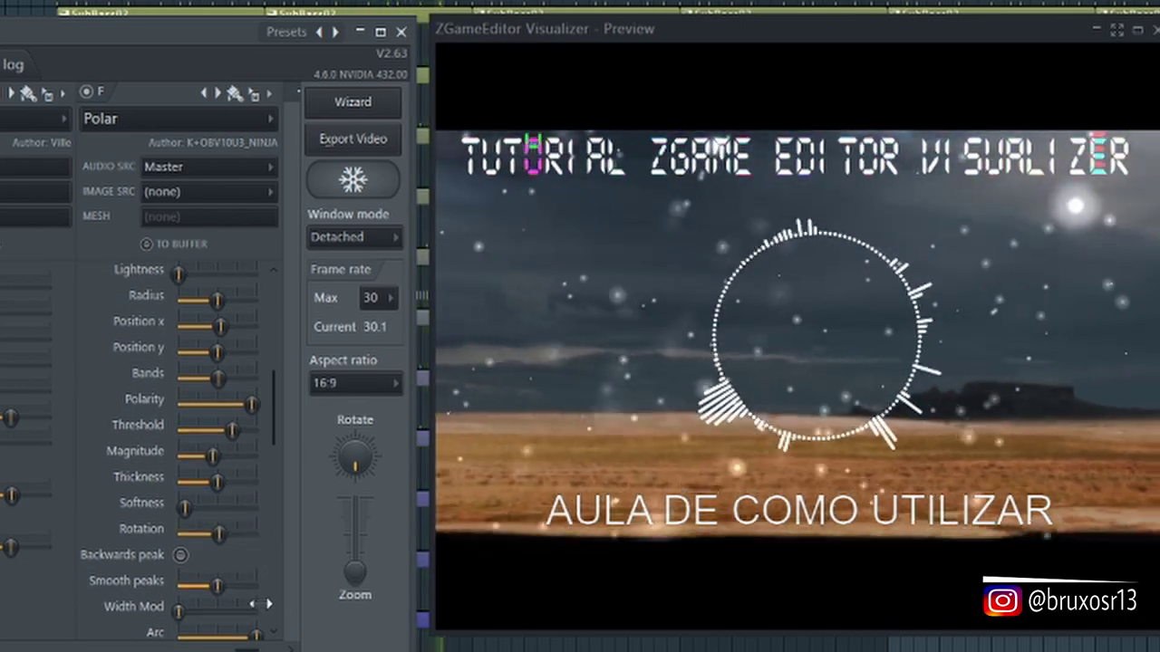
drag(277, 431, 276, 295)
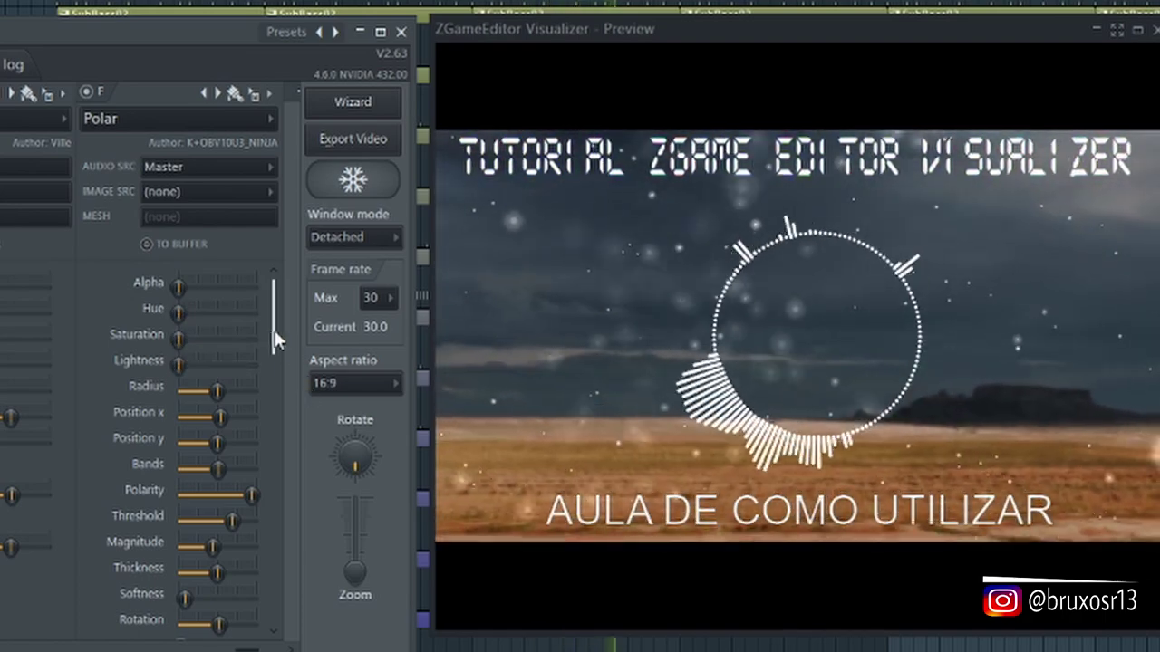
drag(277, 336, 279, 473)
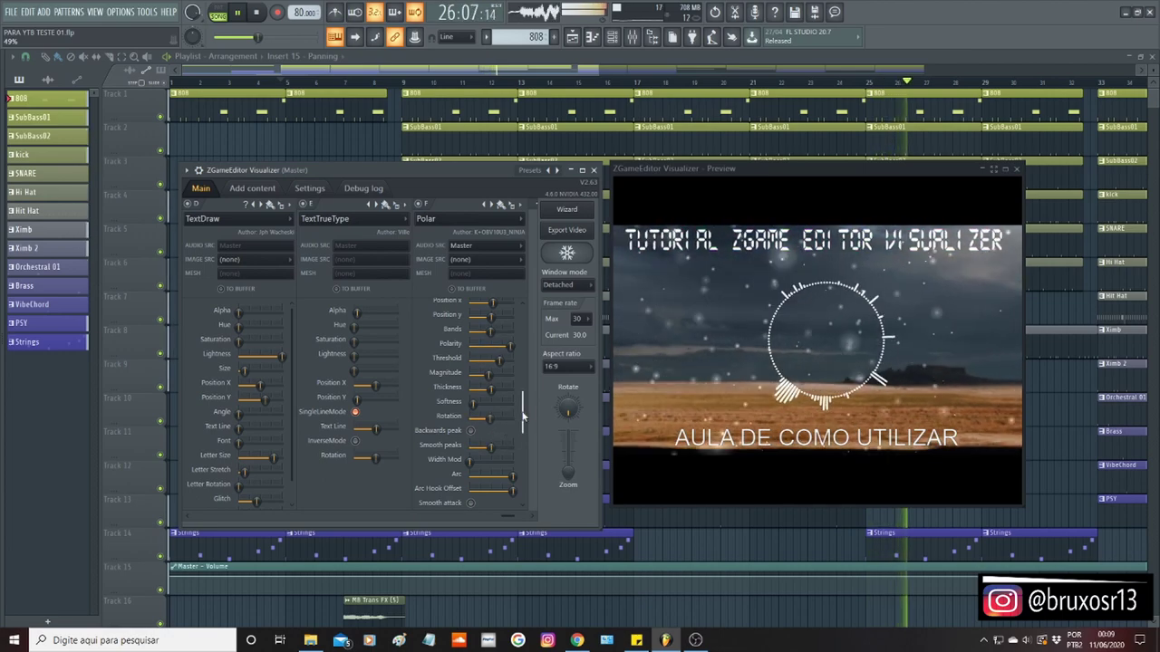
mouse_move(522, 415)
mouse_down()
mouse_move(525, 433)
mouse_move(527, 392)
mouse_up()
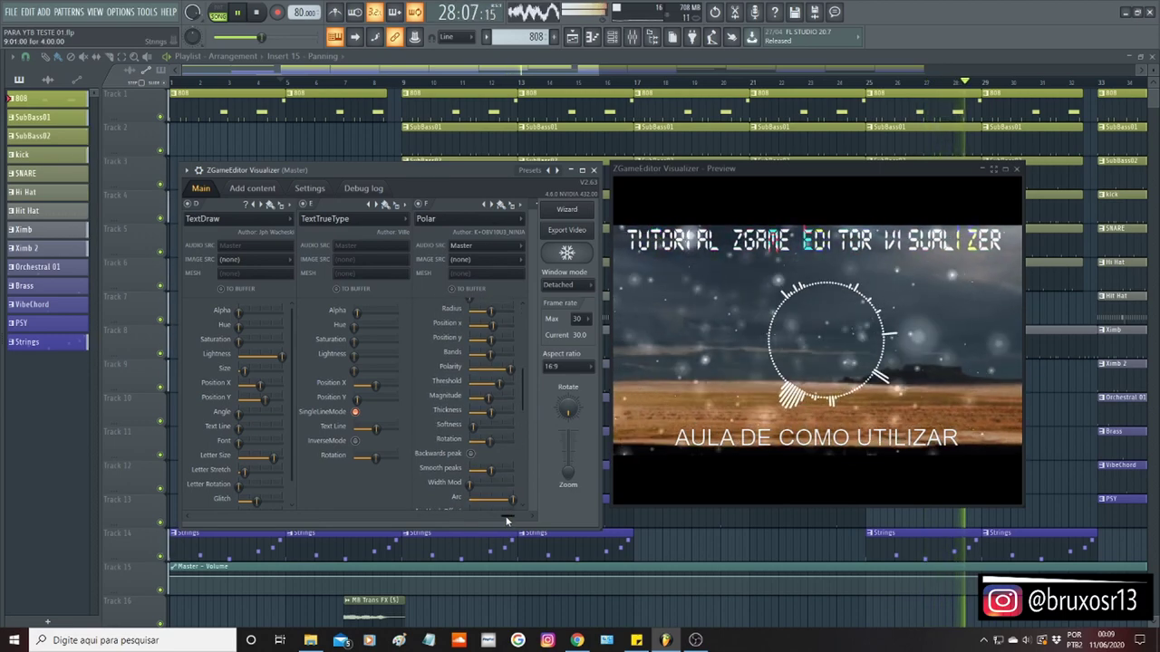
drag(508, 518, 198, 523)
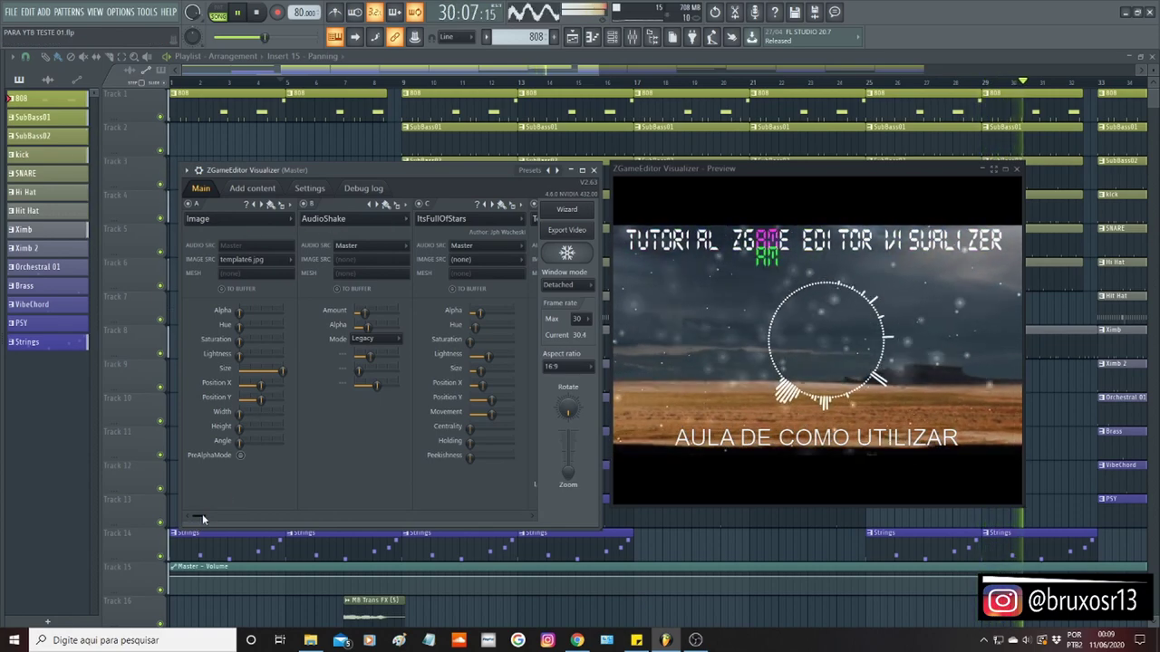
drag(203, 519, 342, 484)
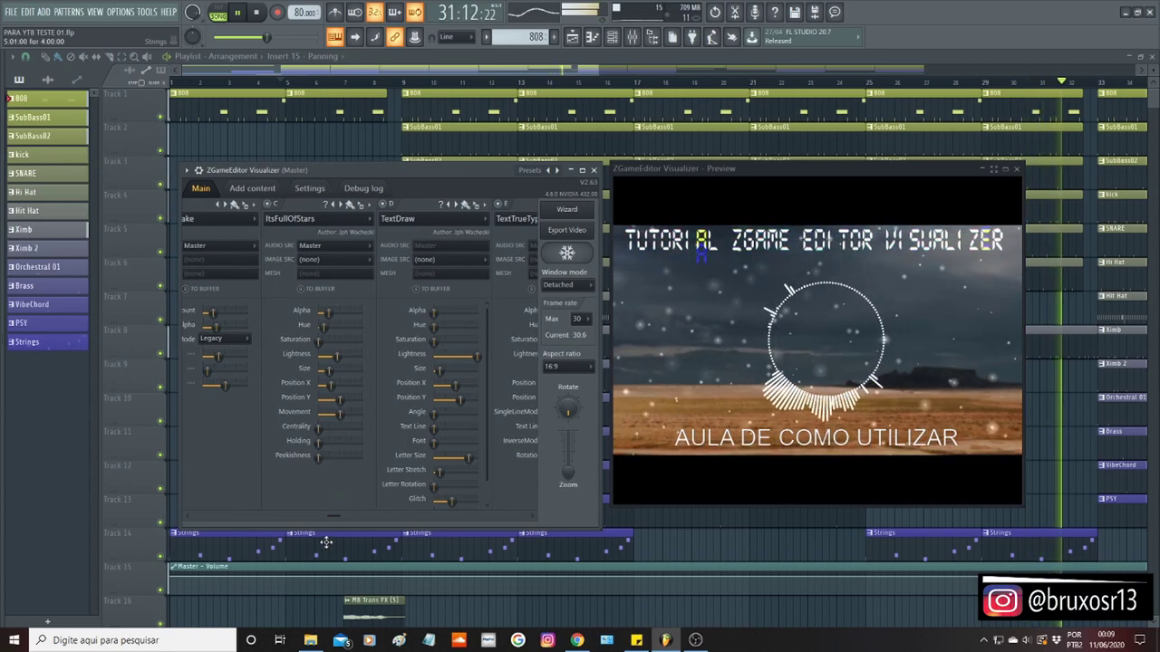
drag(335, 519, 384, 515)
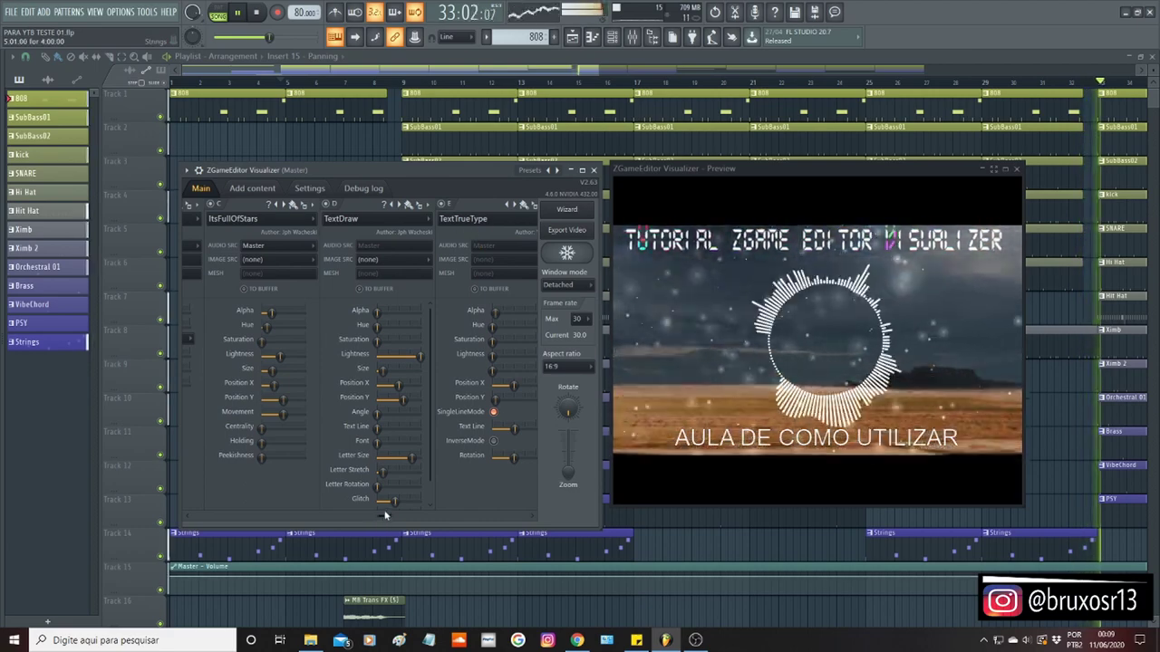
Add layer G to the visualizer and assign it the Image effect.
drag(385, 518, 547, 500)
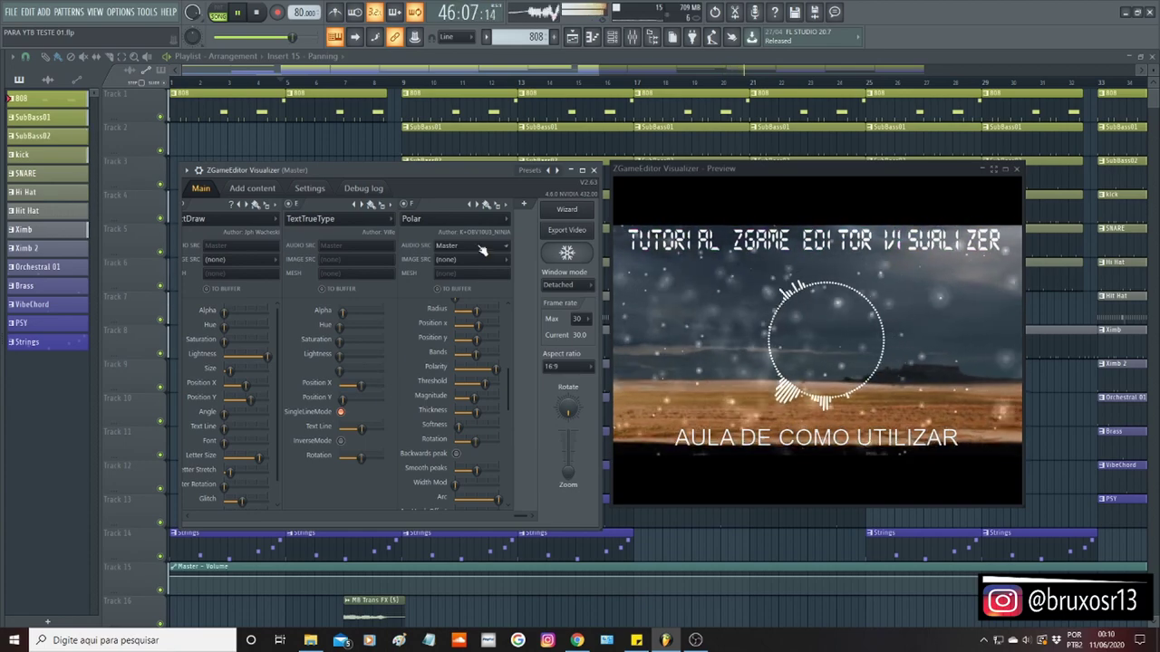
click(525, 207)
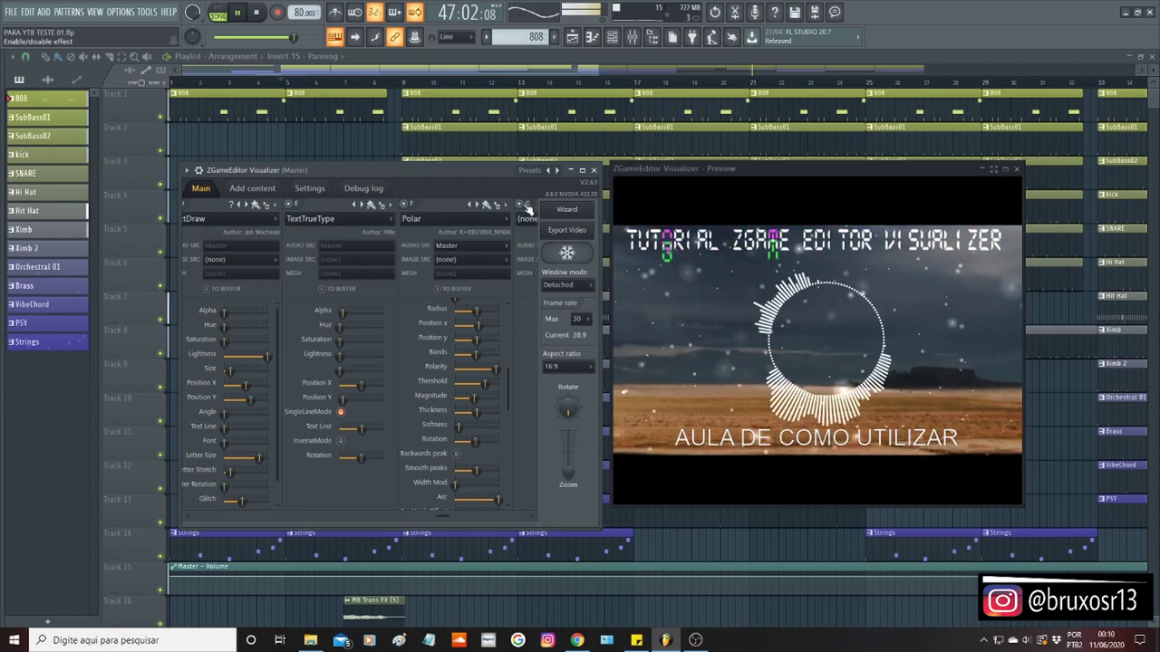
drag(480, 515, 525, 516)
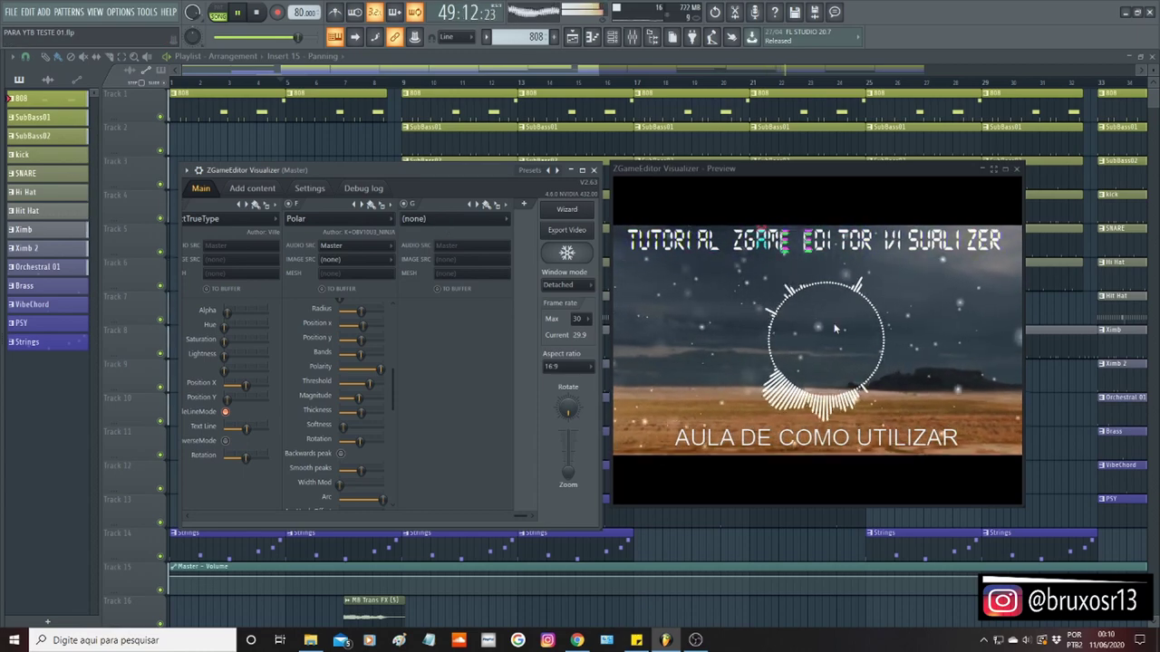
mouse_move(521, 517)
mouse_down()
mouse_move(420, 518)
mouse_move(524, 517)
mouse_up()
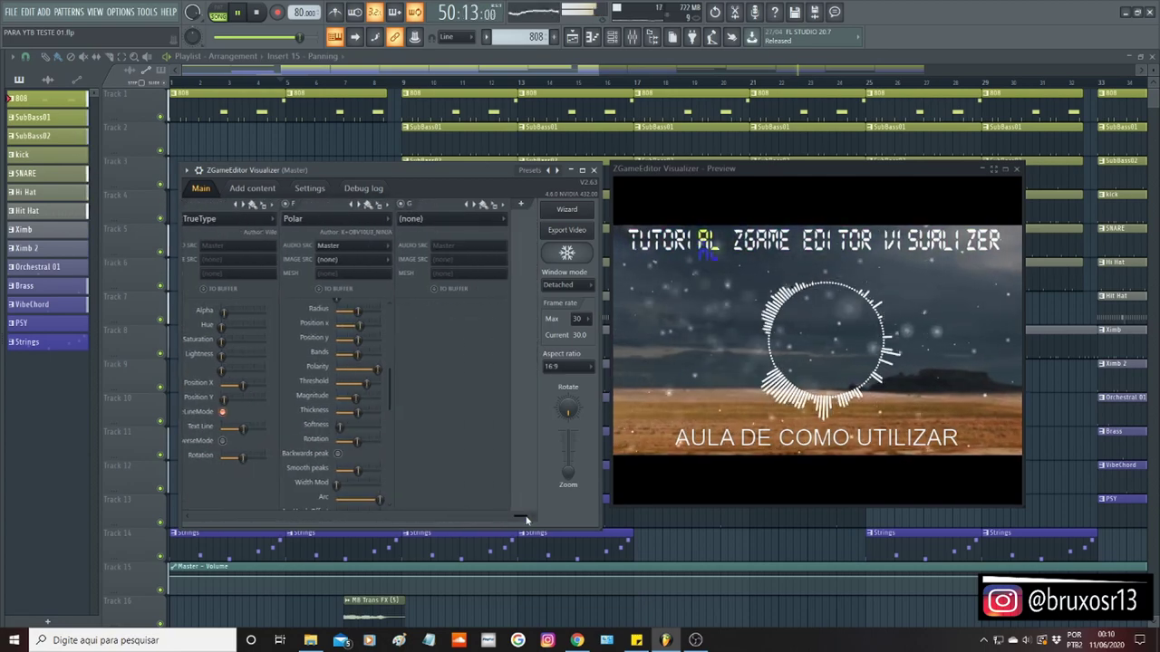
click(439, 226)
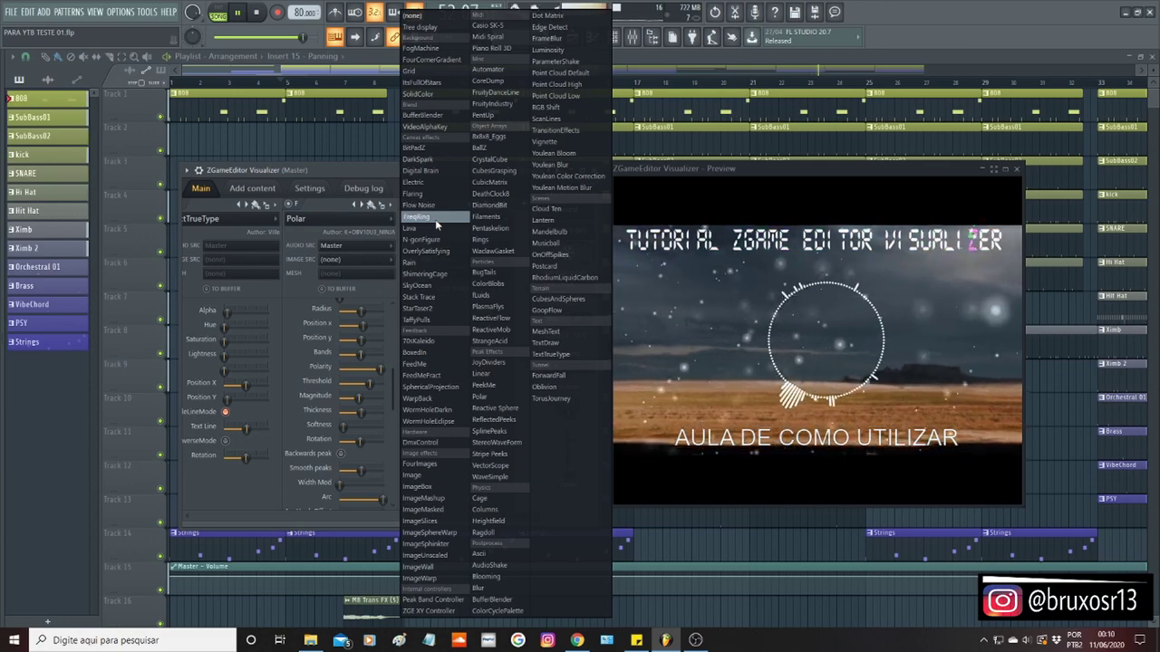
click(415, 476)
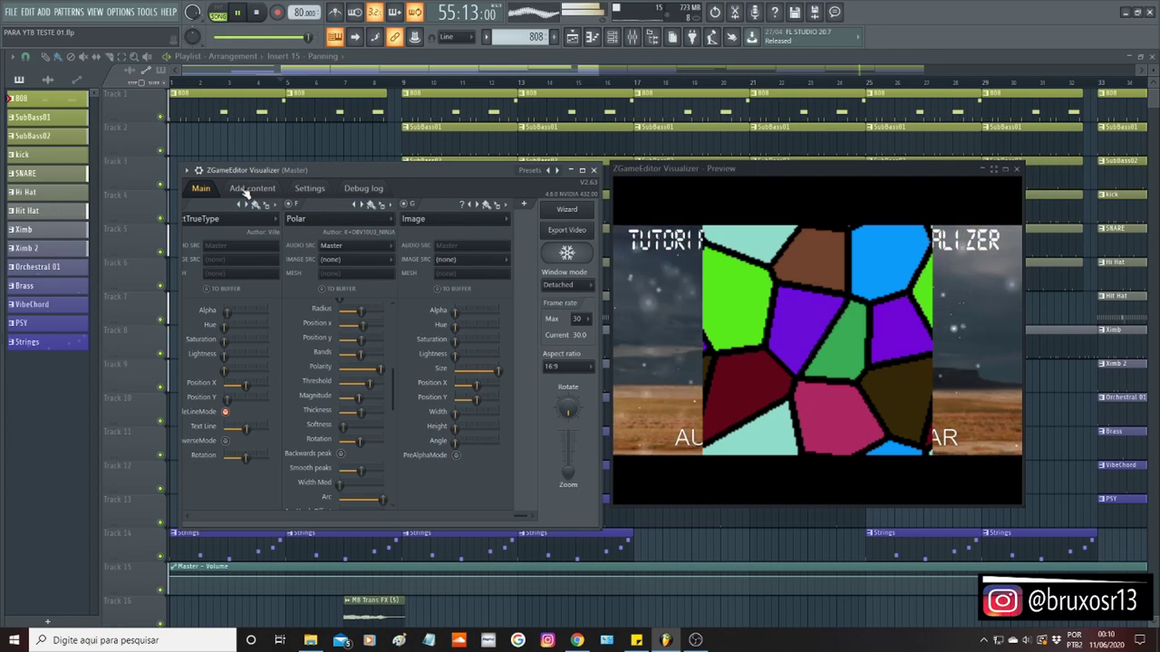
Add the picture 1589283195582.png from the Imagens library to the visualizer's image content.
click(245, 188)
click(208, 210)
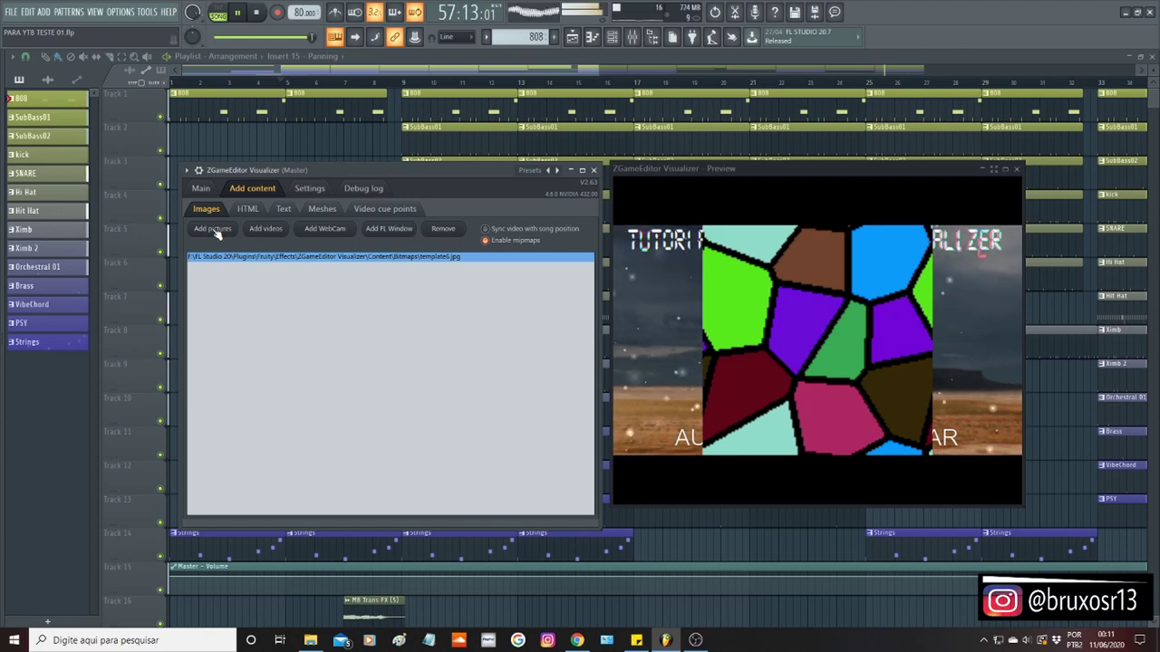
click(214, 230)
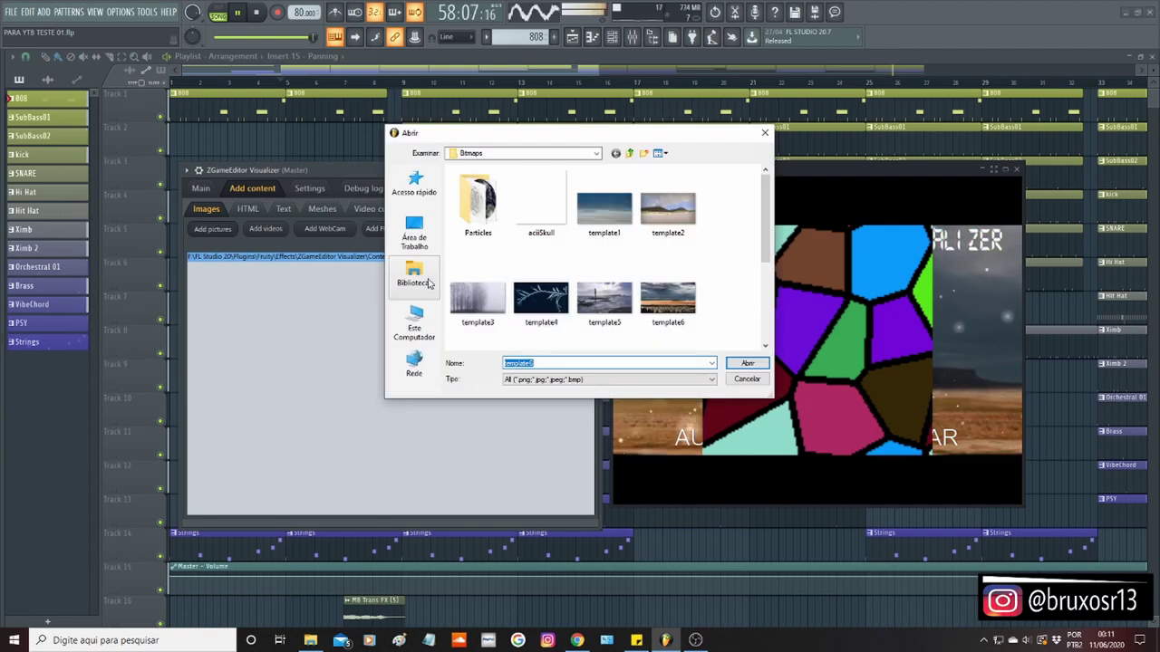
click(415, 275)
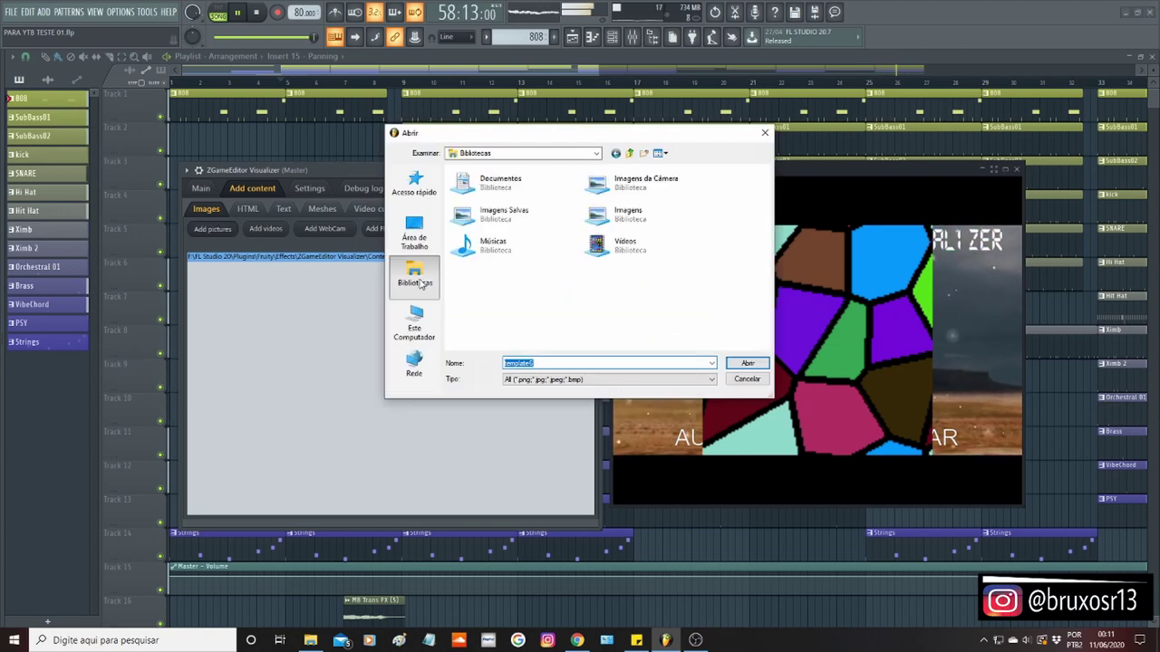
double_click(619, 219)
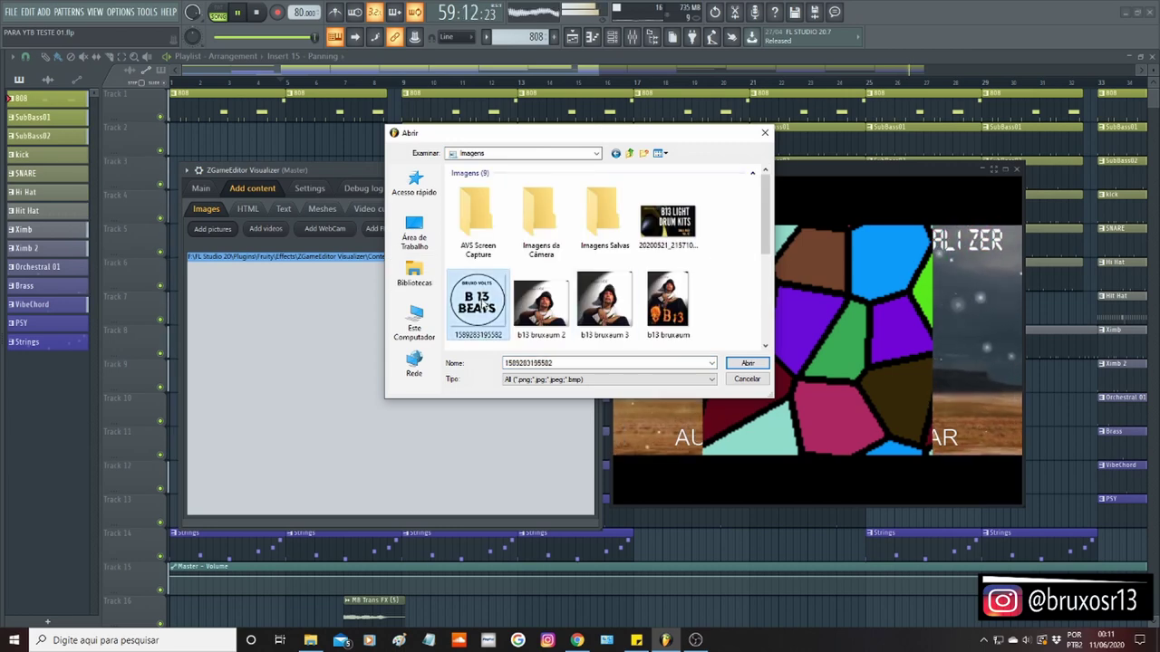
click(749, 364)
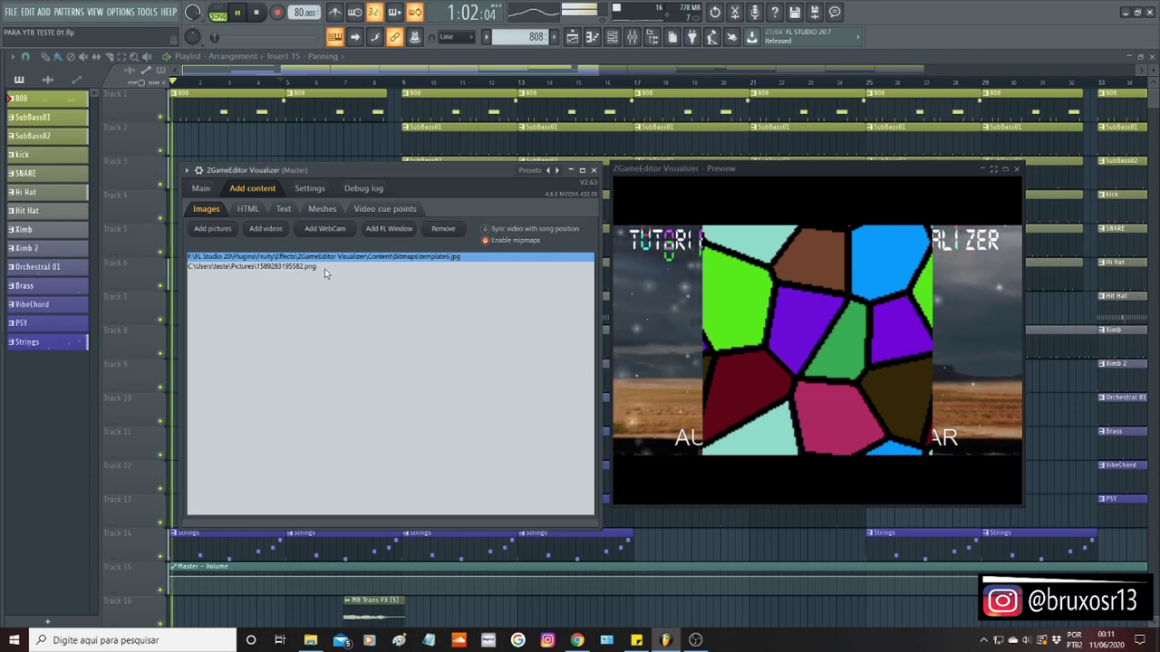
Set the image source of the Image layer G to 1589283195582.png.
click(201, 188)
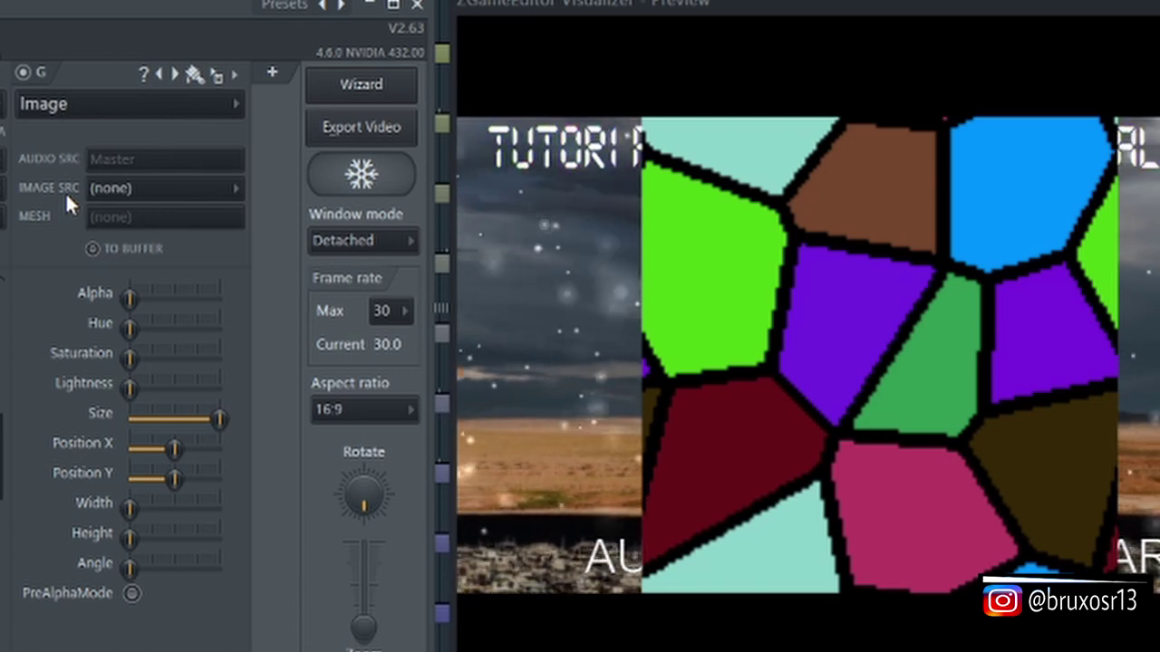
click(235, 188)
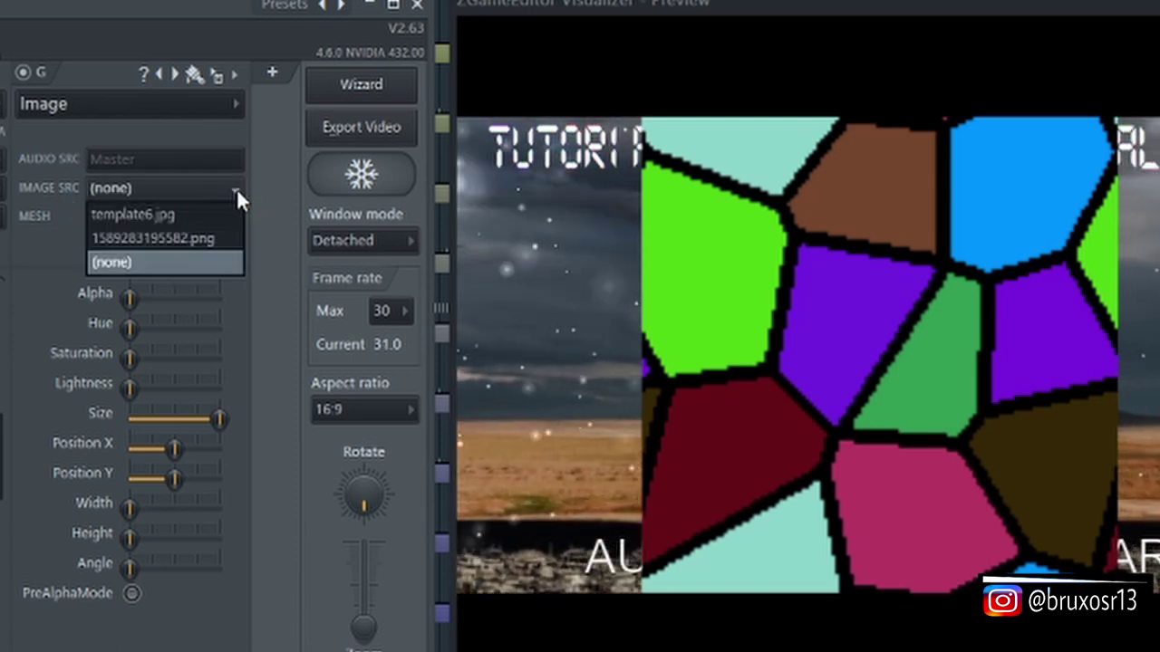
click(169, 240)
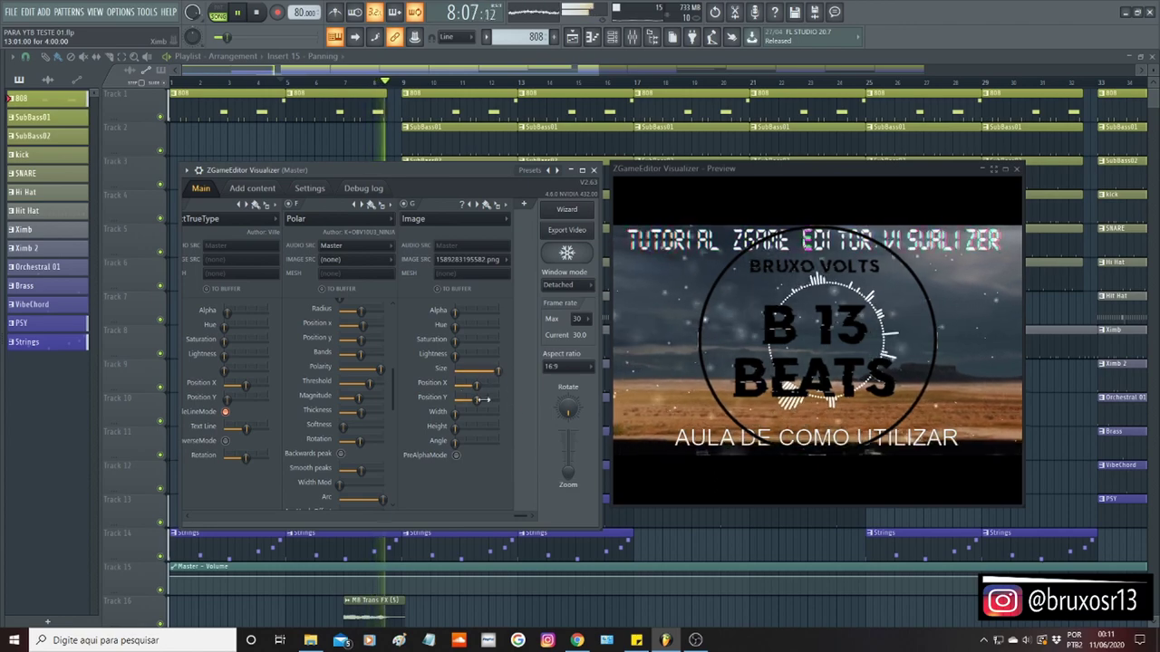
Reduce the logo image's Size and fine-tune its Position X so it sits centred inside the Polar ring.
drag(496, 375, 476, 385)
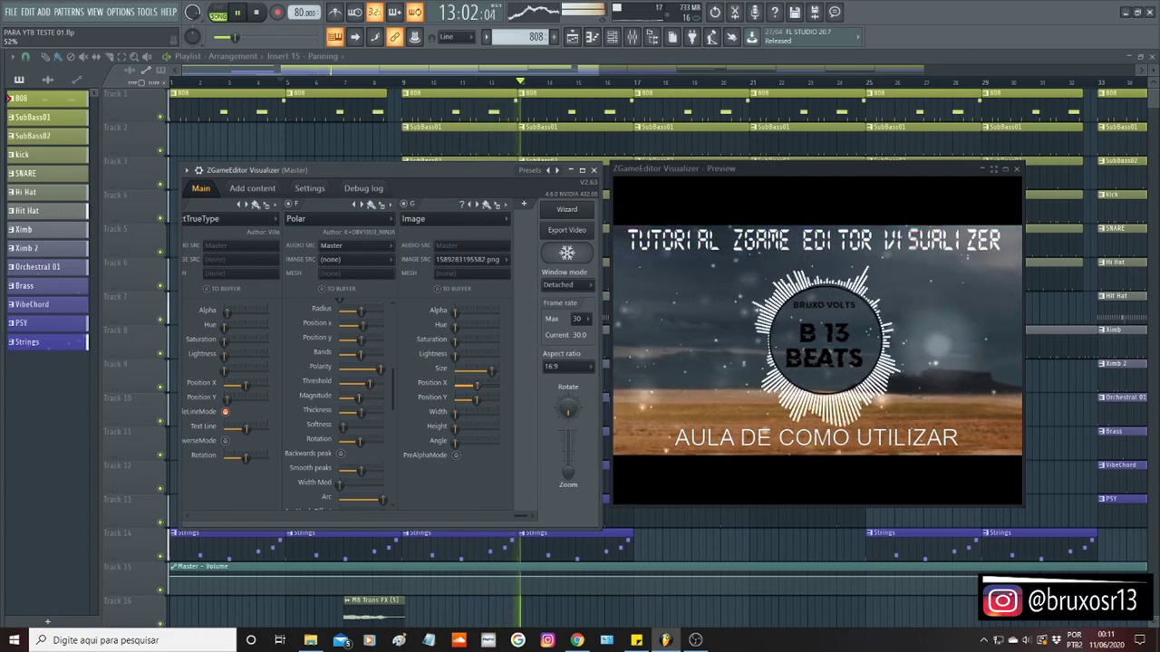
drag(477, 386, 477, 385)
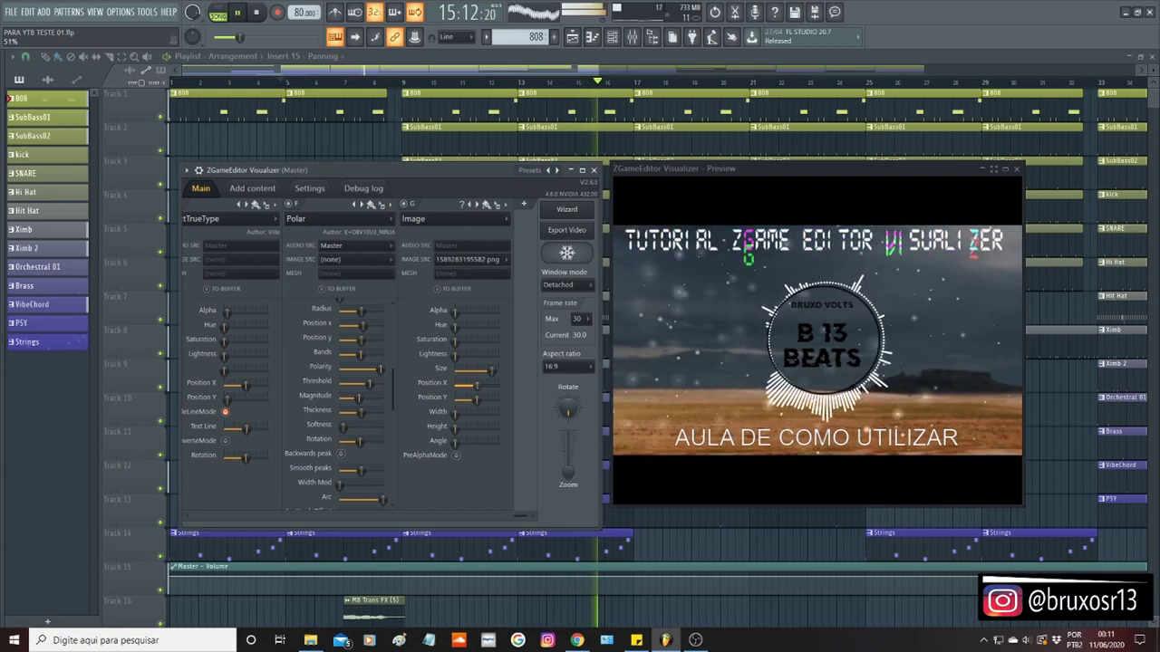
click(490, 370)
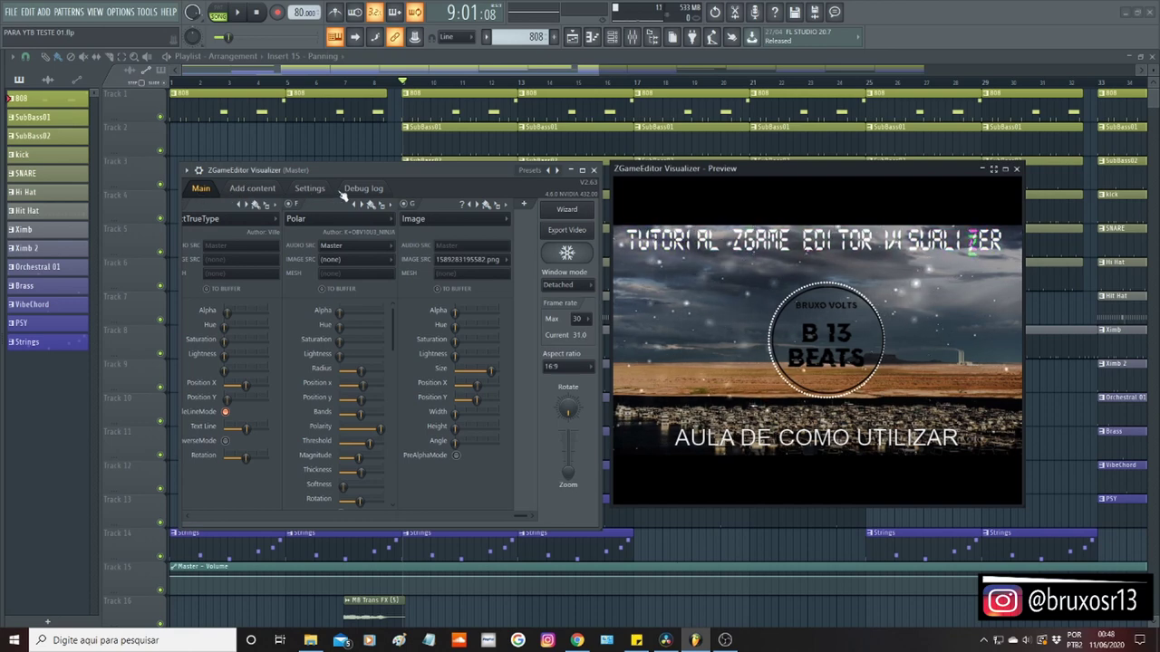
click(253, 190)
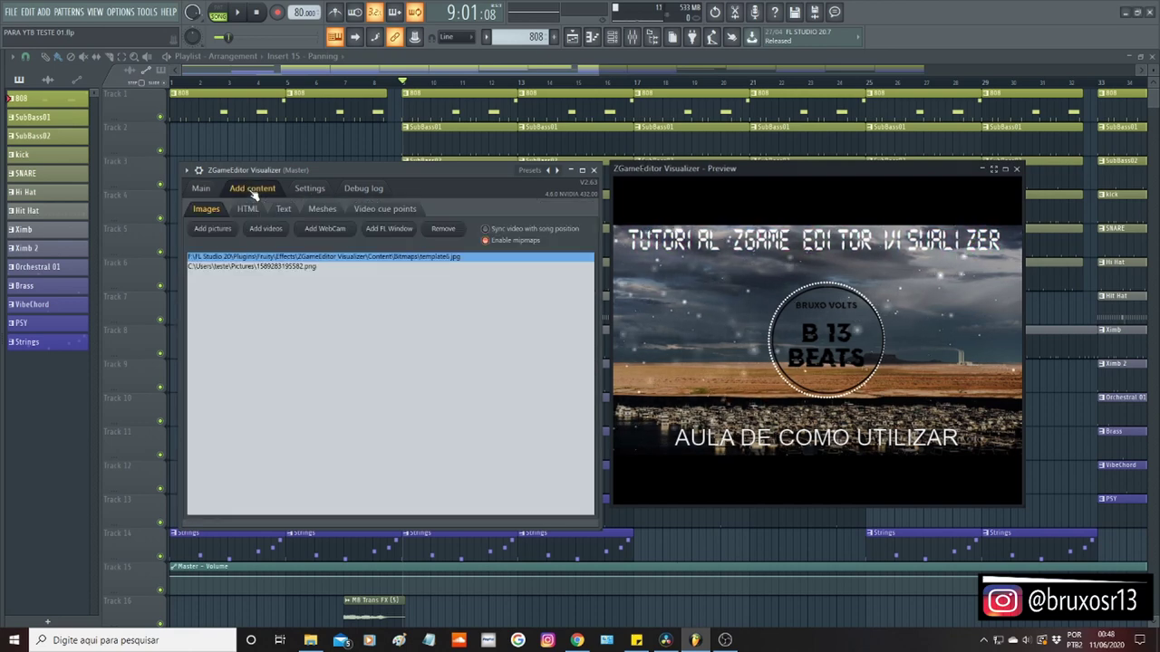
click(310, 189)
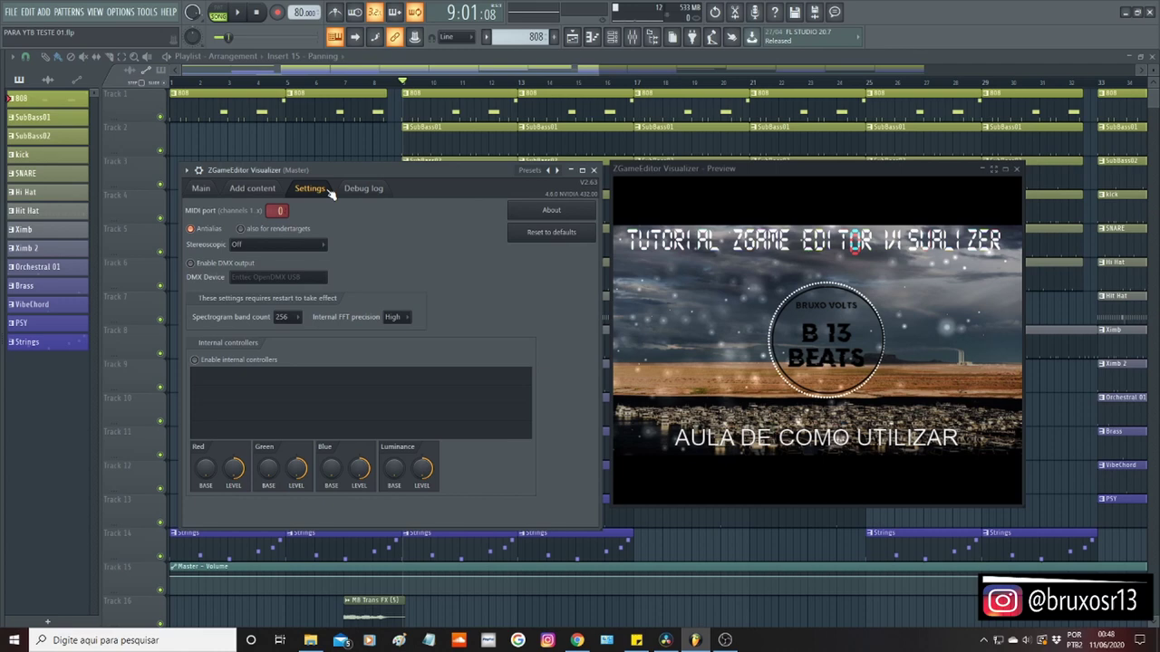
click(379, 191)
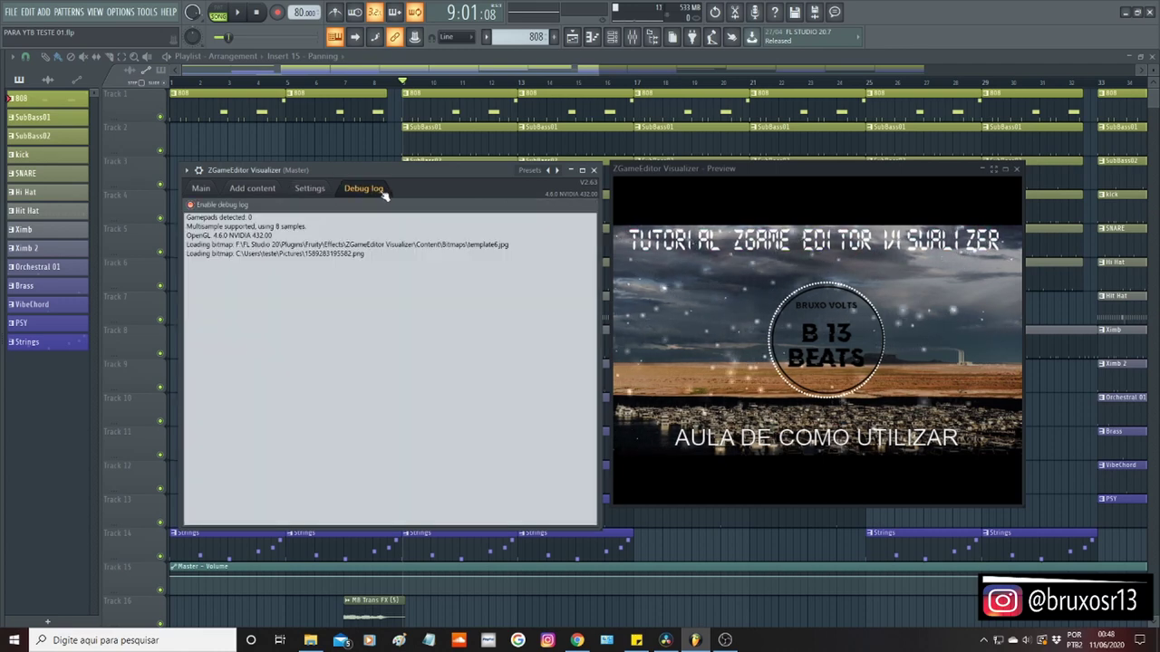
click(310, 189)
click(201, 190)
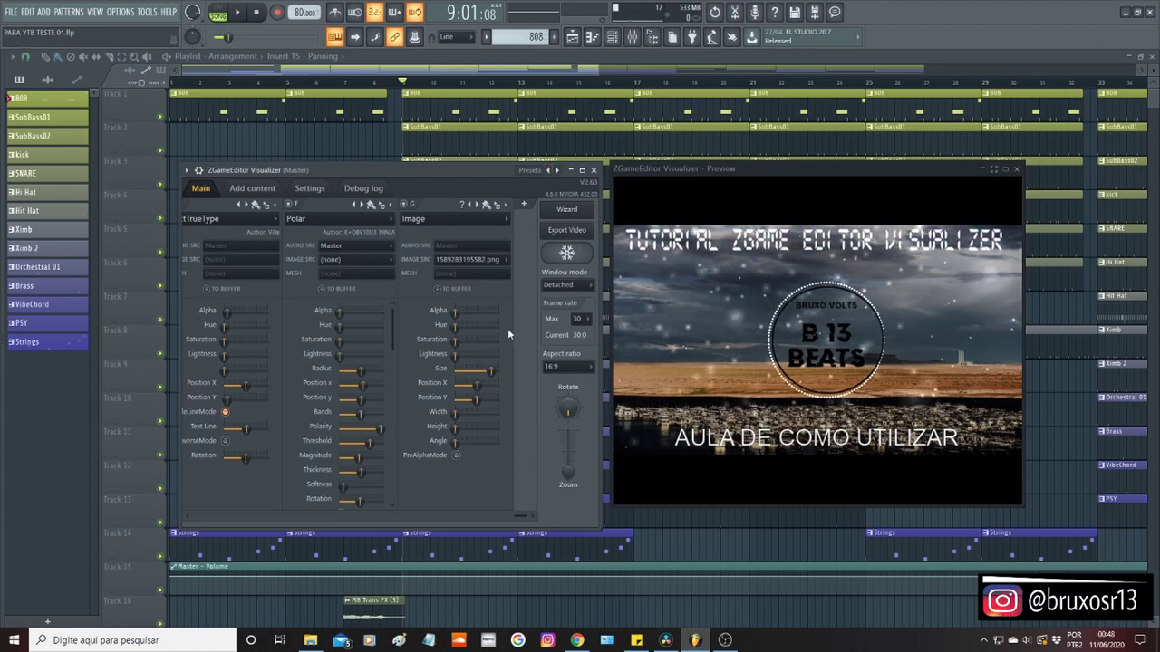
Start a video export and save it as an MP4 named VIDEO TUTORIAL in the Videos library.
click(554, 232)
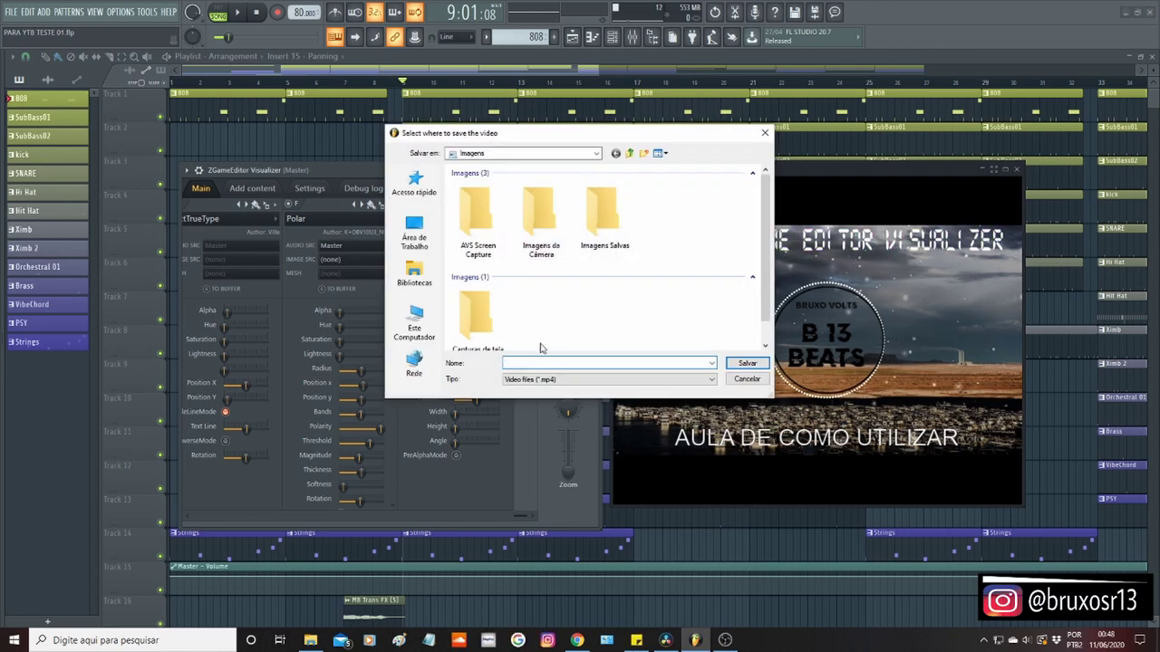
click(418, 287)
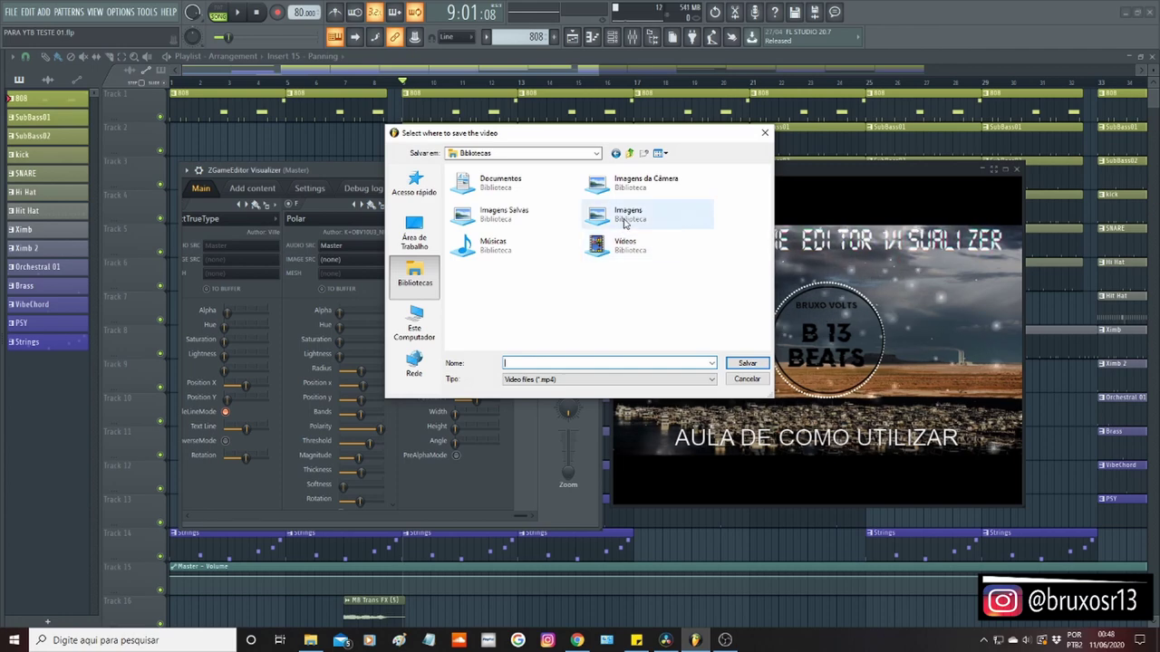
double_click(625, 254)
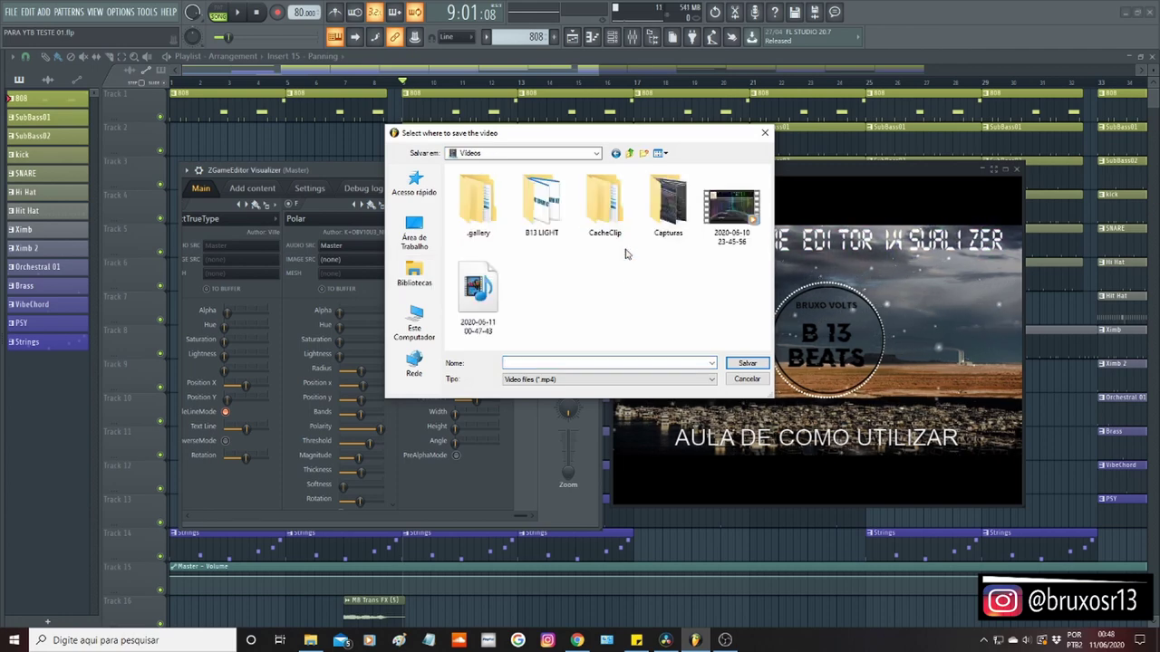
click(581, 362)
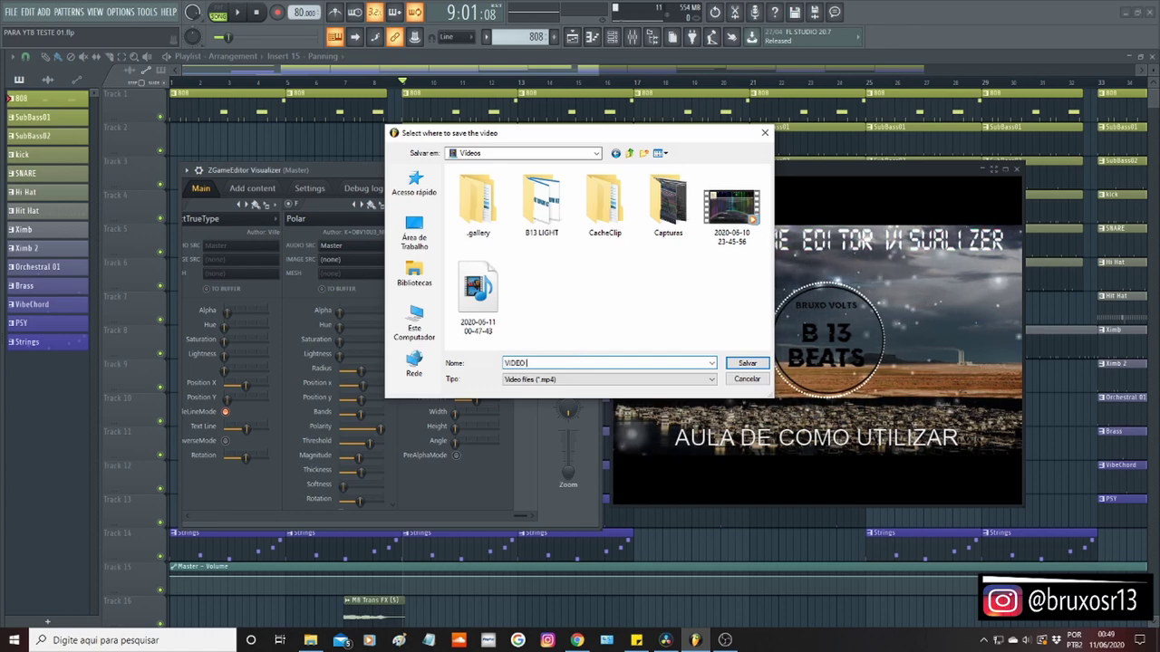
text(VIDEO TUTORI)
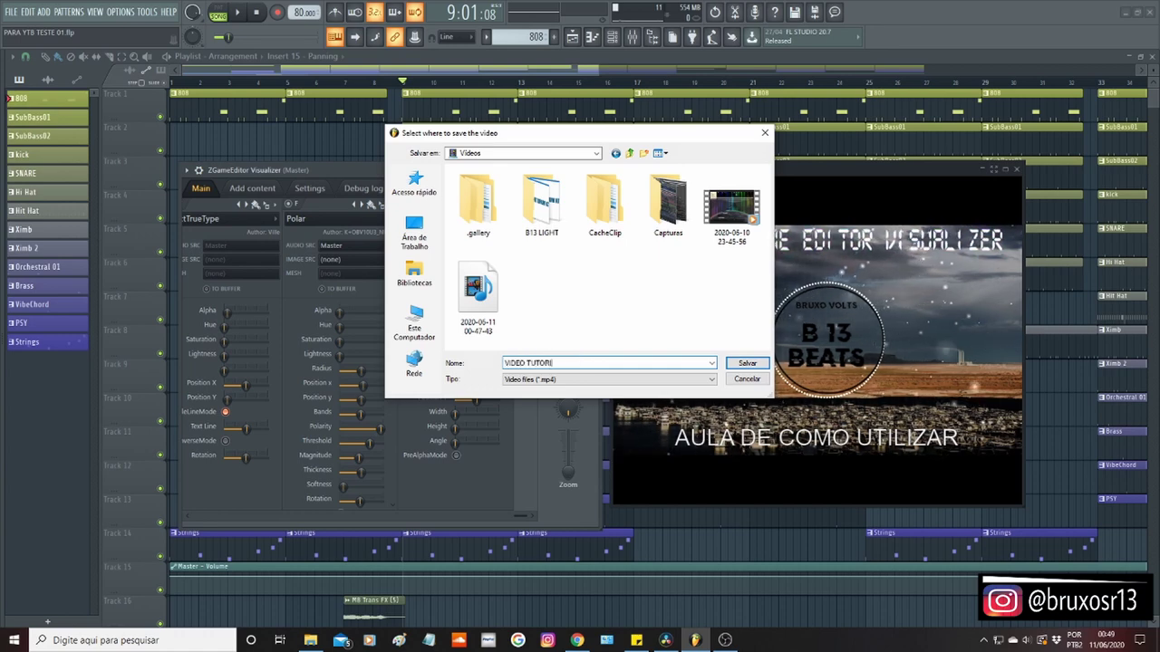
text(AL)
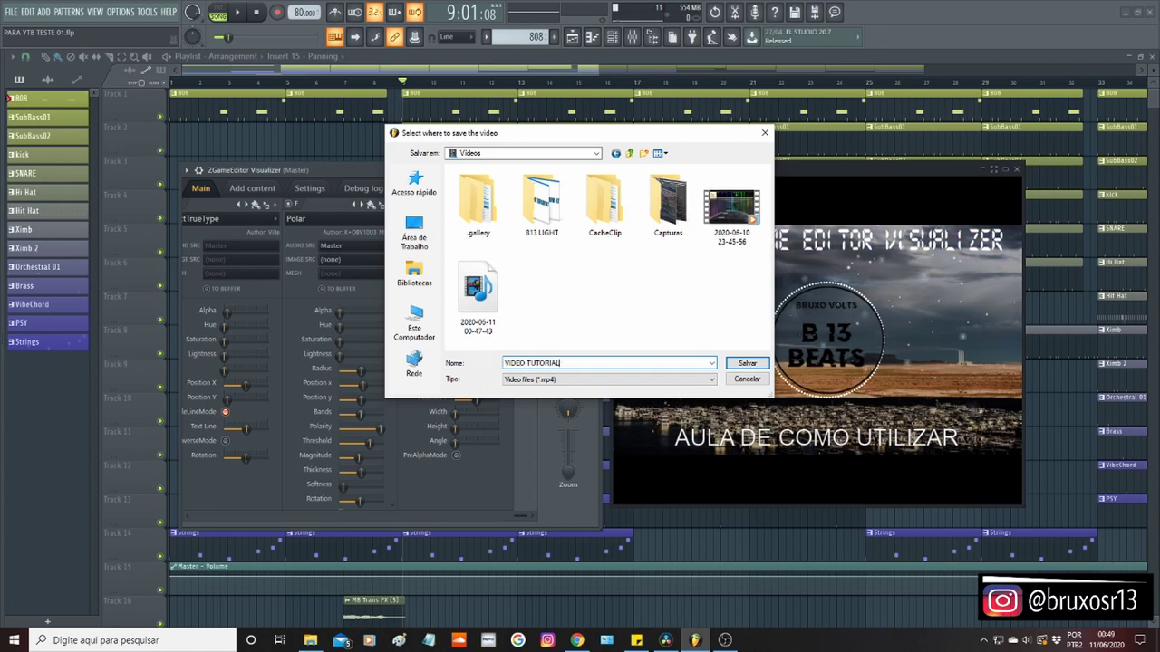
click(755, 367)
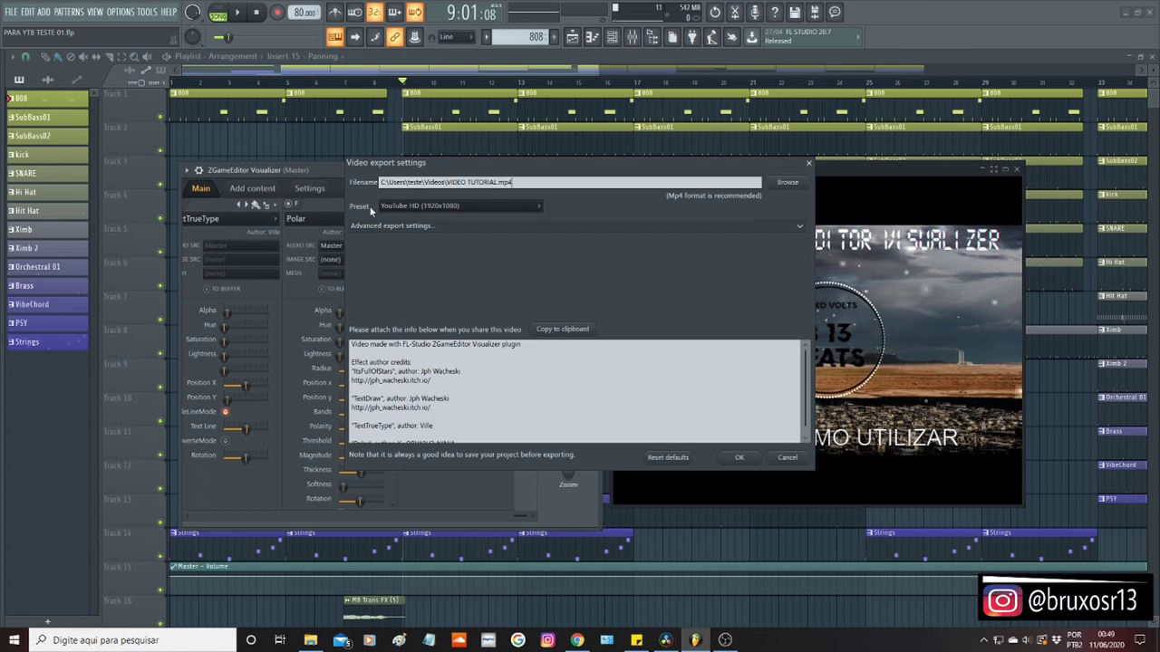
Choose the YouTube HD (1920x1080) export preset, review the advanced export settings and start rendering the video.
click(539, 208)
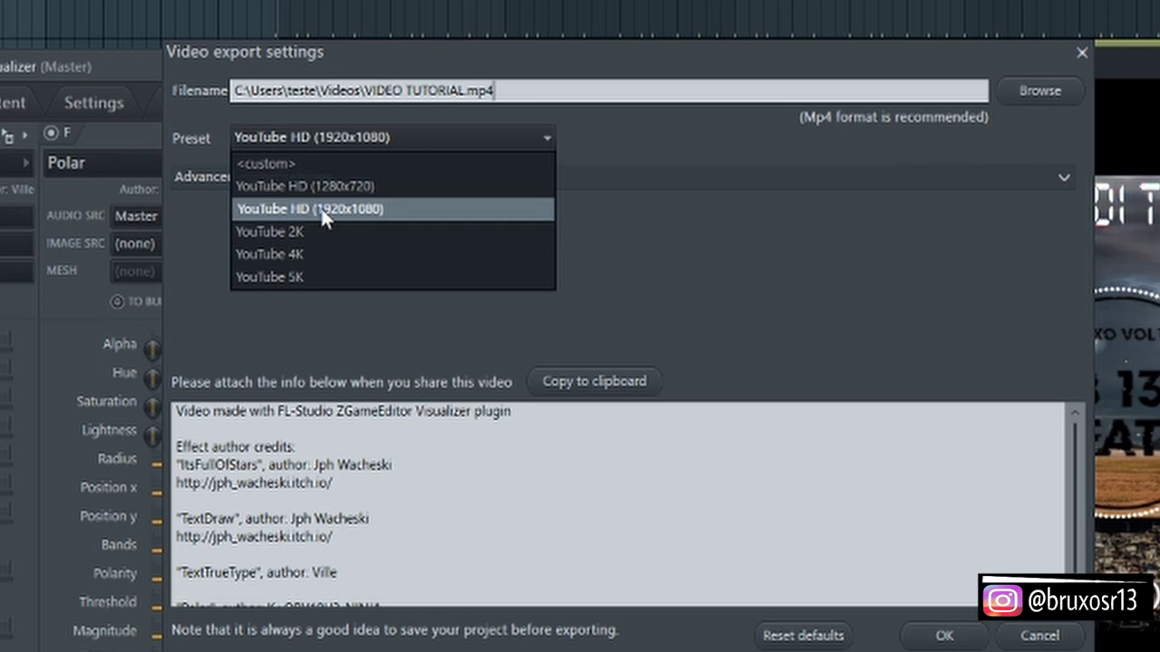
click(424, 208)
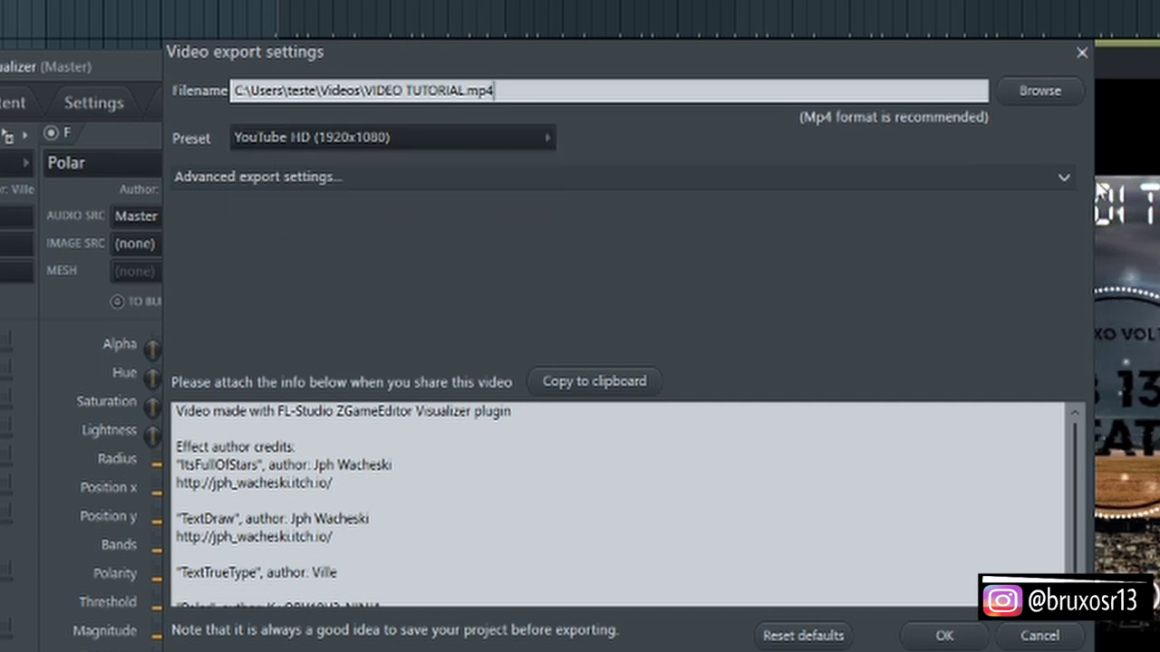
click(1064, 181)
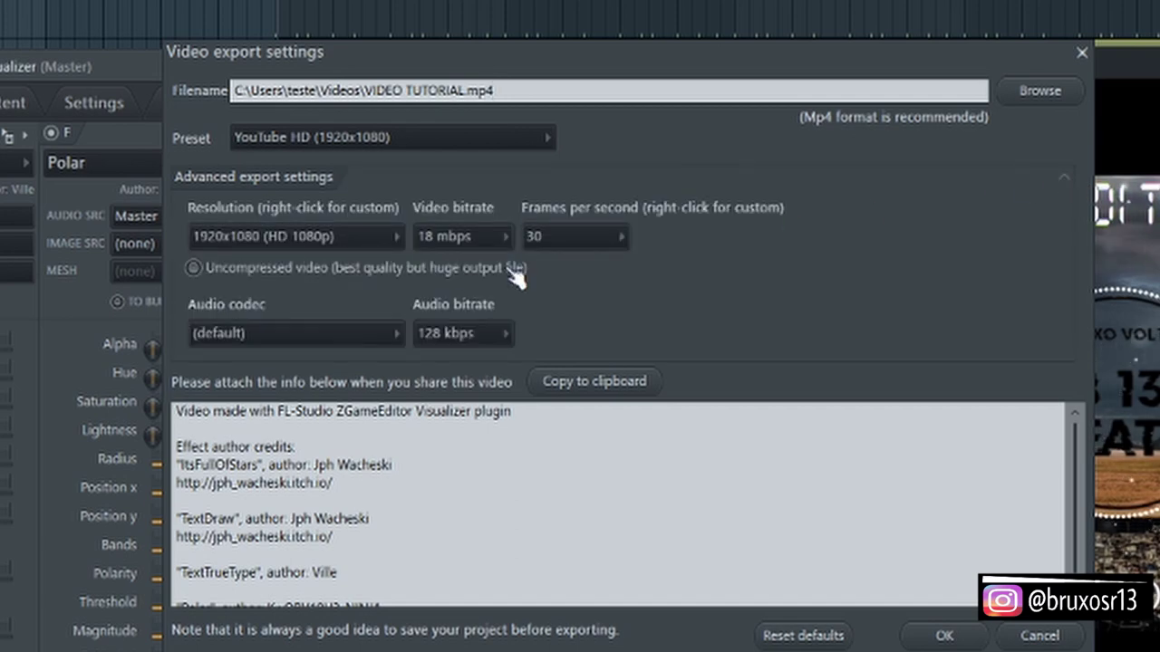
click(394, 237)
click(396, 239)
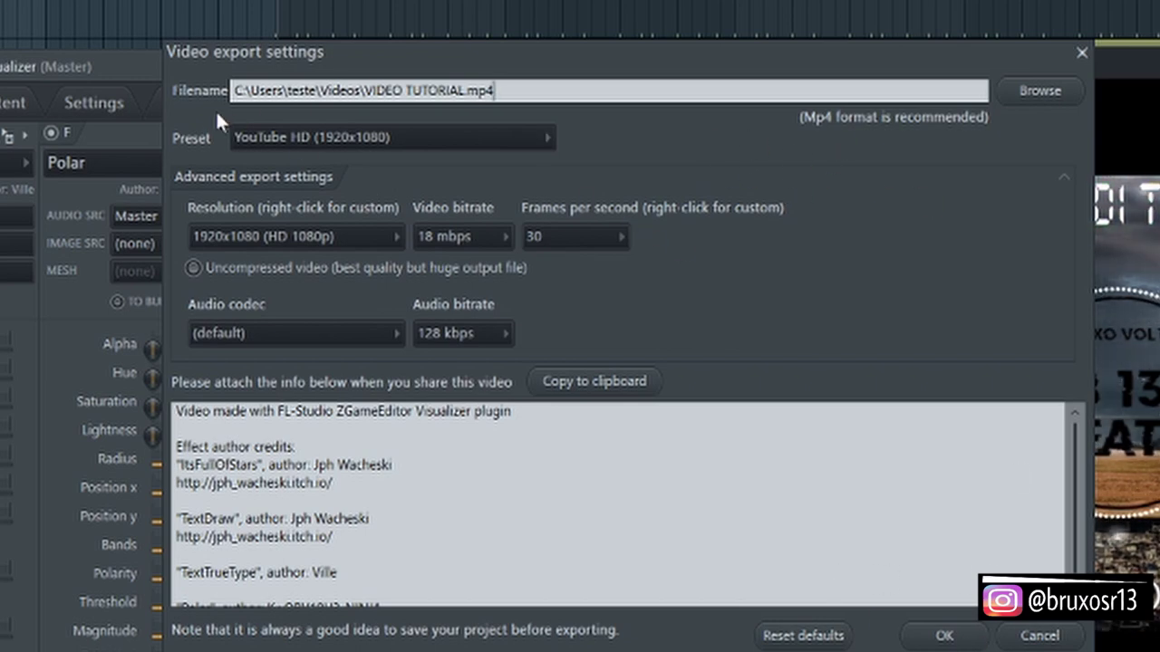
click(942, 637)
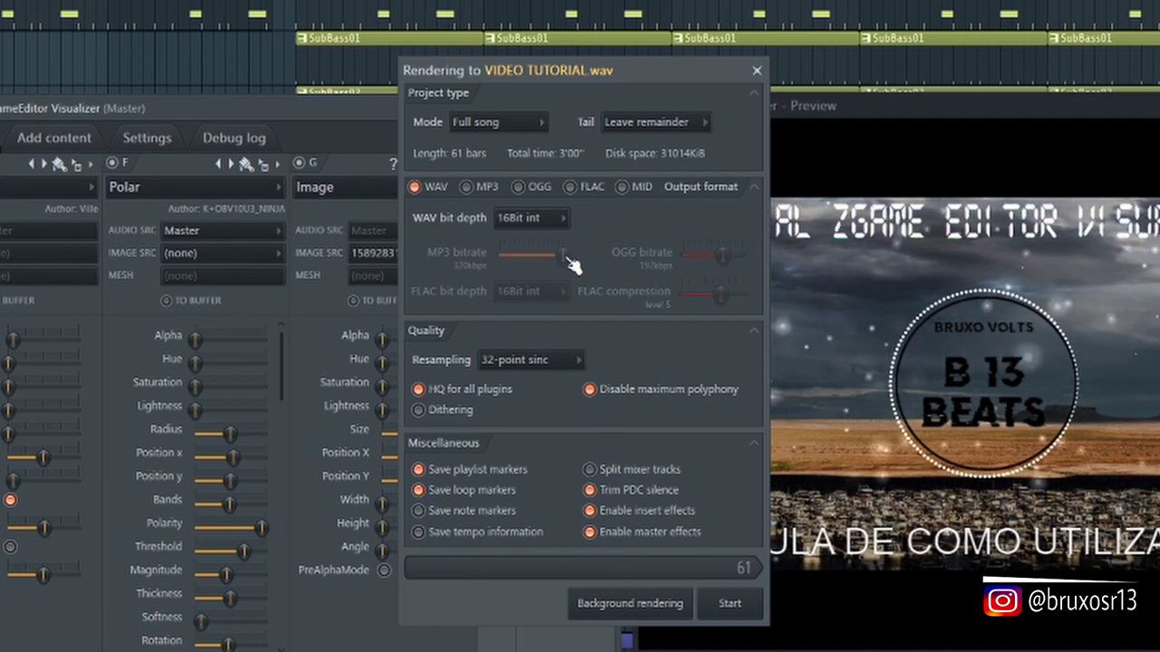
click(745, 614)
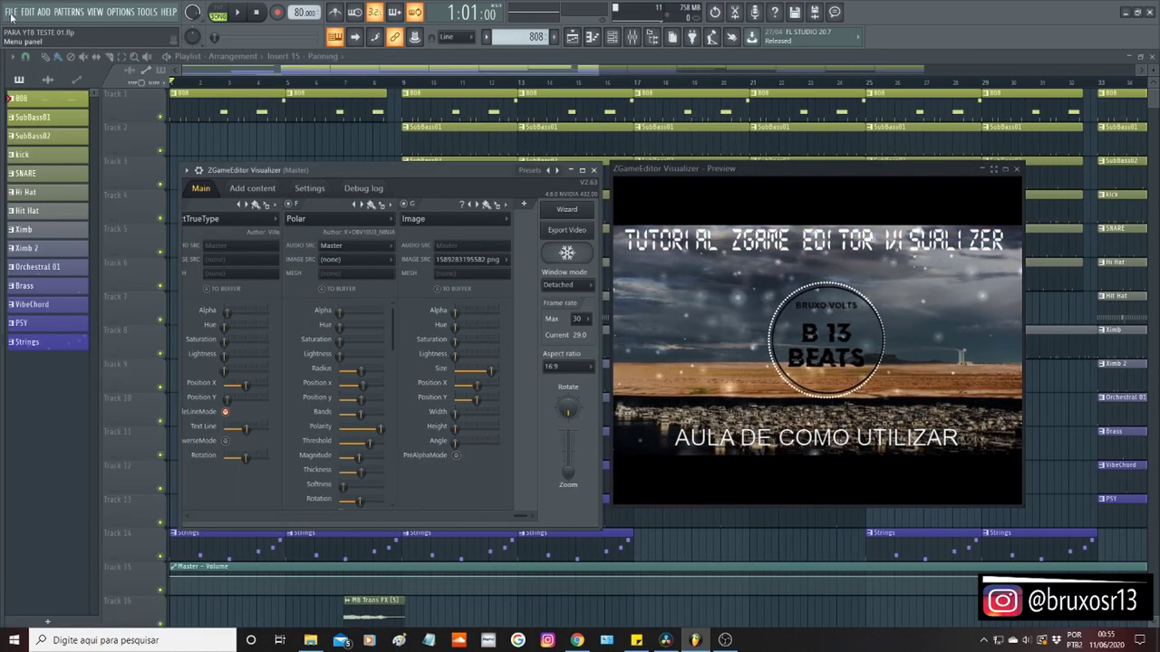
Switch to File Explorer's Videos folder and play the exported VIDEO TUTORIAL video.
click(11, 12)
click(427, 177)
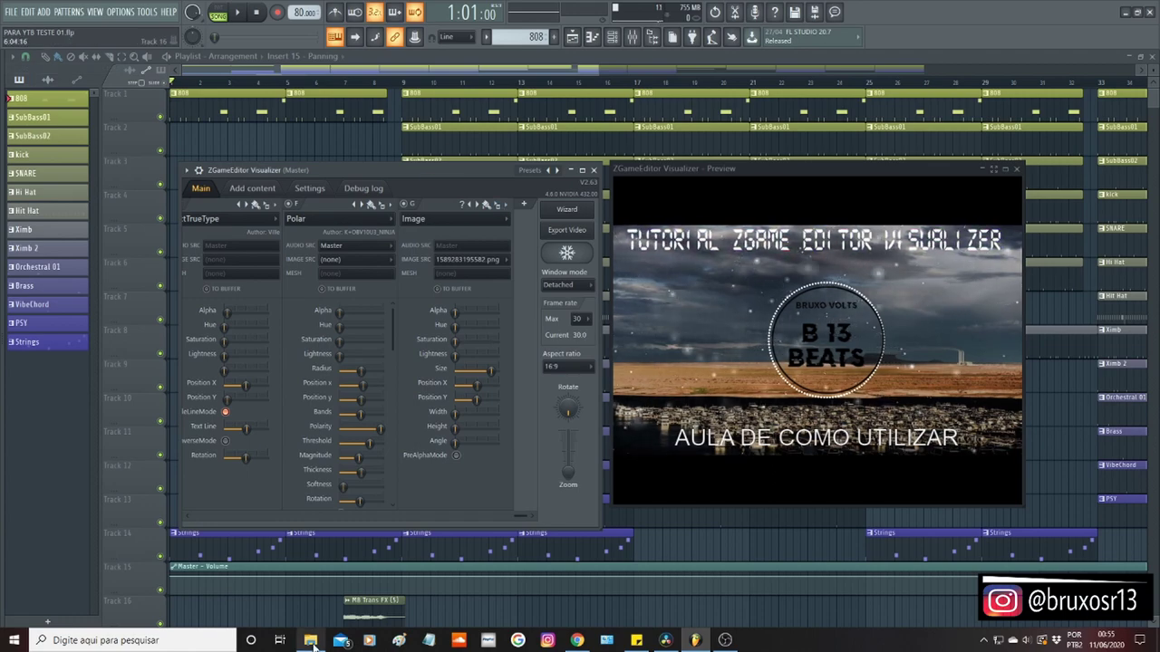
click(312, 642)
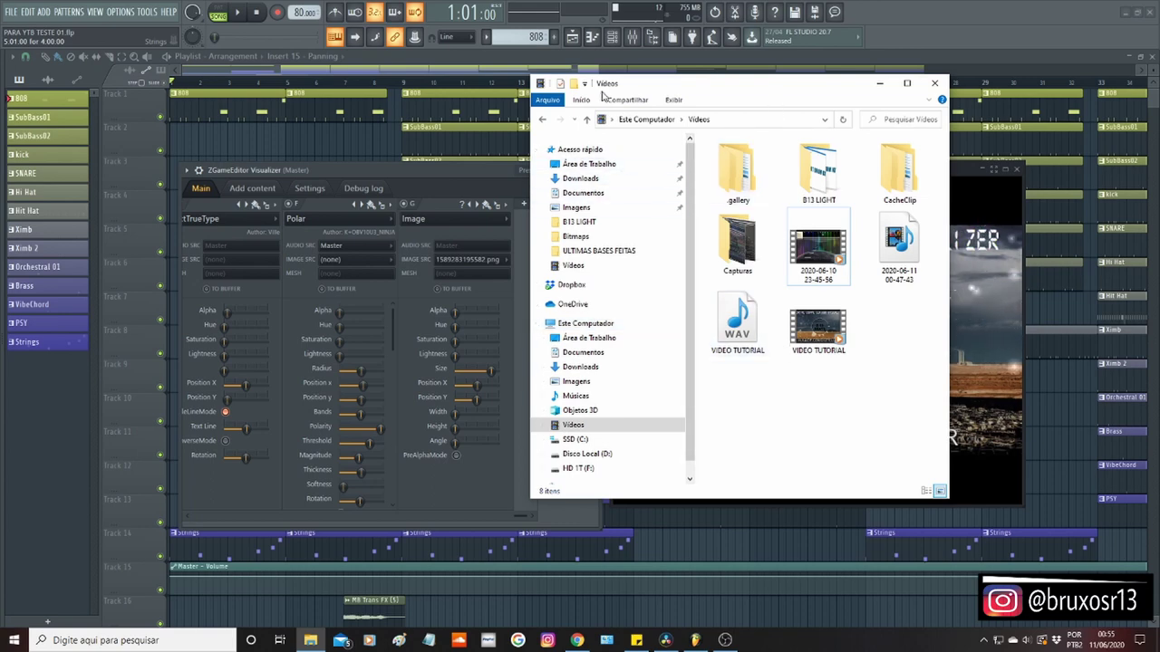
double_click(819, 328)
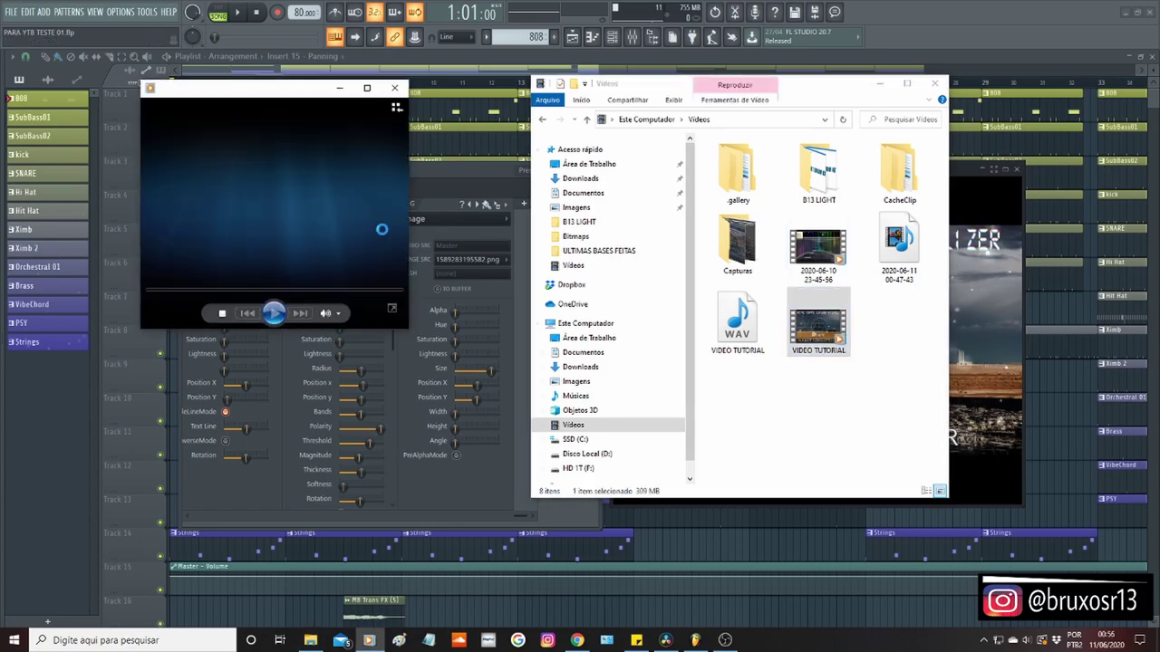